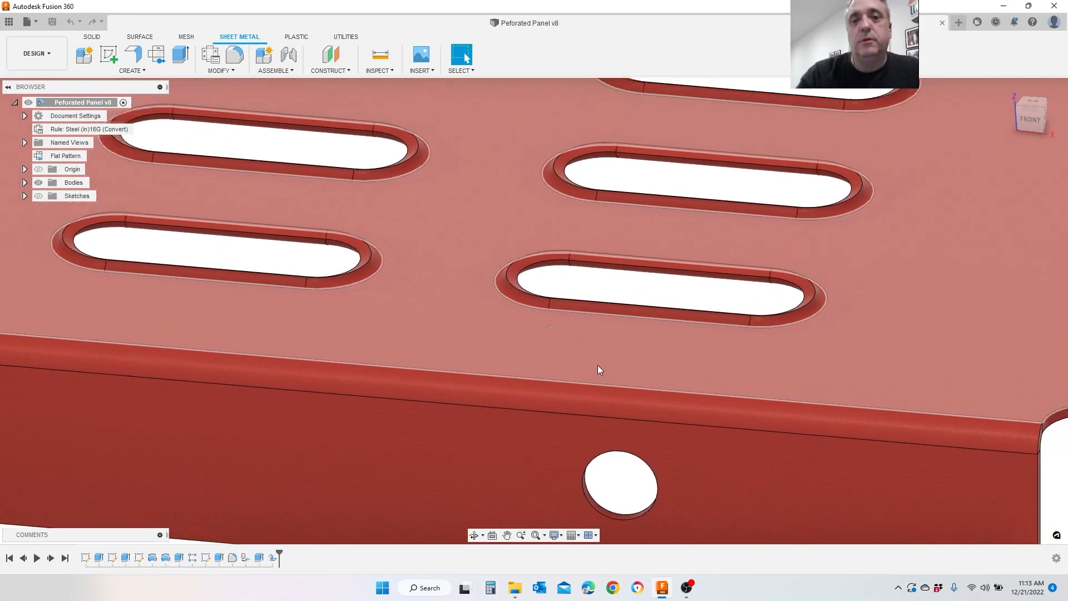
Step: Create an internal sheet metal component named "Panel Excercise" using the Steel (mm) rule
scroll(597, 365, down, 5)
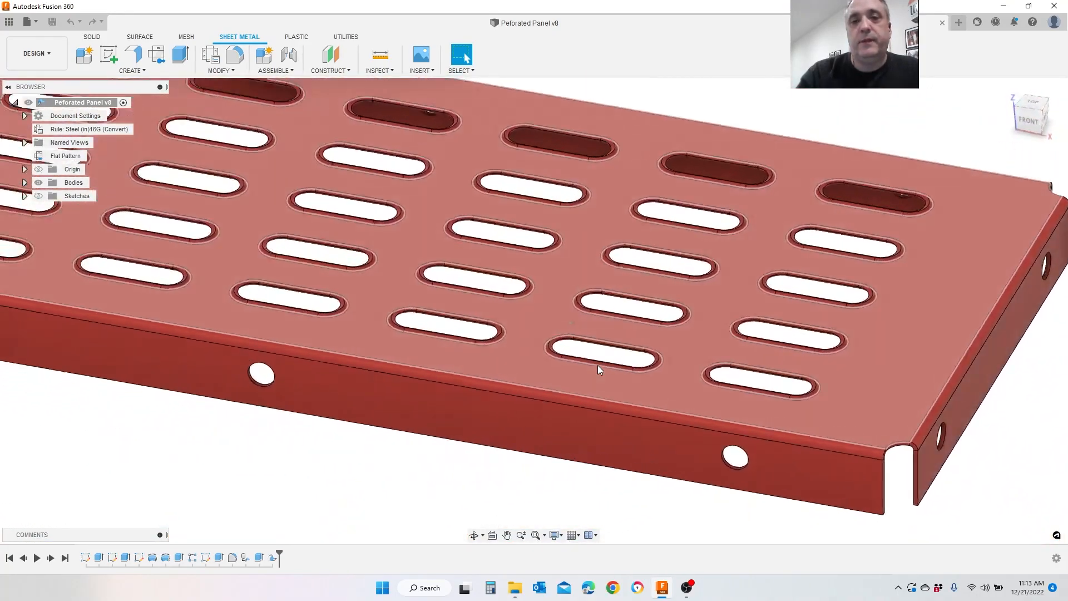
scroll(597, 365, down, 3)
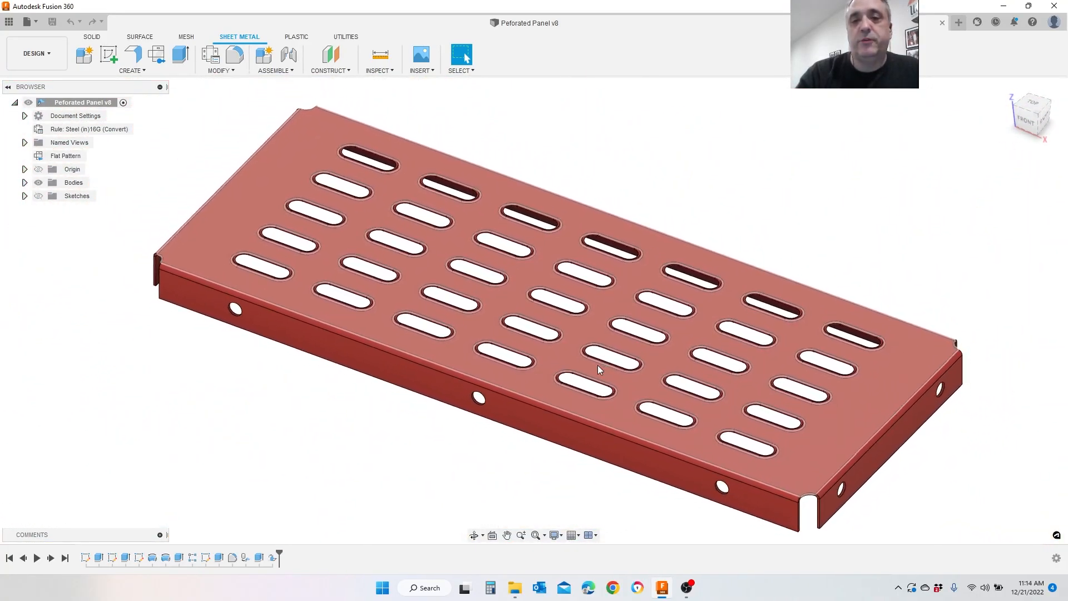
scroll(598, 366, down, 2)
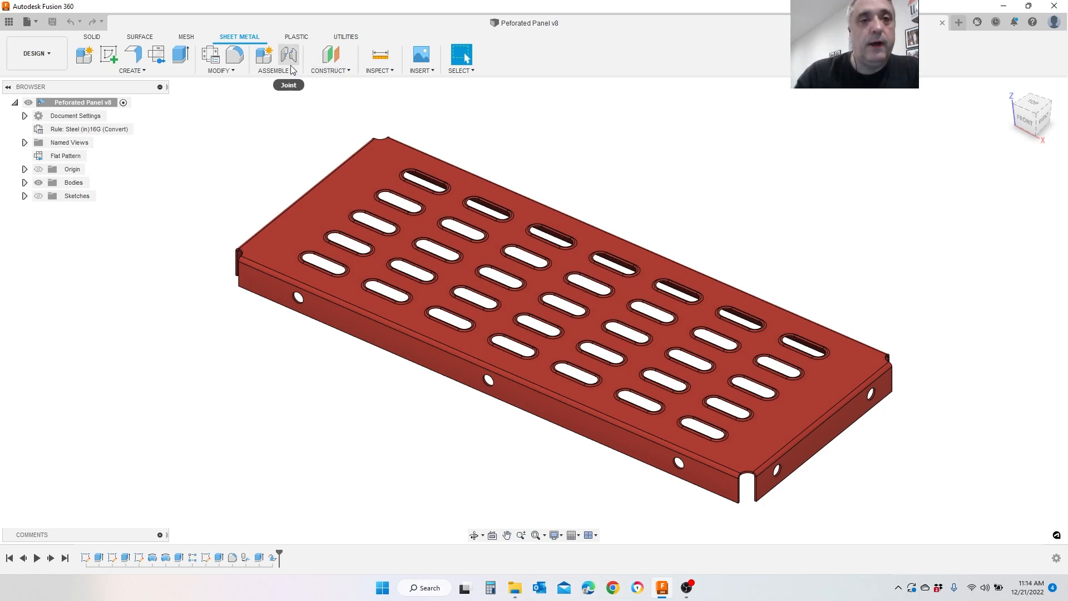
click(265, 61)
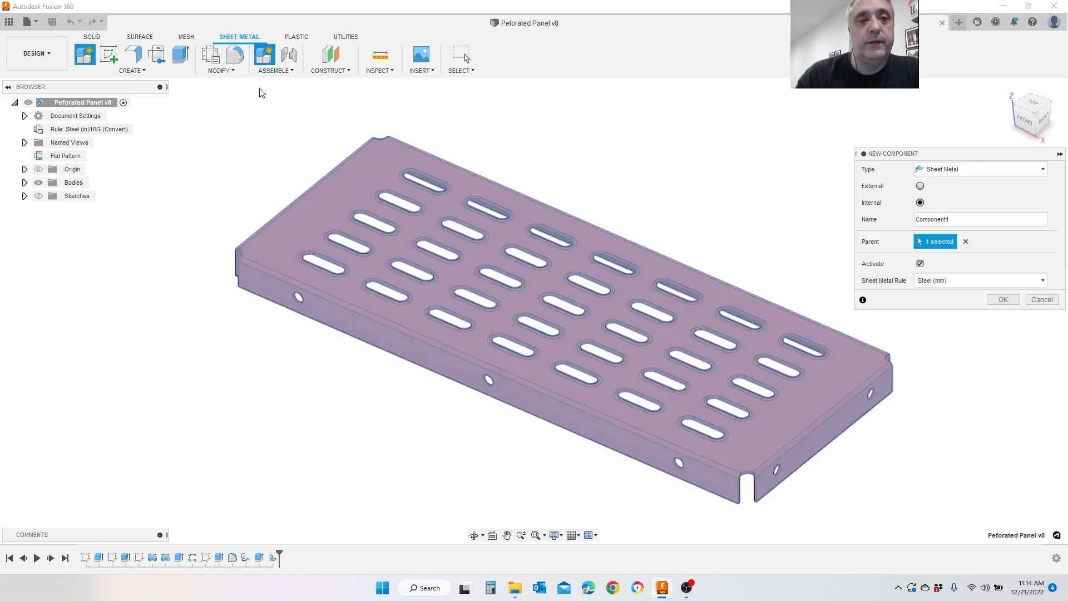
double_click(935, 219)
text(Panel EXcercise)
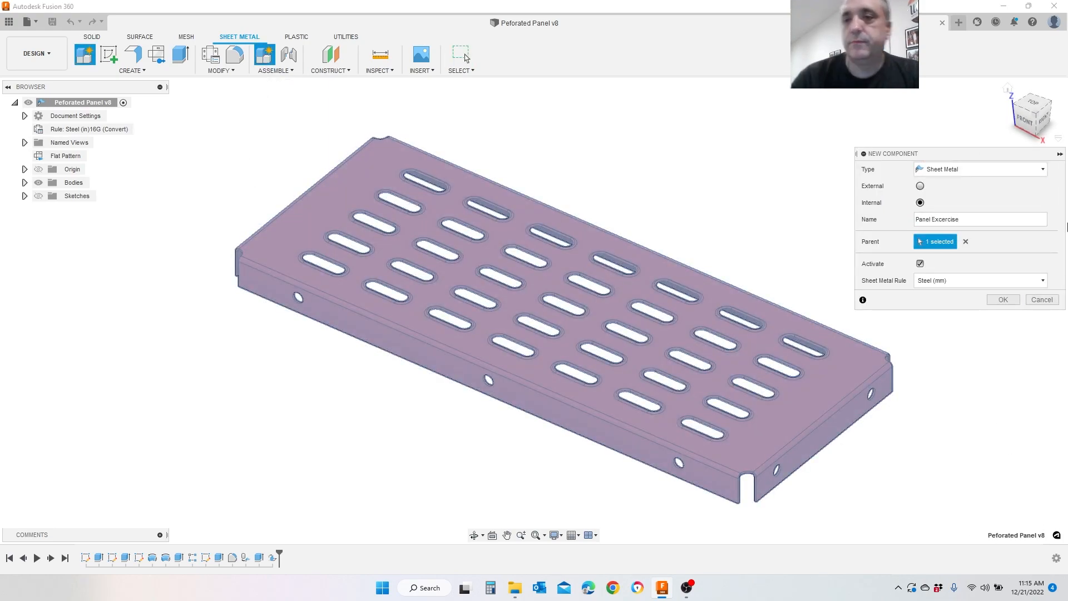
key(Return)
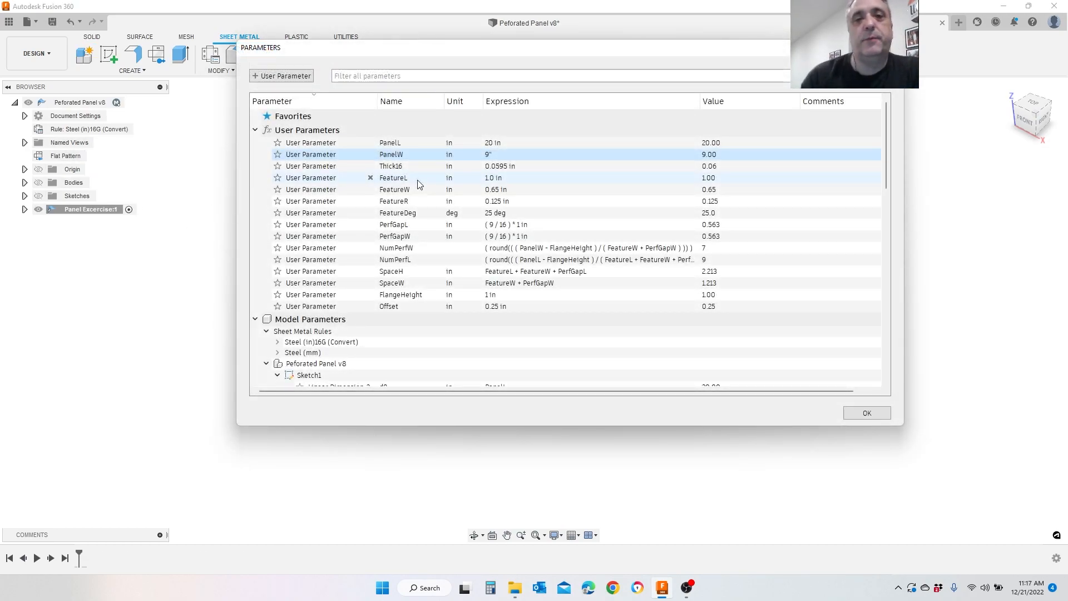
Step: Review the user parameters that define the panel size, features, perforation spacing, flange height and offset
drag(456, 51, 443, 39)
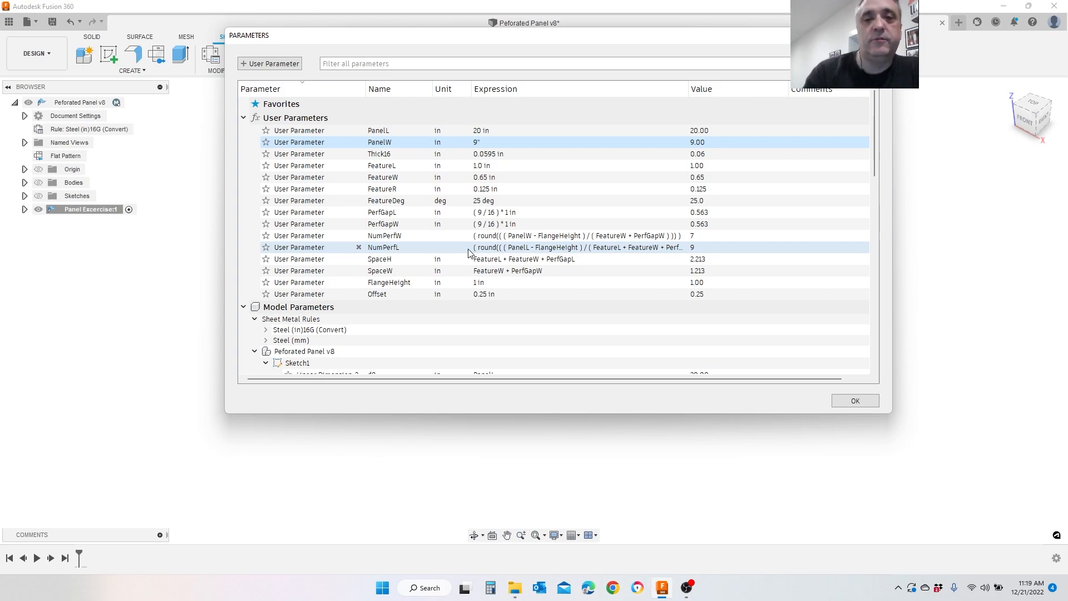
drag(689, 89, 751, 136)
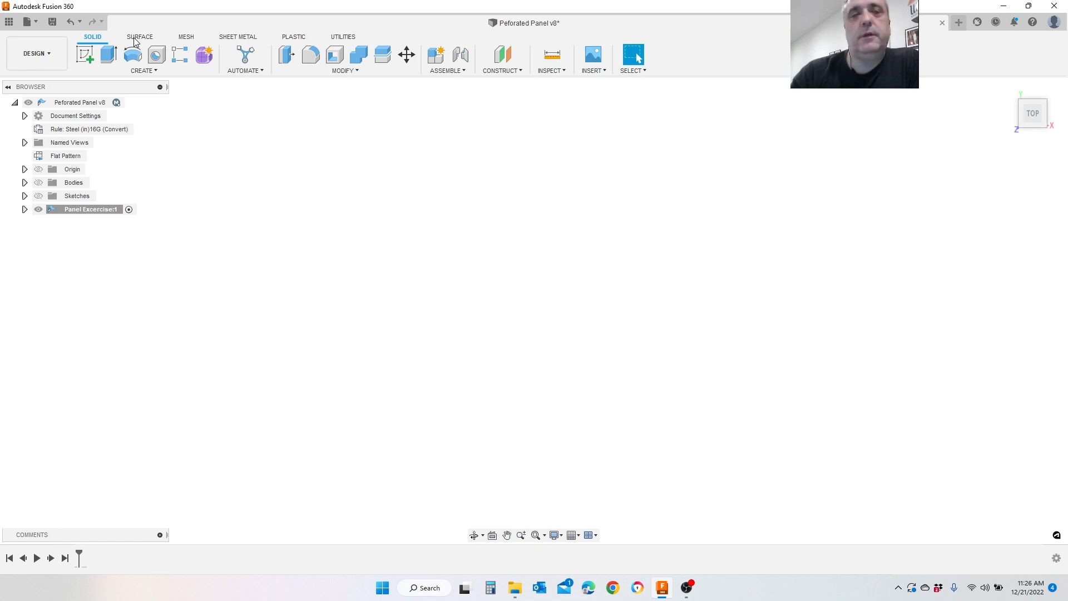
Step: Start a new sketch on the horizontal XY plane in the Panel Excercise component
click(241, 36)
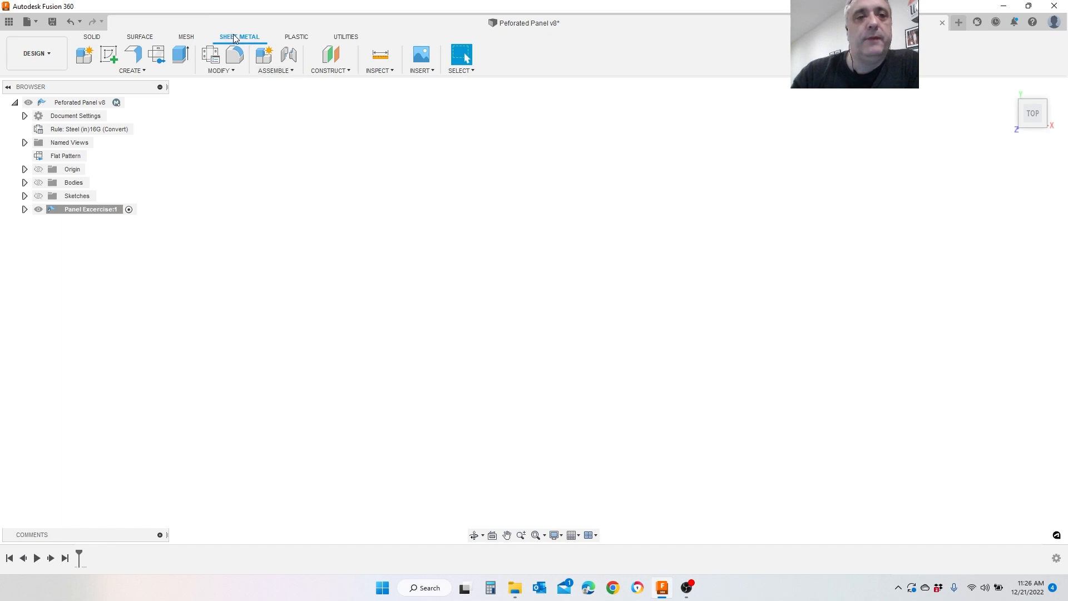
click(109, 55)
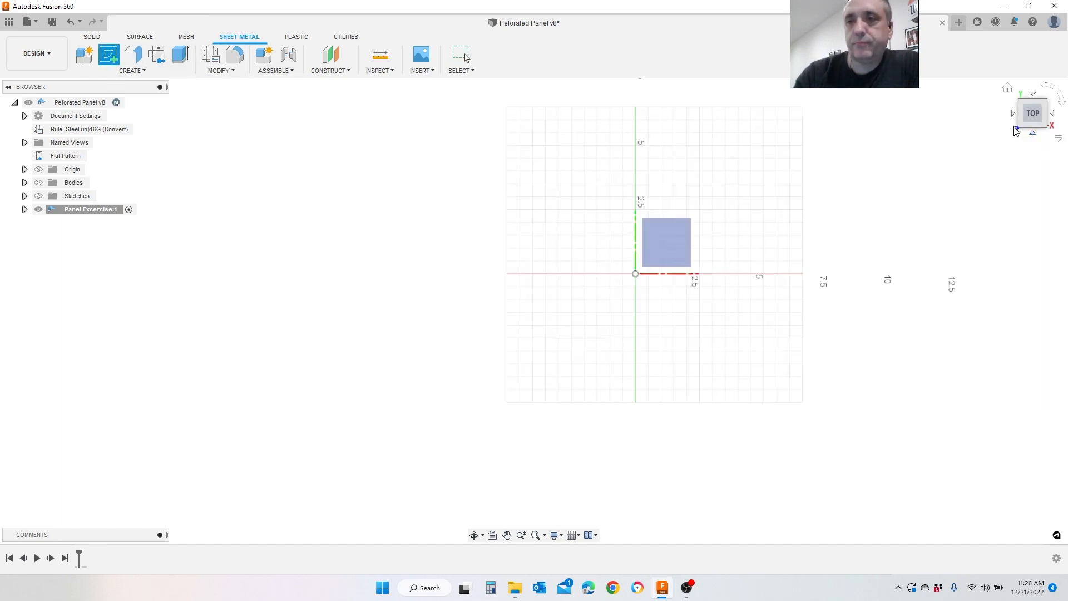
click(1007, 88)
click(597, 311)
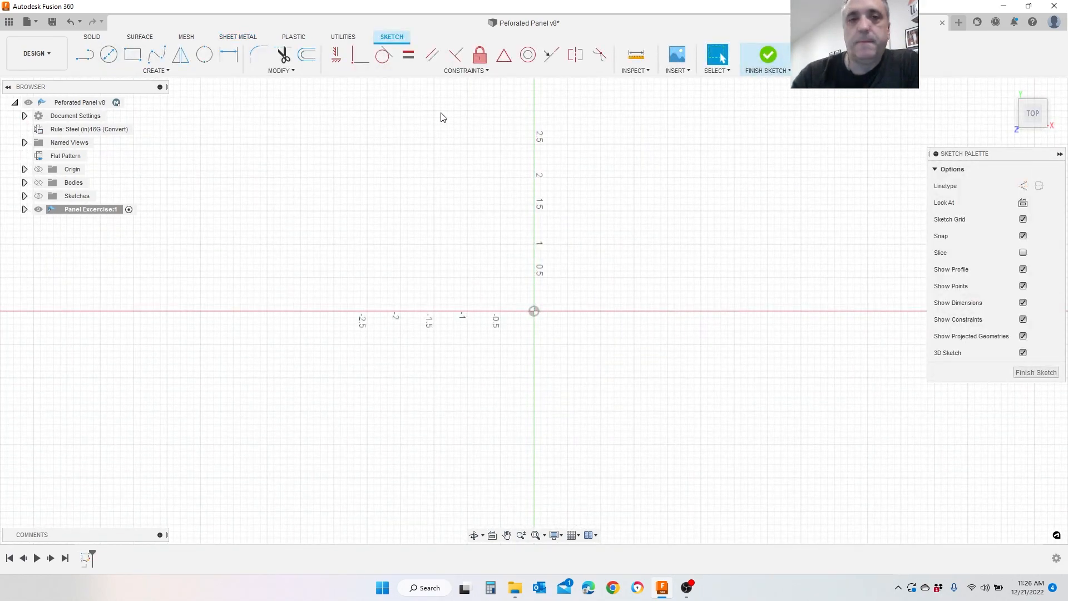
Step: Sketch a center rectangle from the origin, with its length set to PanelL and its width to PanelW
click(133, 56)
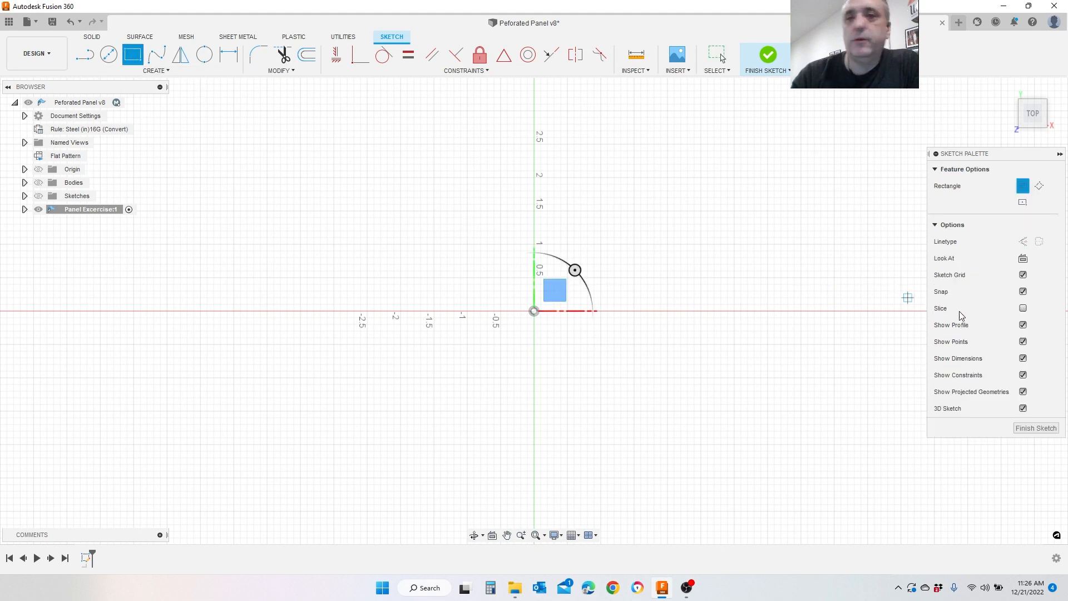
click(1023, 202)
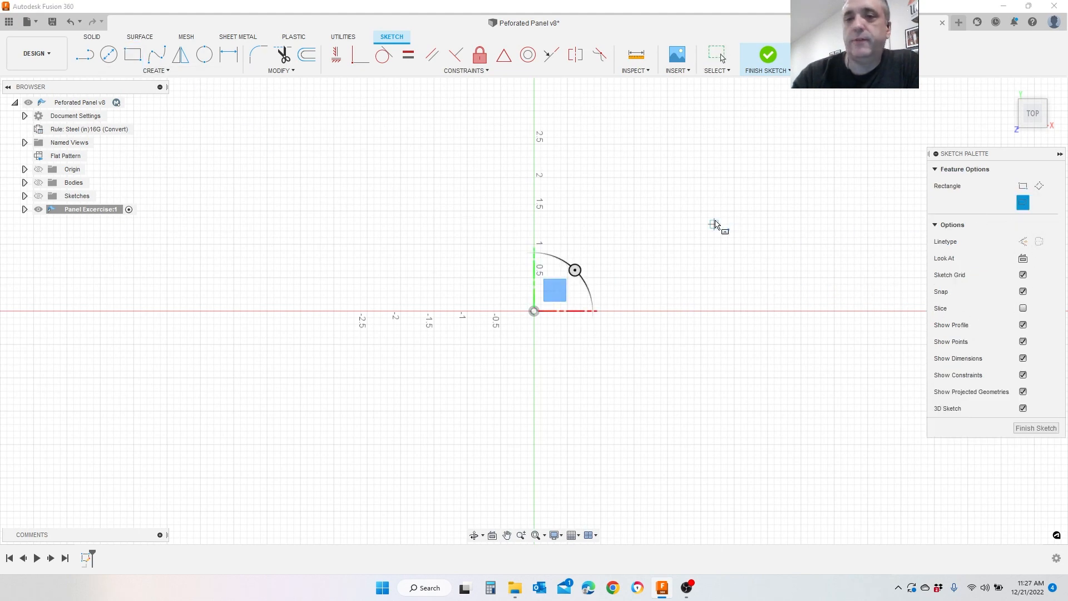
click(534, 311)
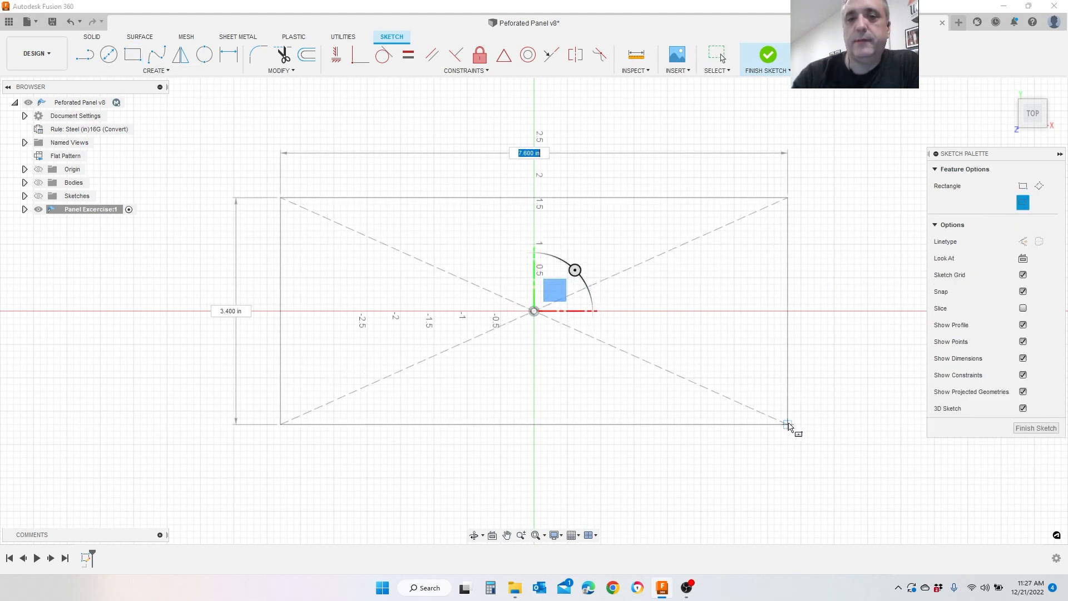
text(Panel)
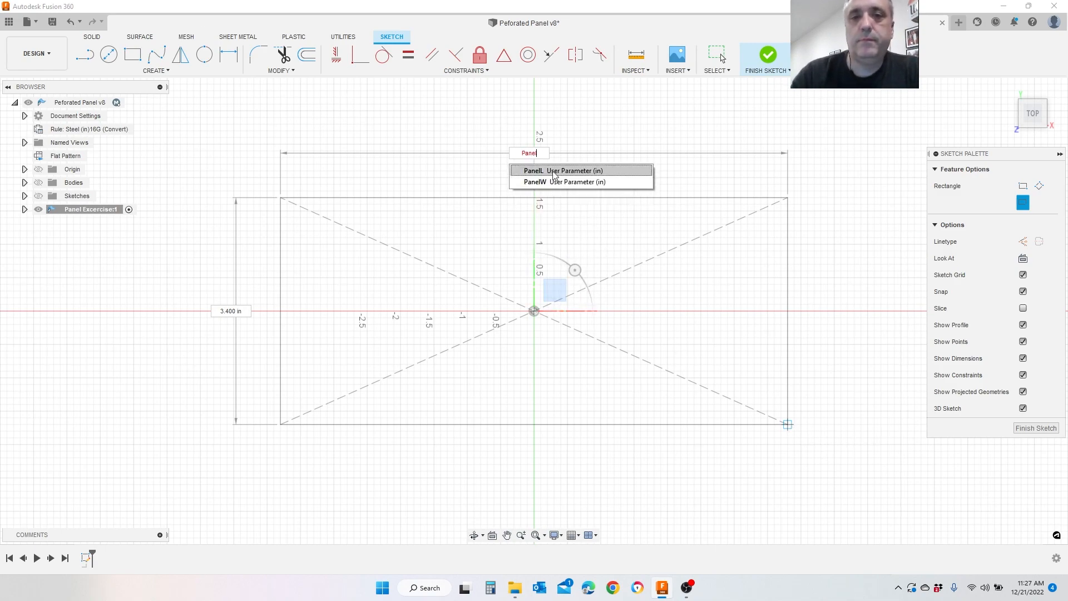
click(568, 171)
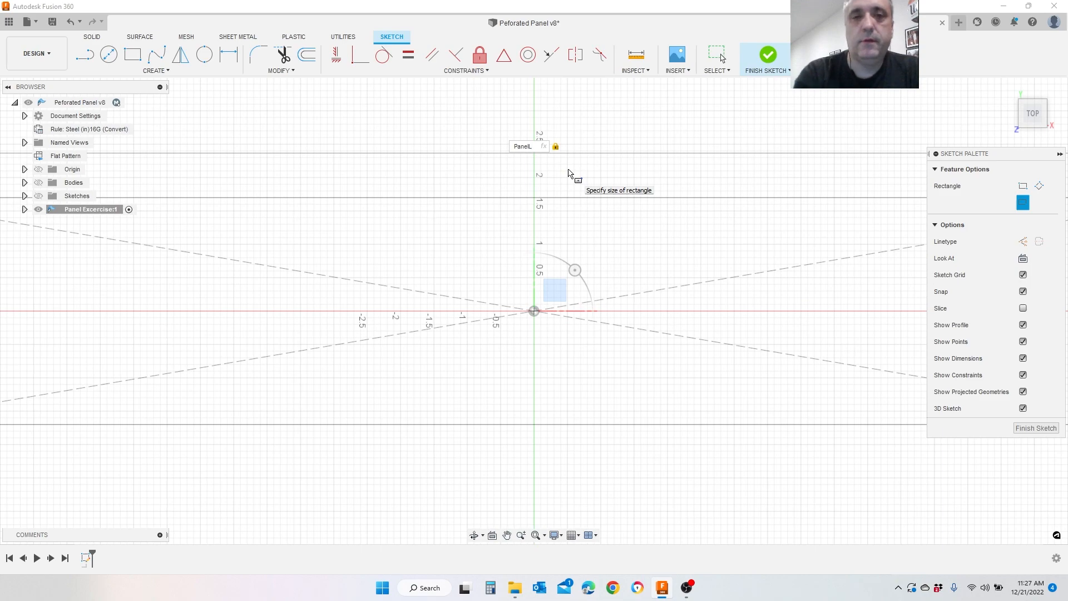
text(PanelL)
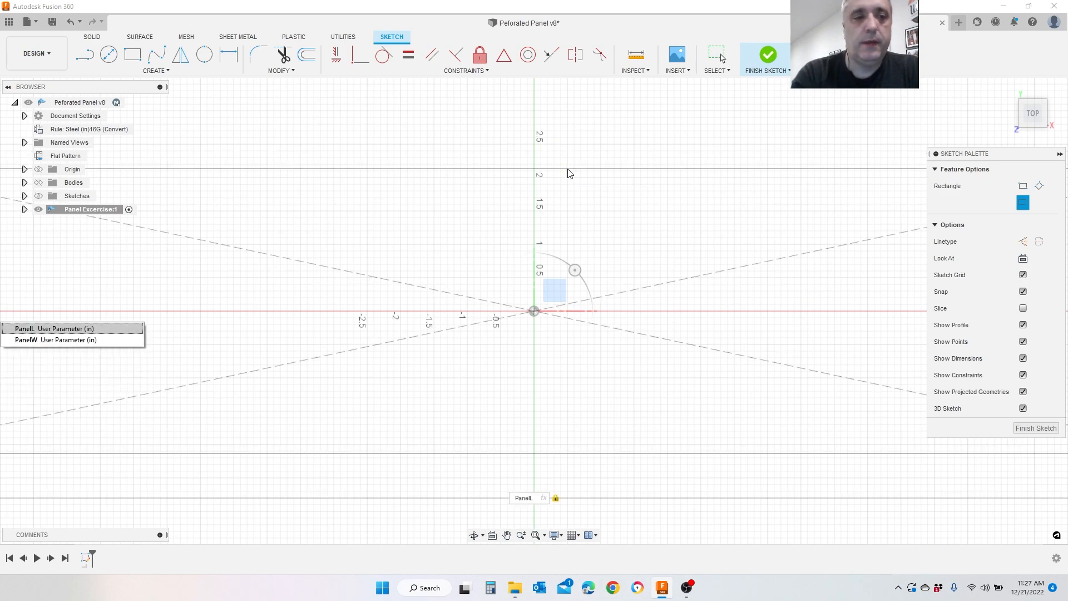
click(83, 341)
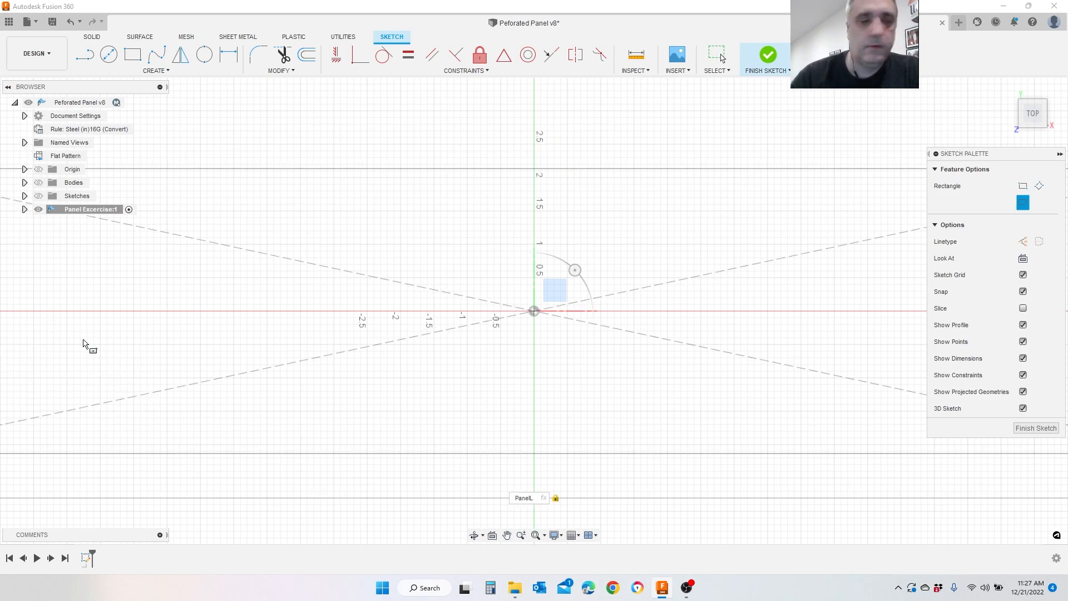
key(Return)
scroll(703, 256, down, 5)
scroll(896, 131, up, 2)
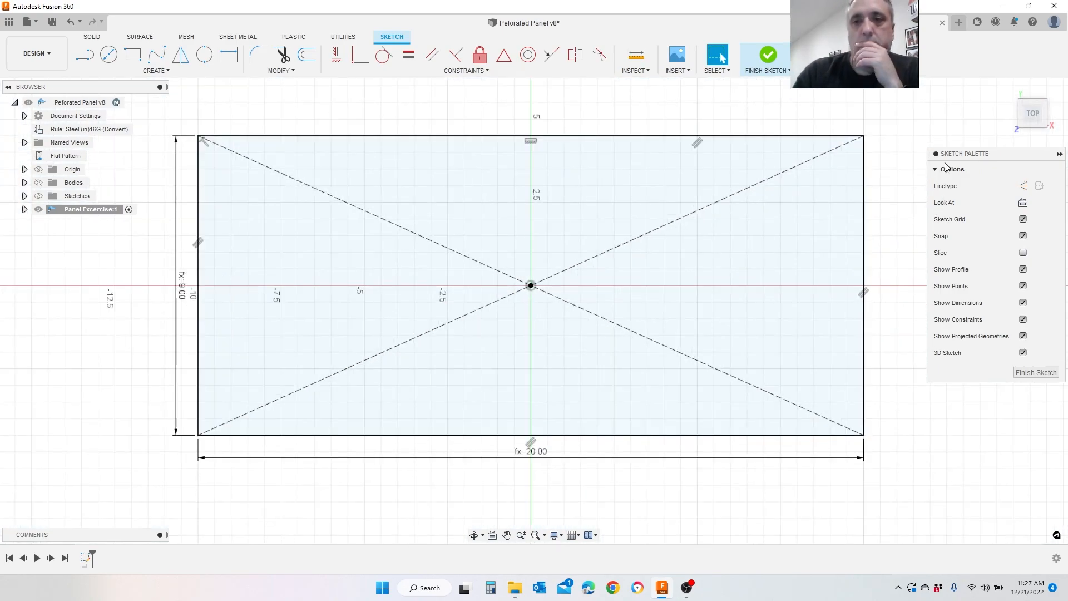
Step: Sketch a two-point rectangle about 2.34 in wide inside the panel outline, starting from its upper-left corner
scroll(918, 119, up, 1)
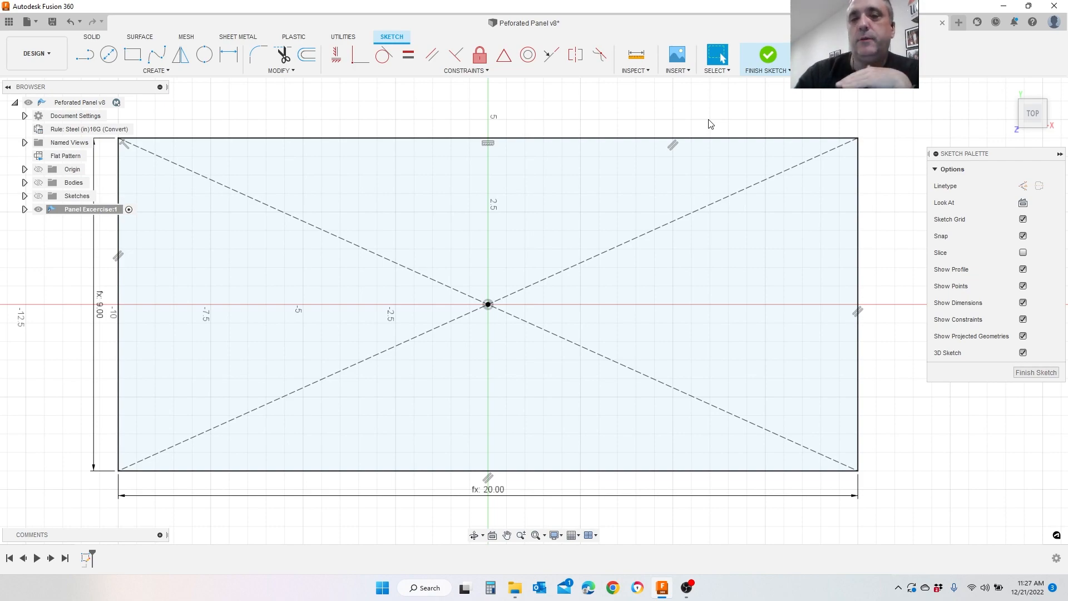
scroll(919, 231, down, 1)
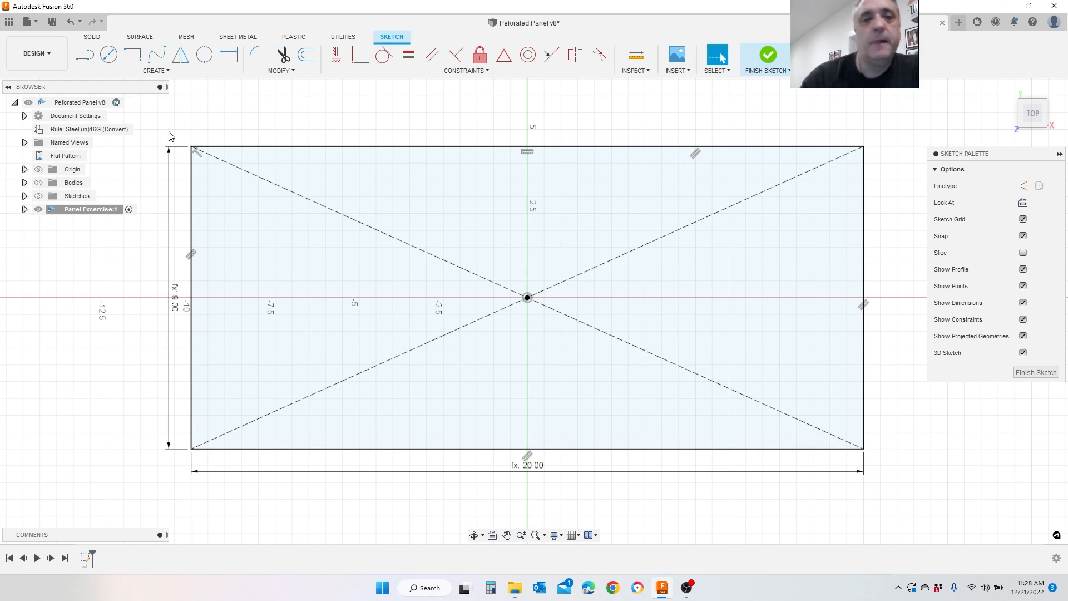
click(133, 54)
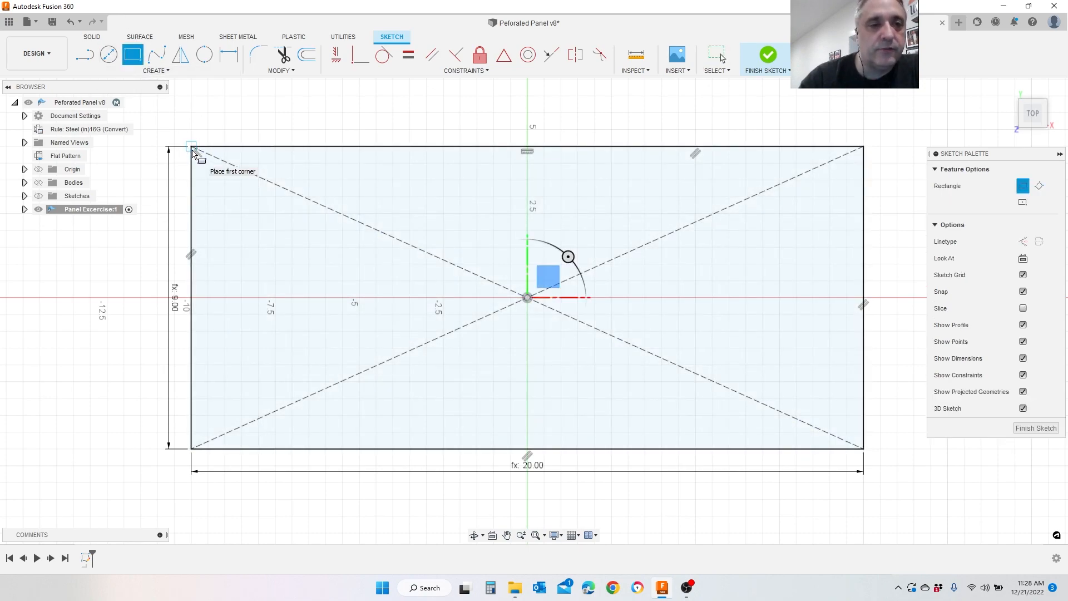
click(192, 148)
click(270, 211)
Step: Dimension the small corner rectangle's width as FlangeHeight+Offset
key(d)
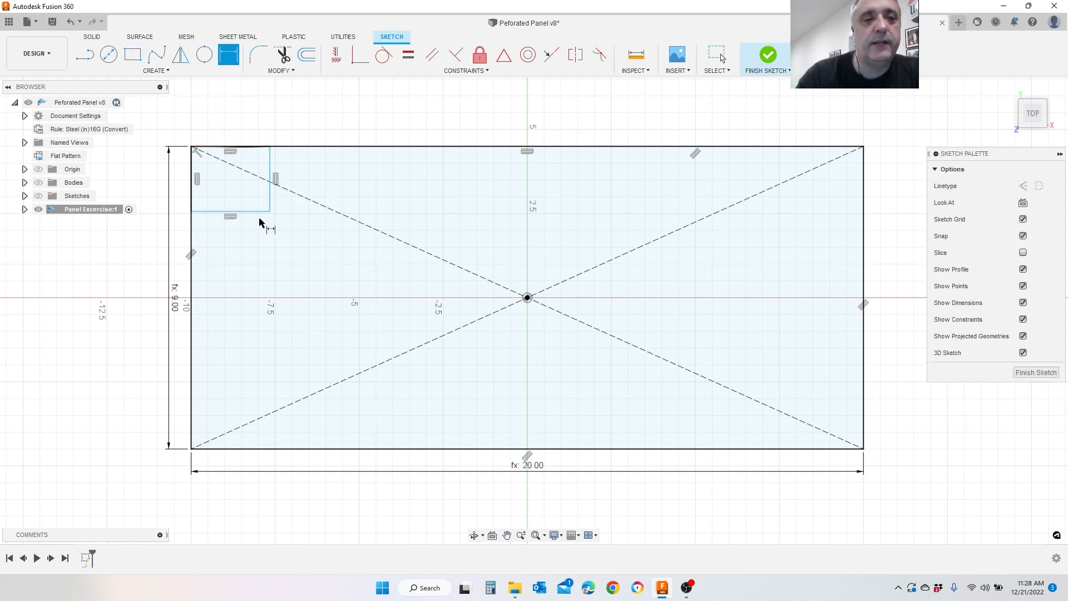
click(257, 212)
click(238, 264)
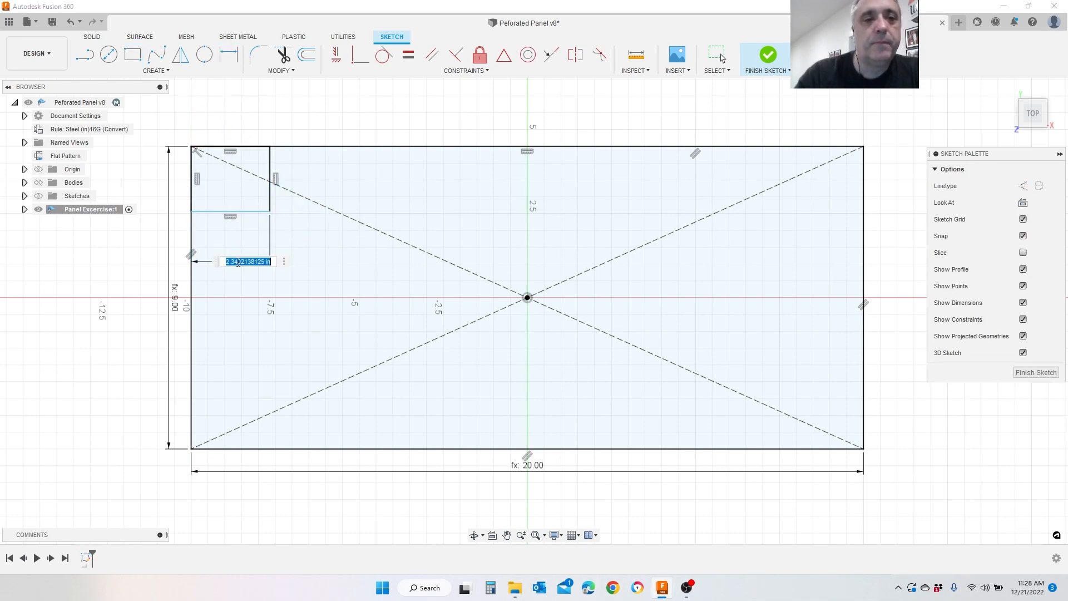
text(Flang)
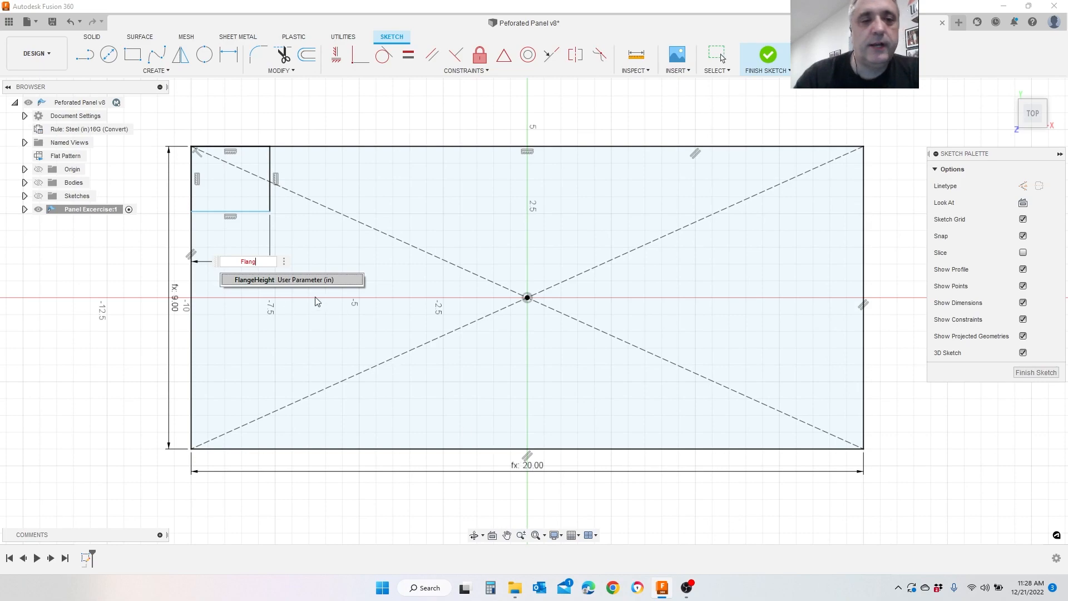
click(281, 279)
text(+Off)
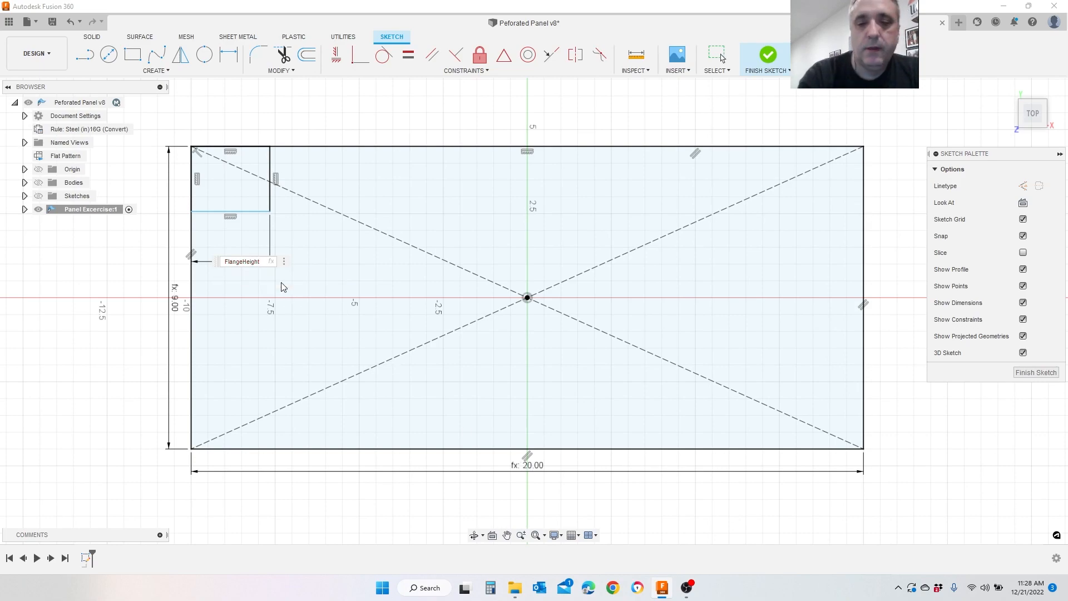
text(set)
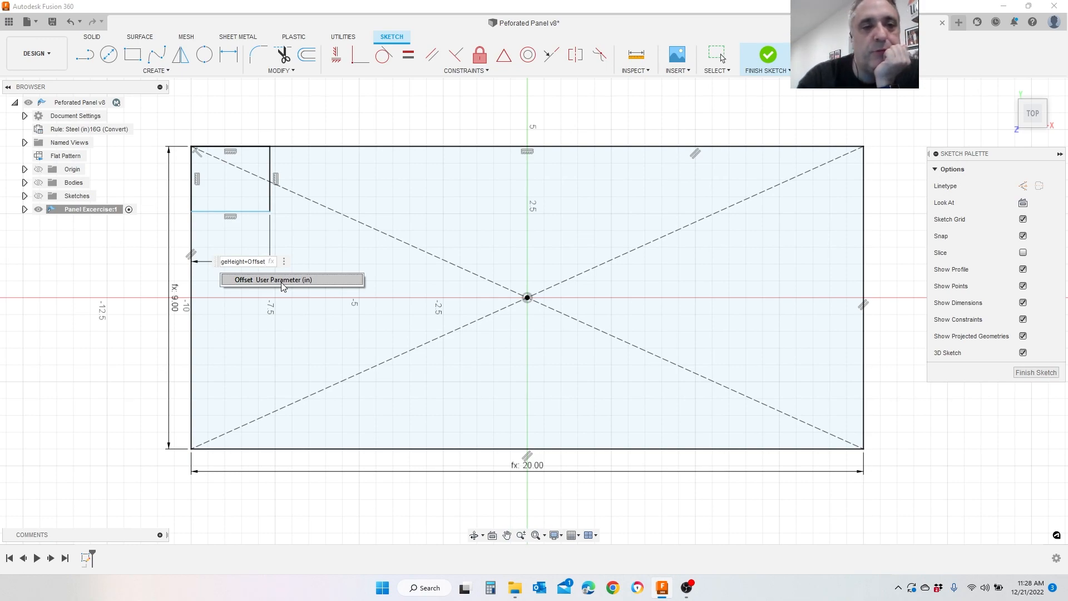
click(282, 281)
key(Return)
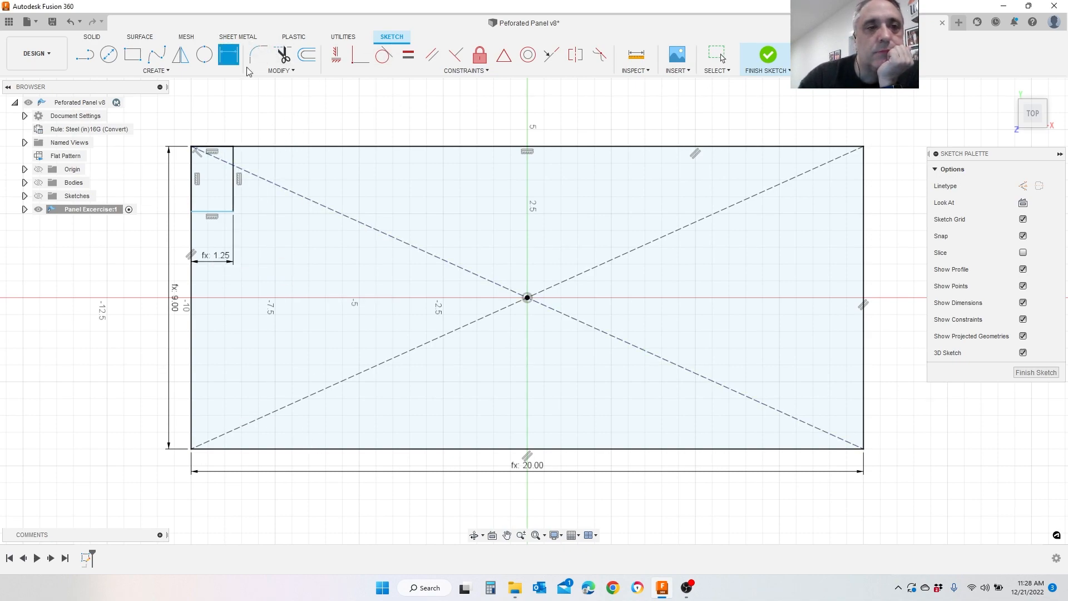
Step: Dimension the corner rectangle's height by linking it to the rectangle's width dimension
click(238, 37)
click(234, 198)
click(307, 192)
click(226, 258)
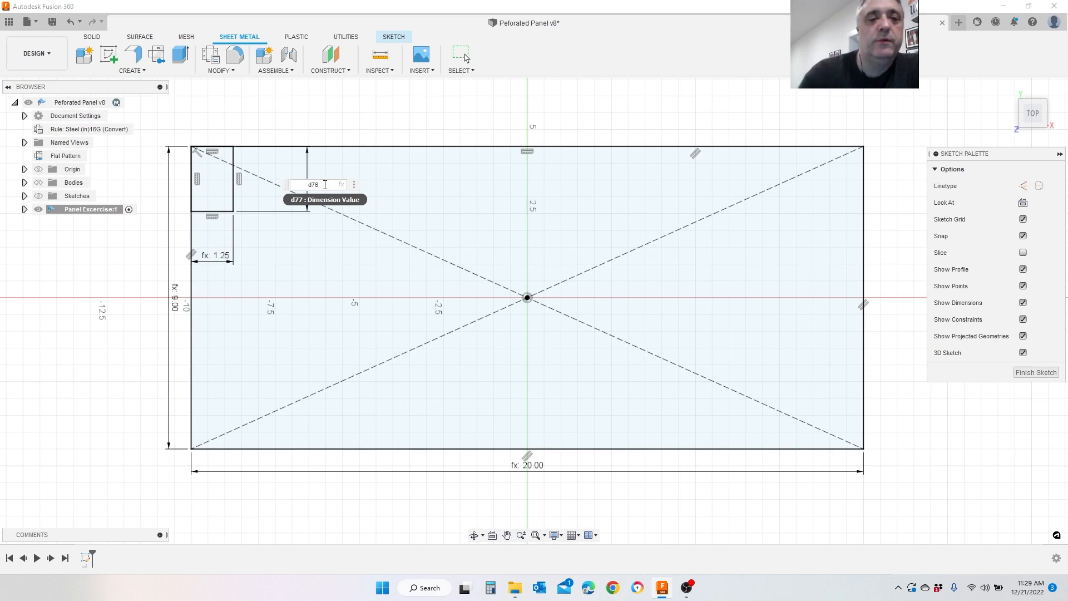
key(Return)
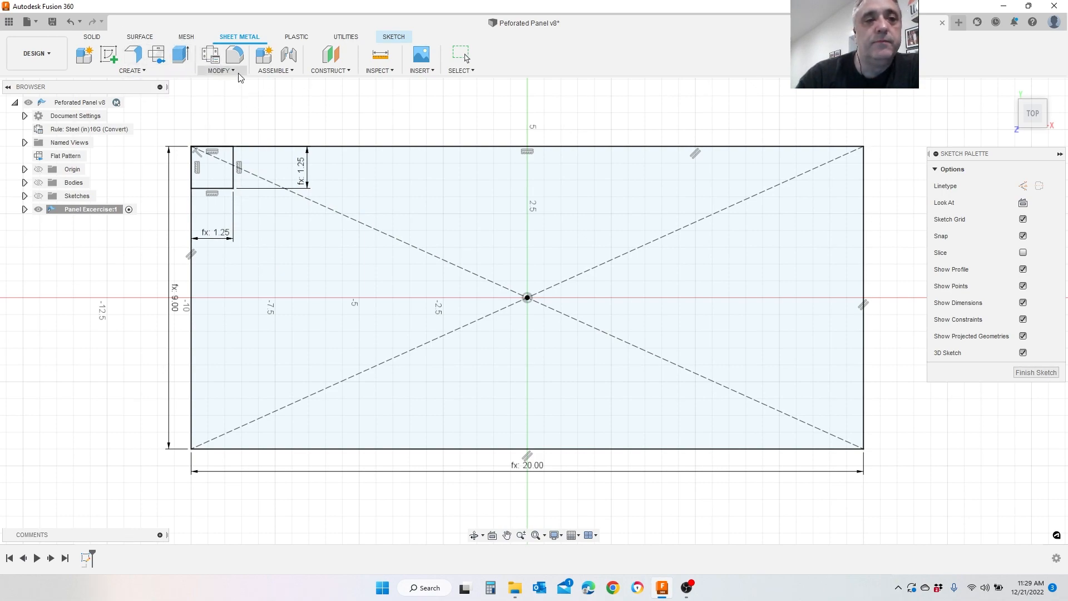
Step: Mirror the two upper corner cutout profiles about the panel's horizontal centerline and finish the sketch
drag(147, 133, 912, 242)
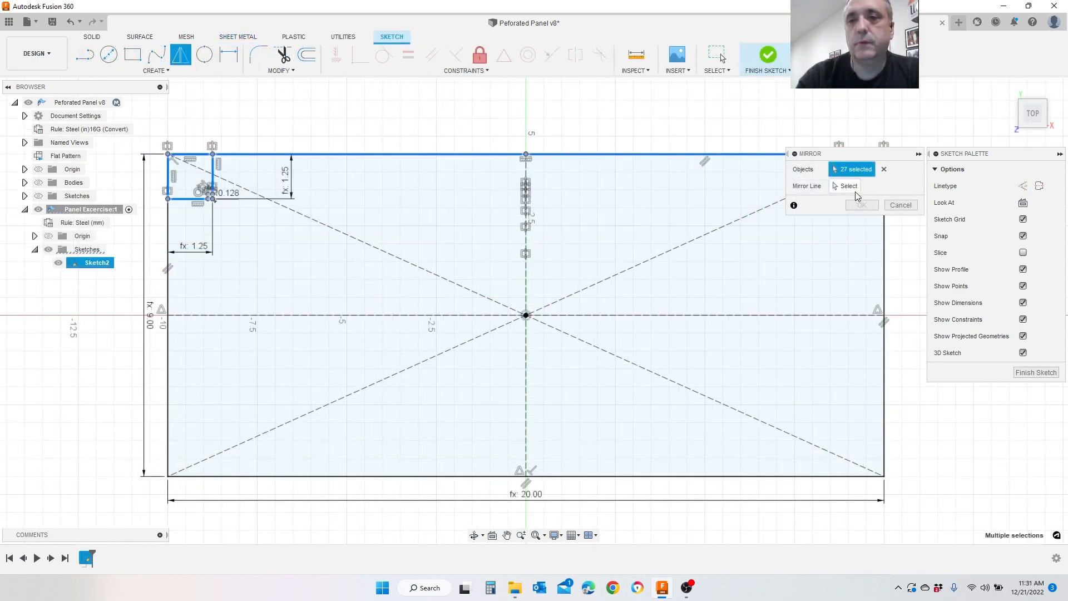
click(853, 187)
click(644, 315)
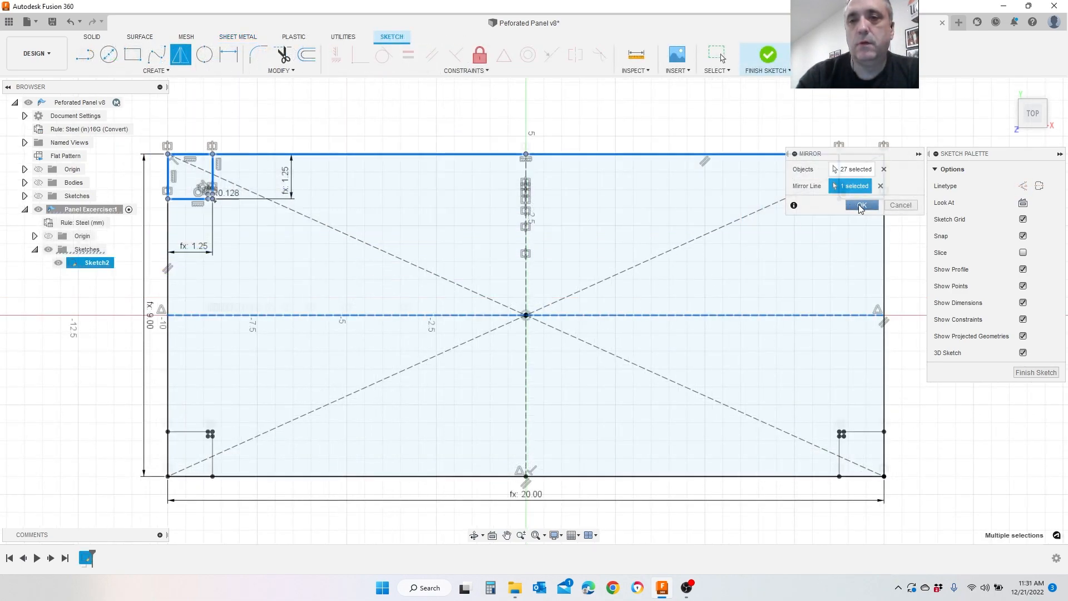
click(860, 206)
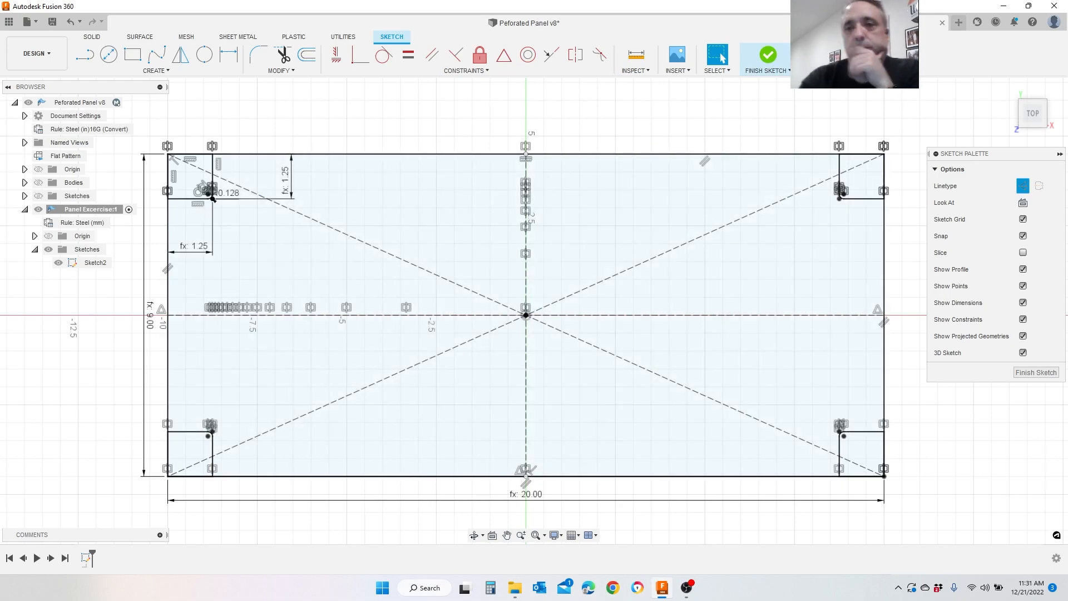
click(775, 56)
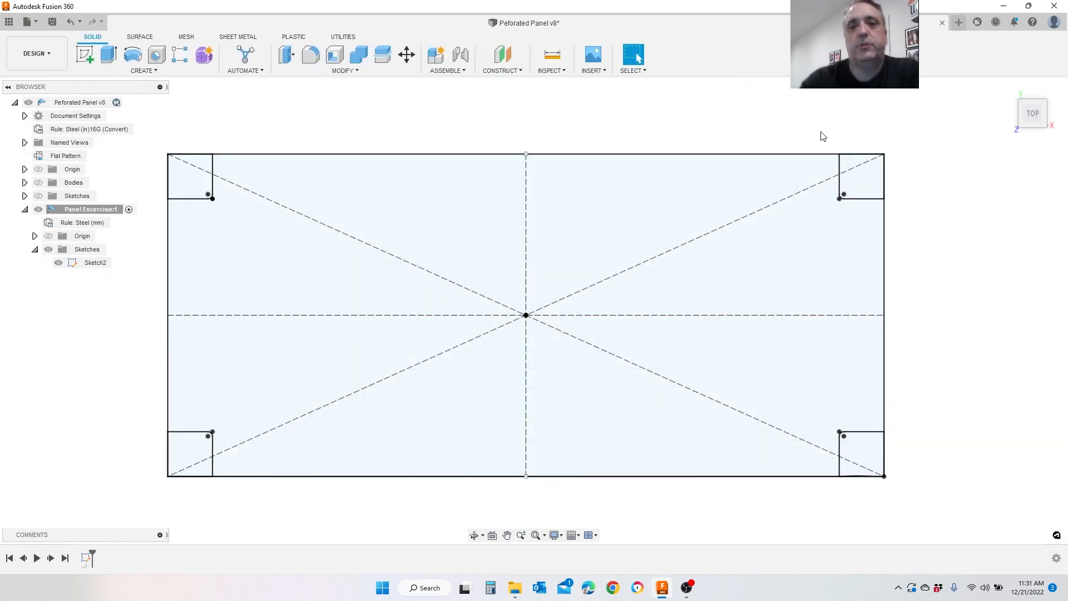
click(1008, 88)
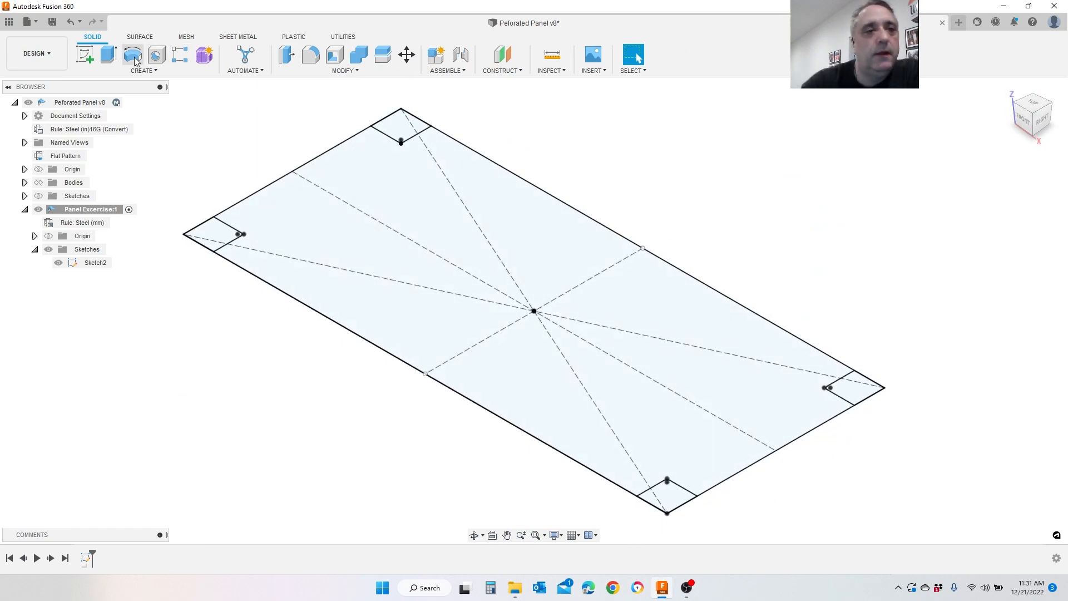
Step: Extrude the panel profile without its corner cutouts as a new body by the Thick16 parameter
click(110, 57)
click(394, 188)
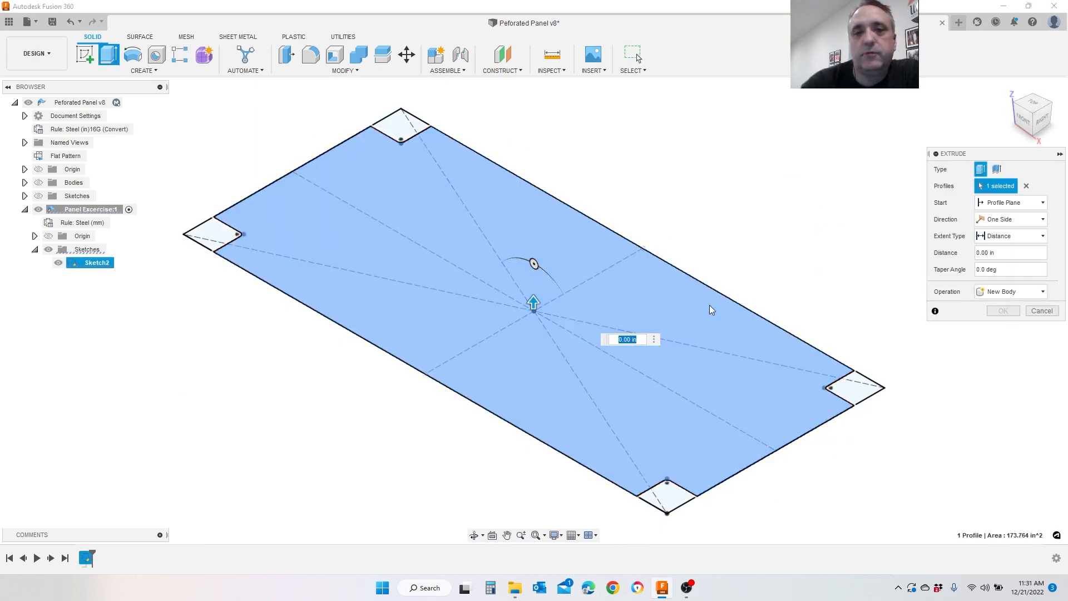
scroll(868, 367, up, 5)
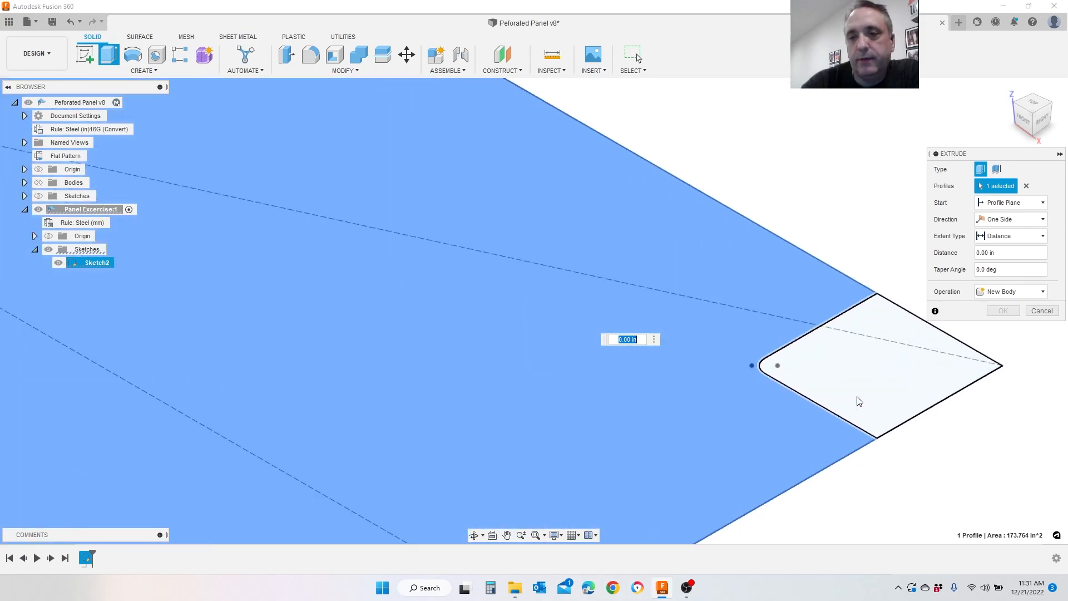
scroll(887, 372, down, 5)
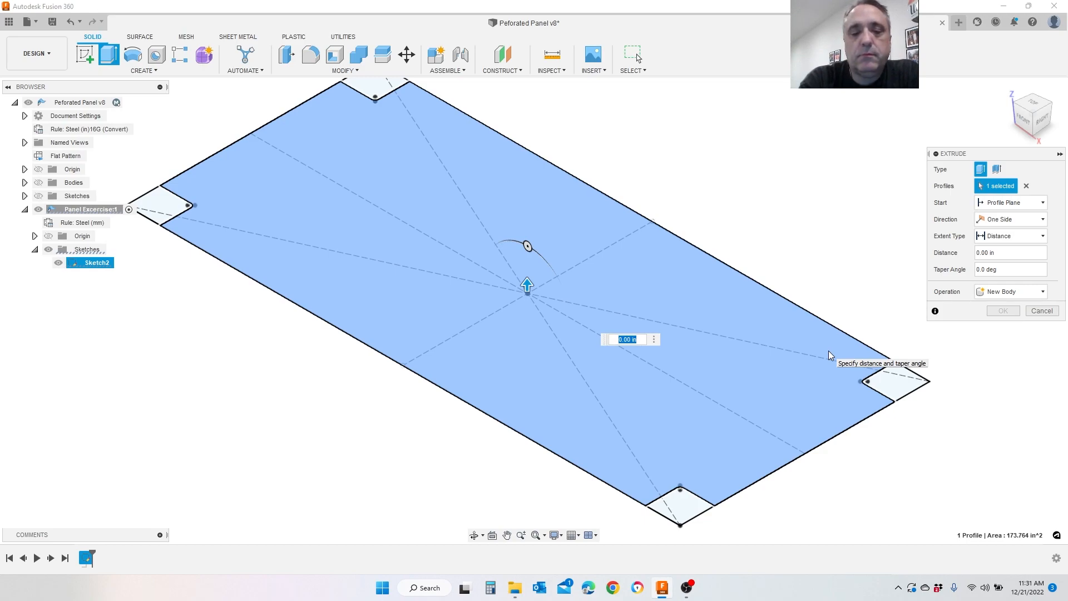
text(Th)
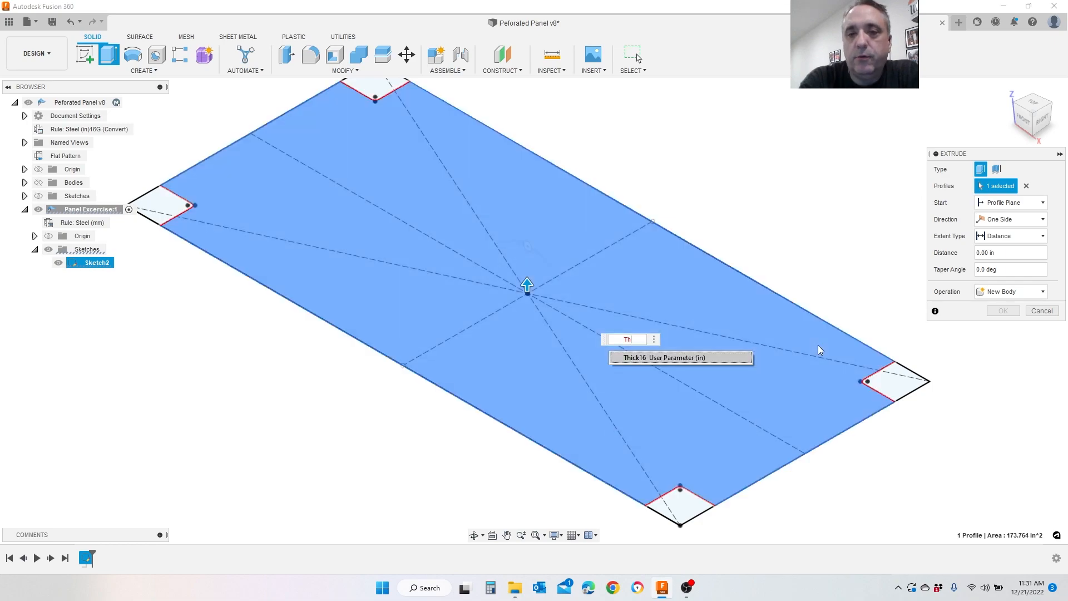
click(683, 361)
key(Return)
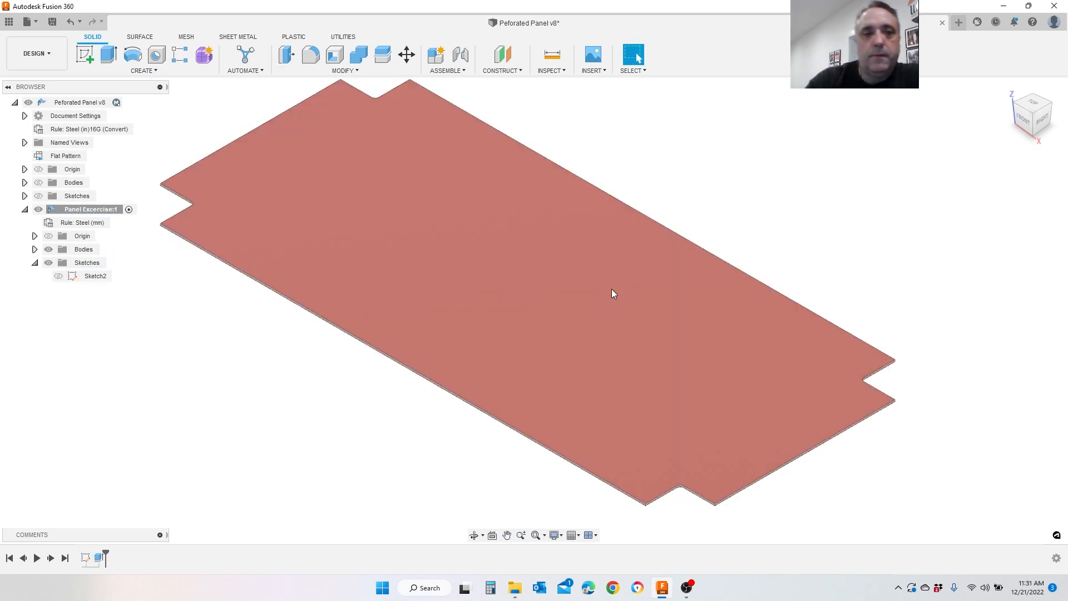
scroll(623, 287, down, 3)
scroll(473, 89, up, 1)
scroll(684, 141, up, 2)
scroll(686, 140, down, 1)
scroll(689, 145, down, 2)
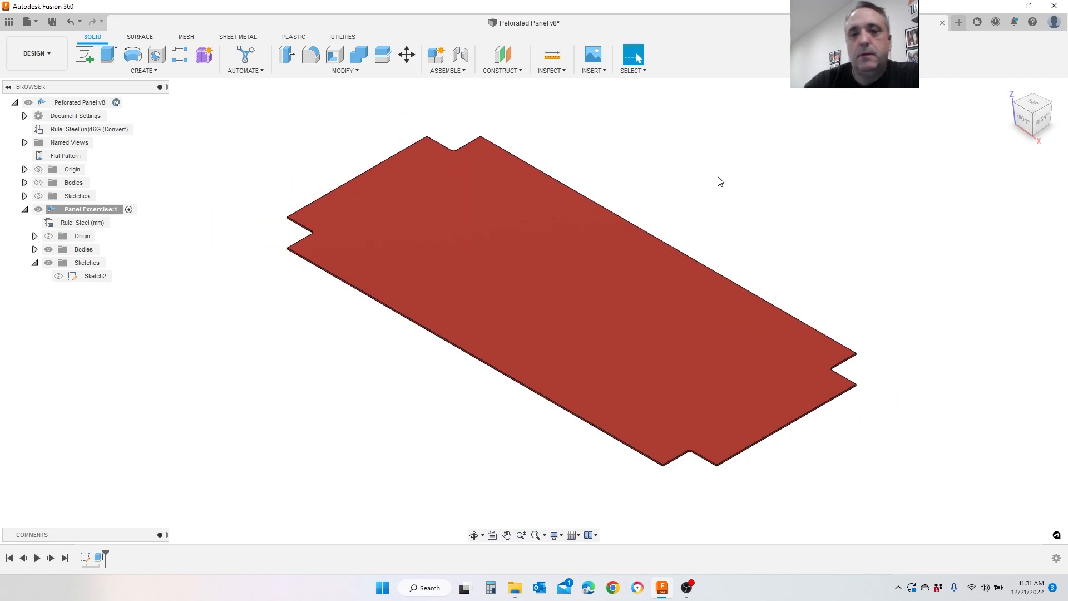
scroll(1035, 383, up, 1)
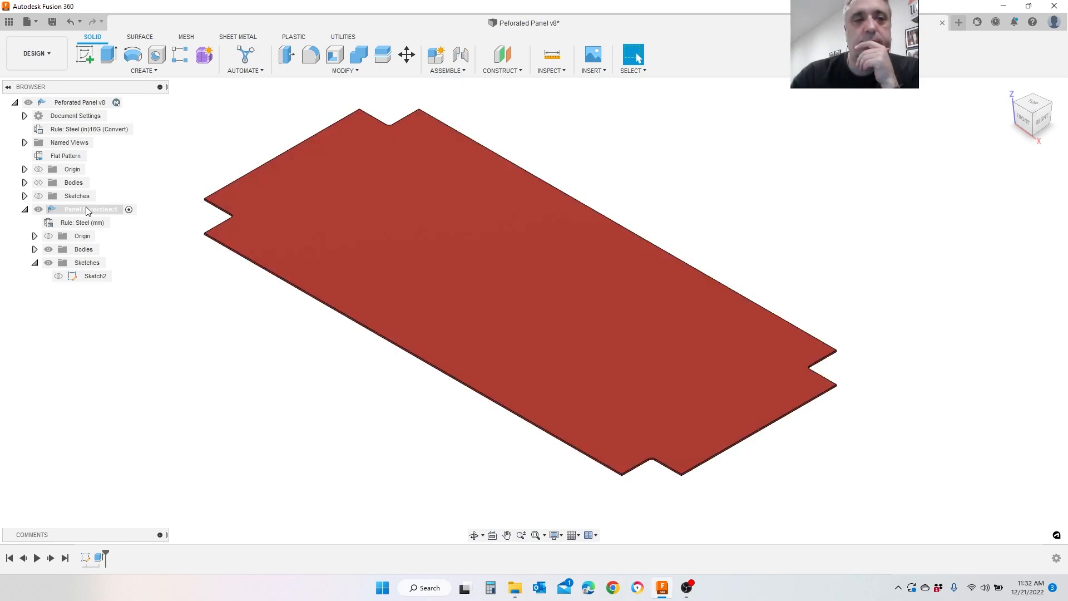
scroll(279, 105, up, 1)
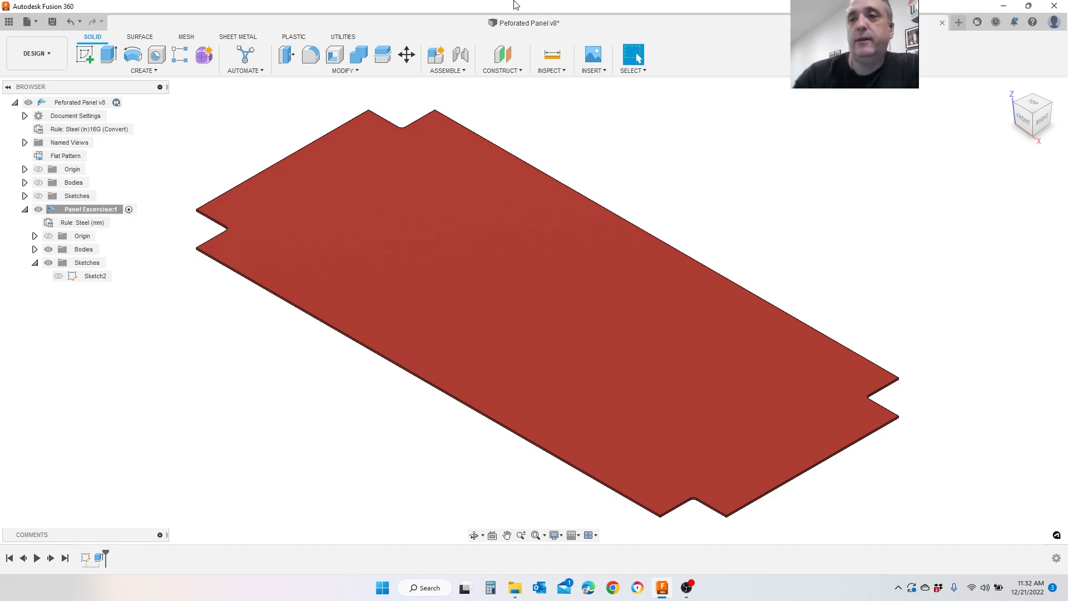
Step: Start a new sketch on the panel's top face, viewed from above with its long side horizontal
click(1036, 106)
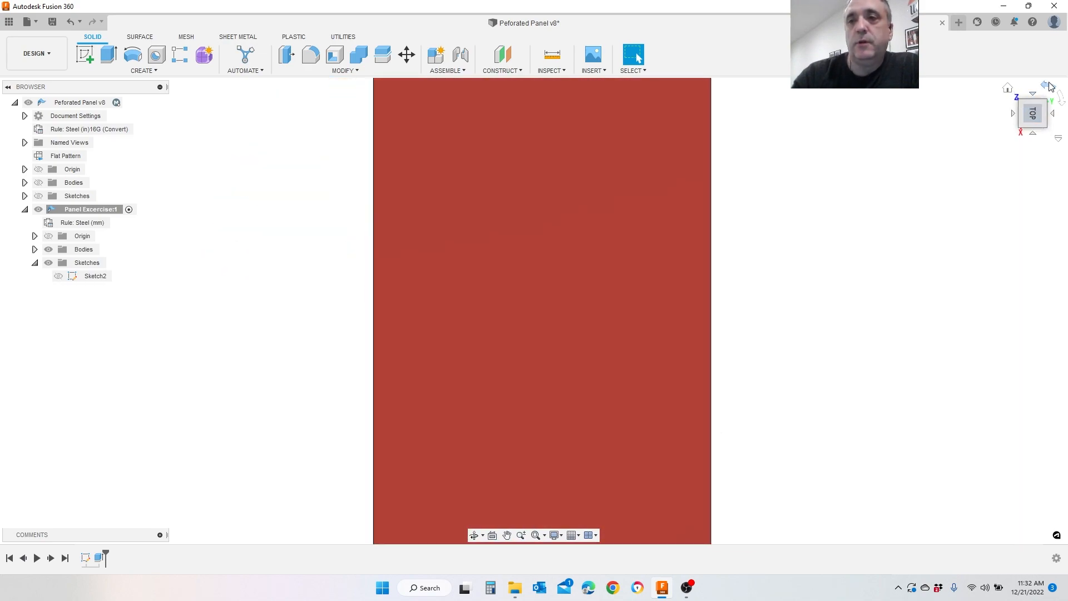
click(1050, 87)
click(84, 54)
click(584, 342)
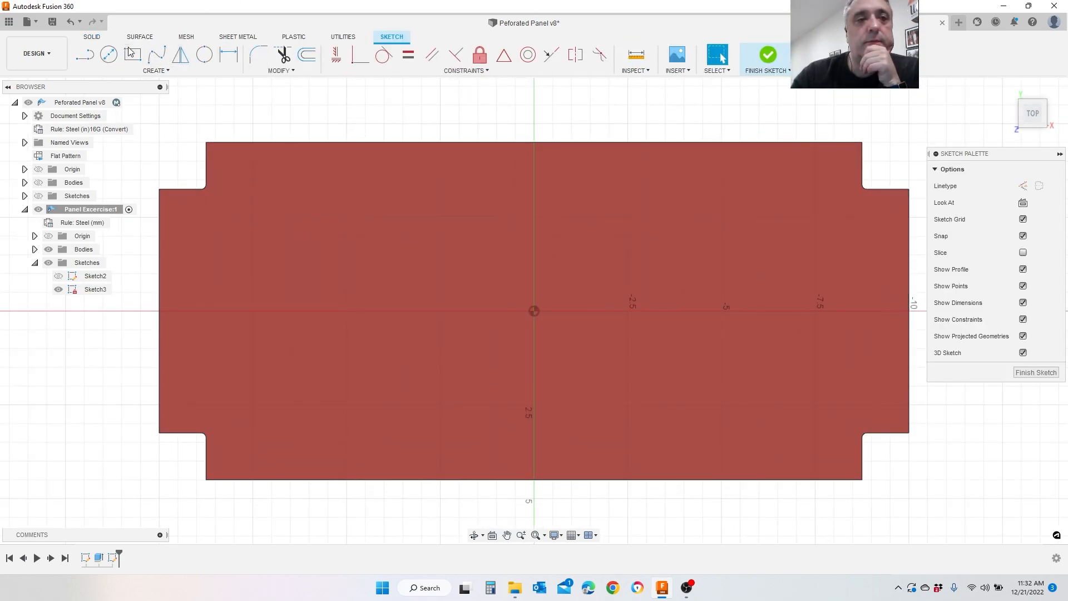
Step: Sketch a center rectangle at the origin with horizontal length FeatureL and vertical width FeatureW
click(130, 54)
click(1023, 203)
scroll(551, 362, up, 3)
click(513, 269)
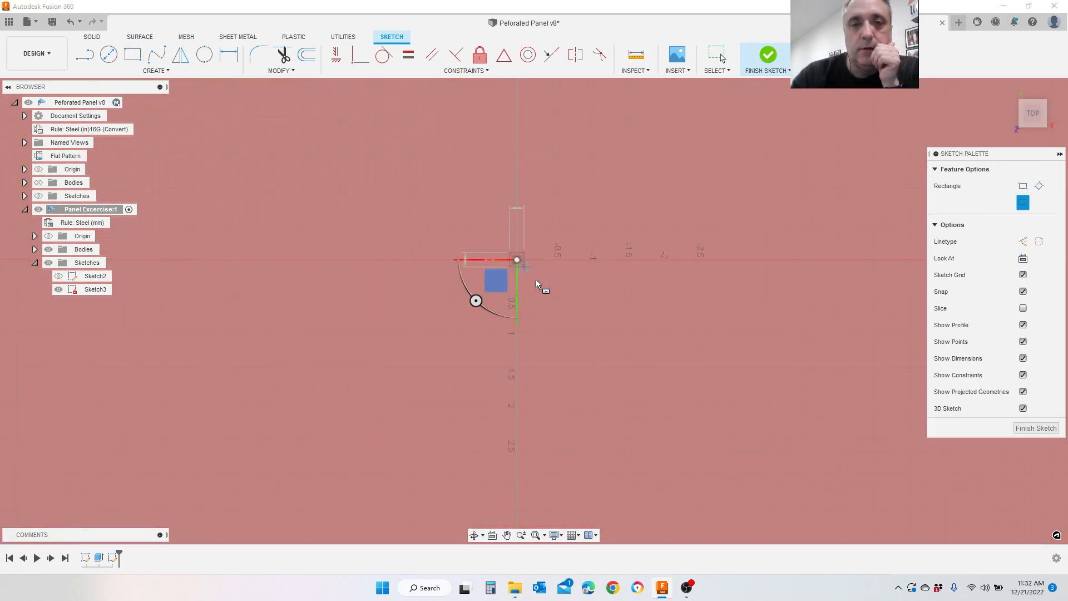
scroll(431, 300, down, 1)
text(Feature)
key(Down)
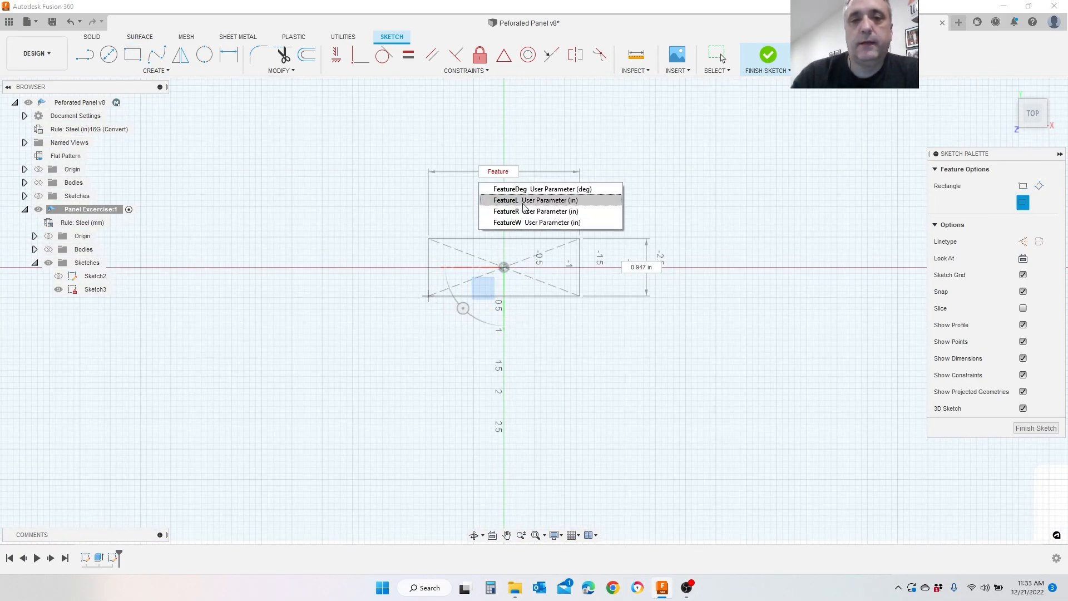
key(Tab)
text(Feature)
click(598, 318)
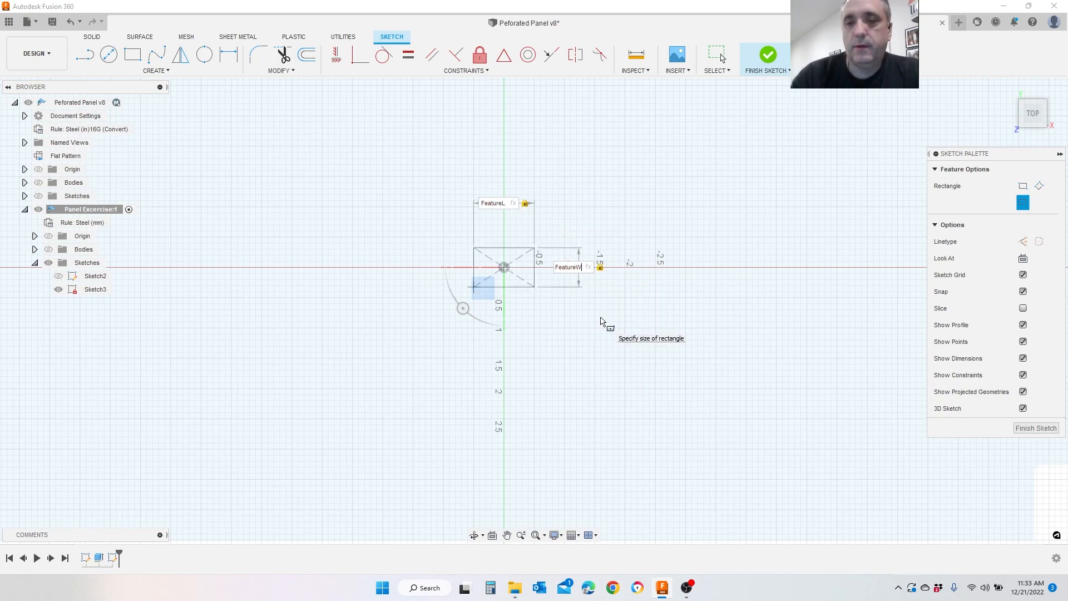
key(Return)
Step: Draw two-point circles across both short sides of the rectangle to form the slot's rounded ends
click(108, 56)
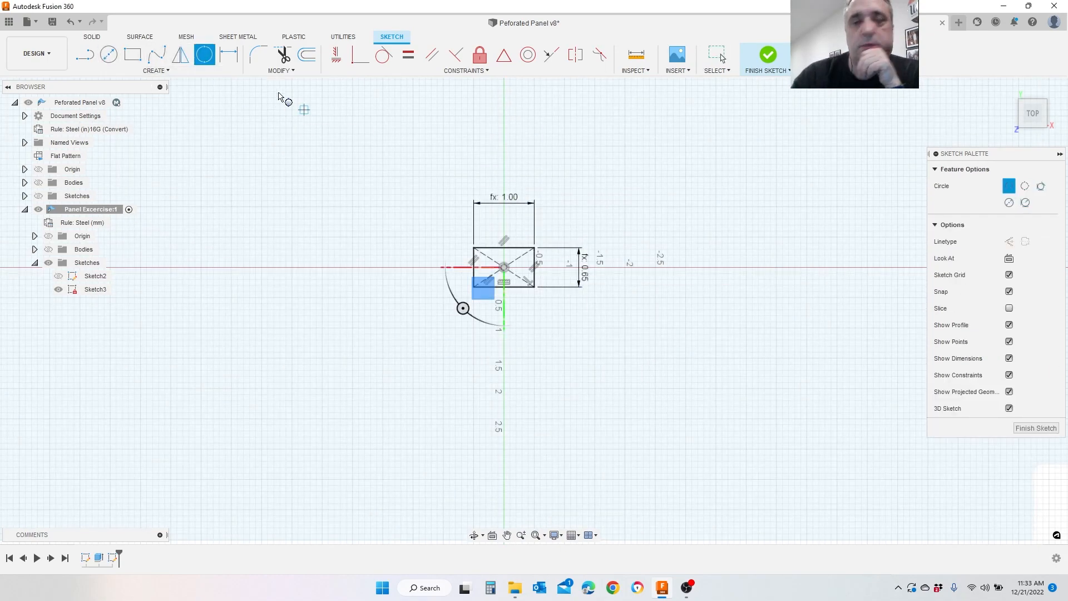
click(1010, 191)
scroll(510, 228, up, 3)
click(448, 262)
click(449, 328)
click(551, 262)
click(550, 328)
key(Escape)
scroll(806, 196, down, 3)
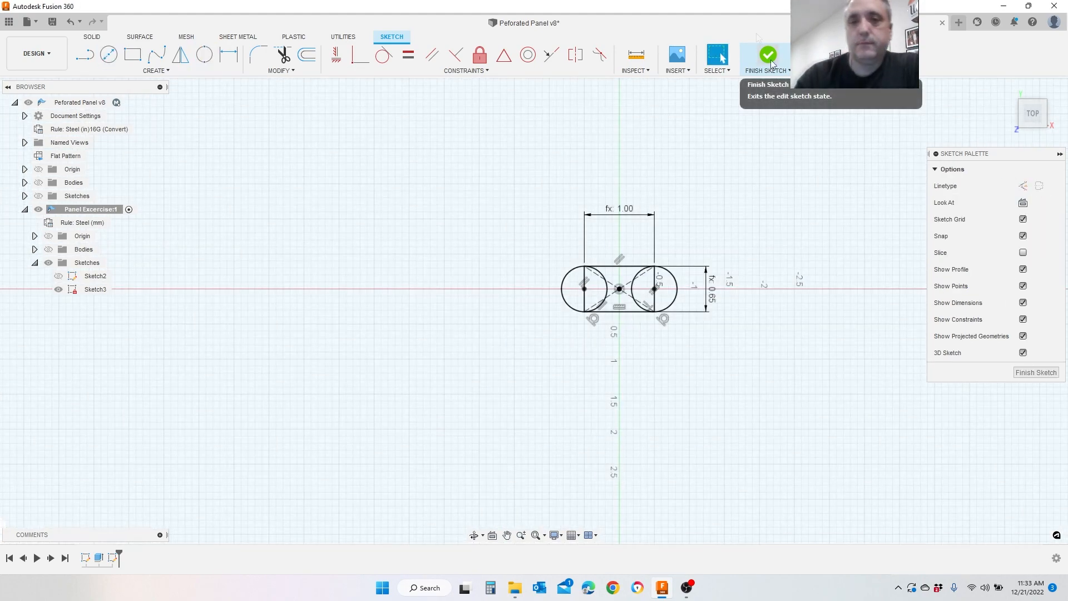
Step: Finish the slot sketch and show the component's bodies again
click(771, 63)
scroll(527, 231, down, 2)
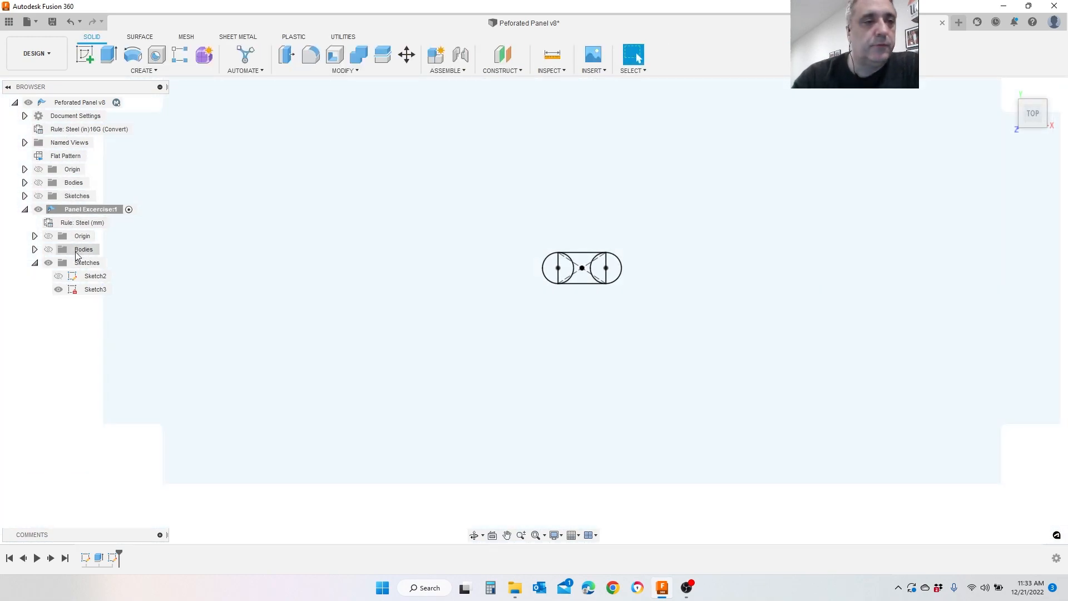
click(49, 249)
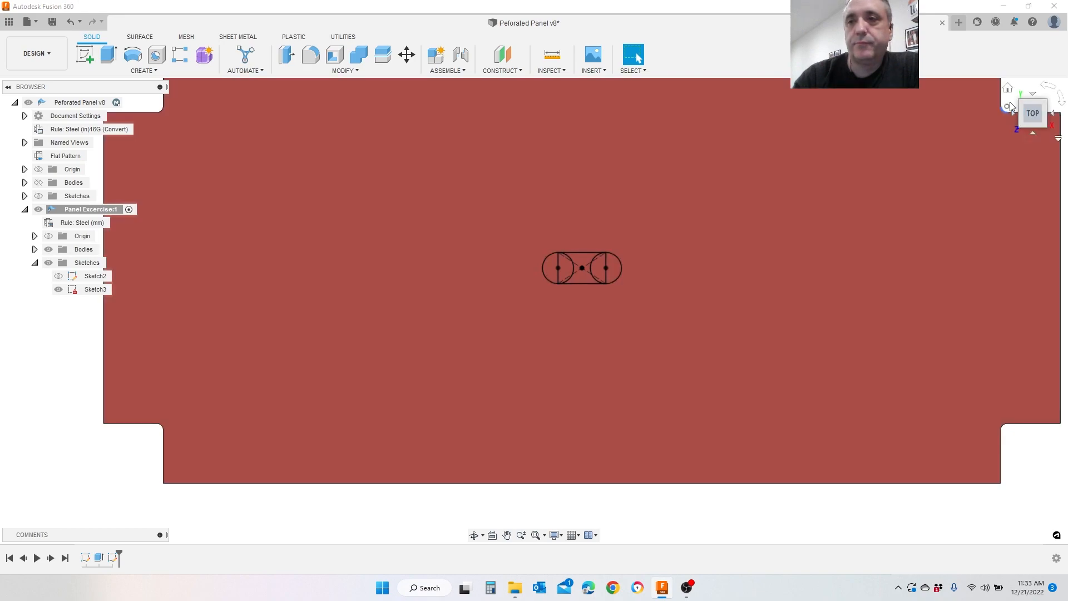
Step: Extrude all five slot profiles as a cut through the panel, using the To Object extent up to the panel's bottom face
drag(1024, 111, 991, 144)
click(108, 54)
scroll(575, 304, up, 5)
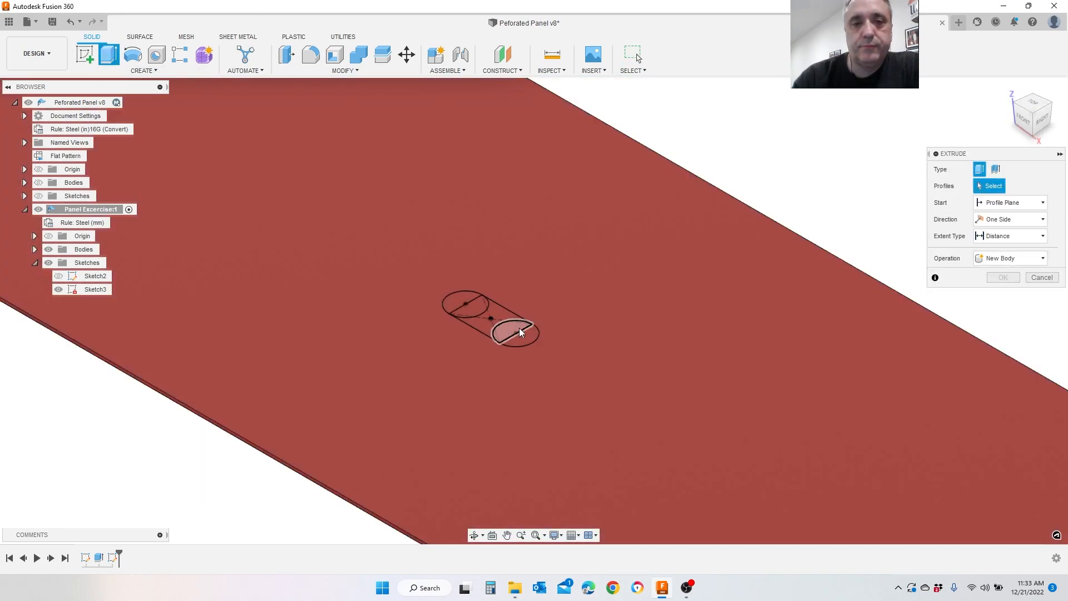
click(519, 328)
click(498, 313)
click(473, 312)
click(461, 300)
click(519, 342)
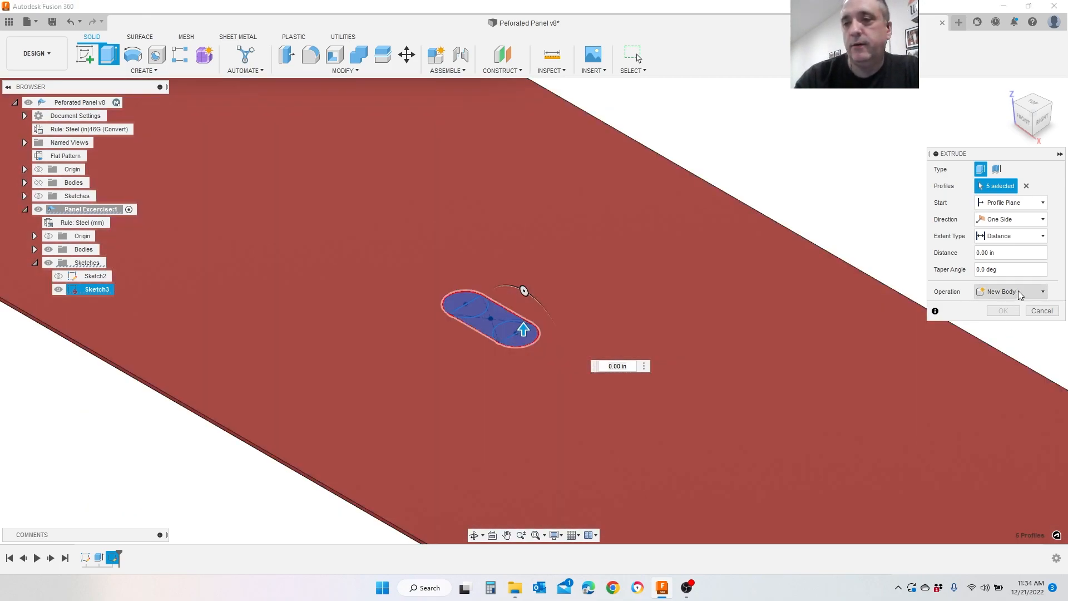
click(1018, 293)
click(1033, 321)
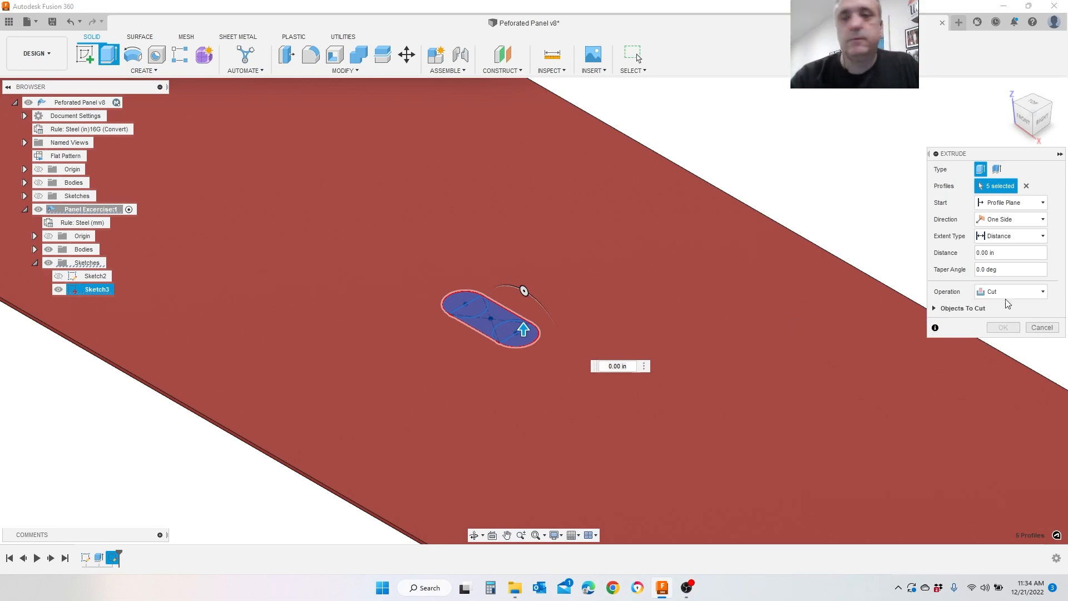
click(1031, 240)
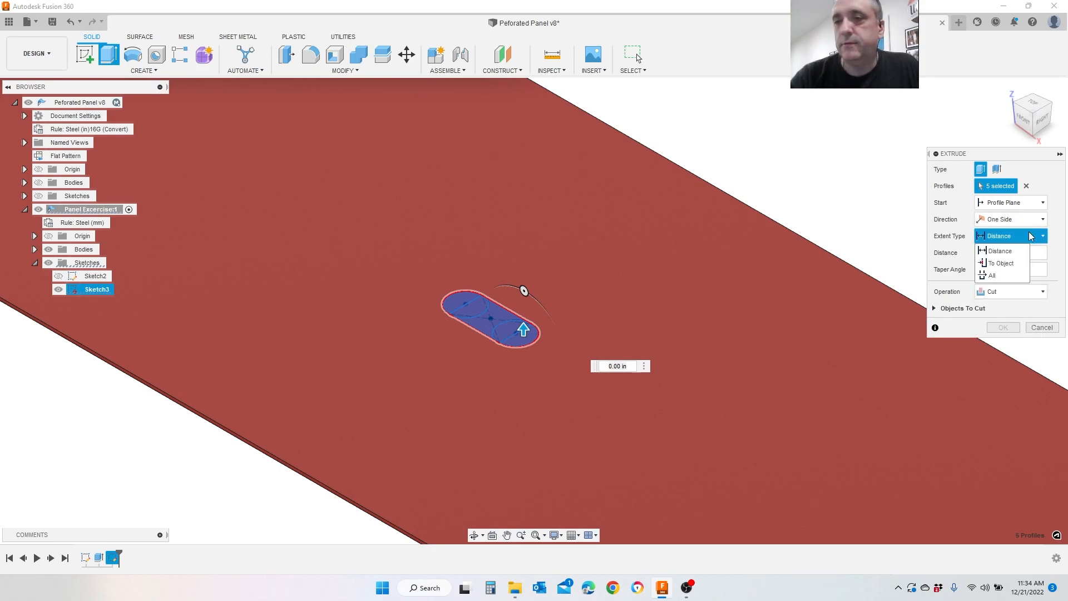
click(1015, 263)
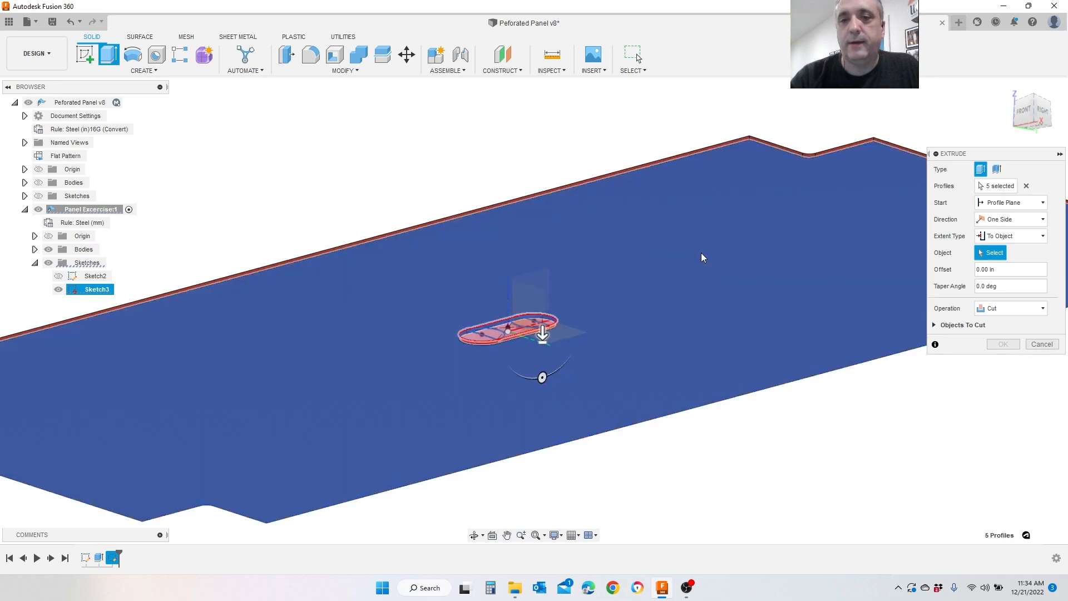
click(704, 256)
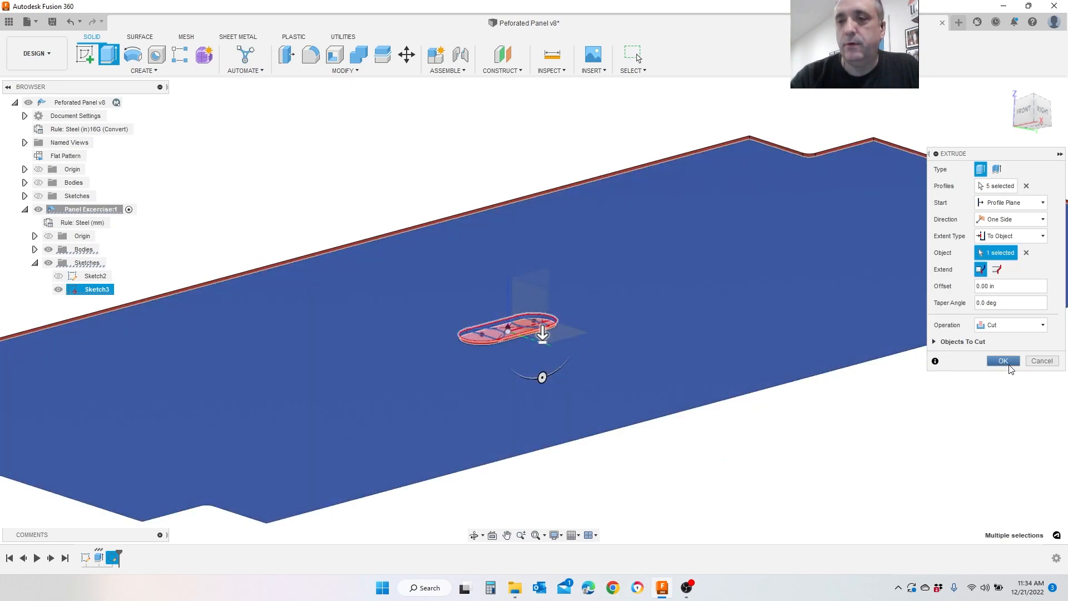
click(1003, 360)
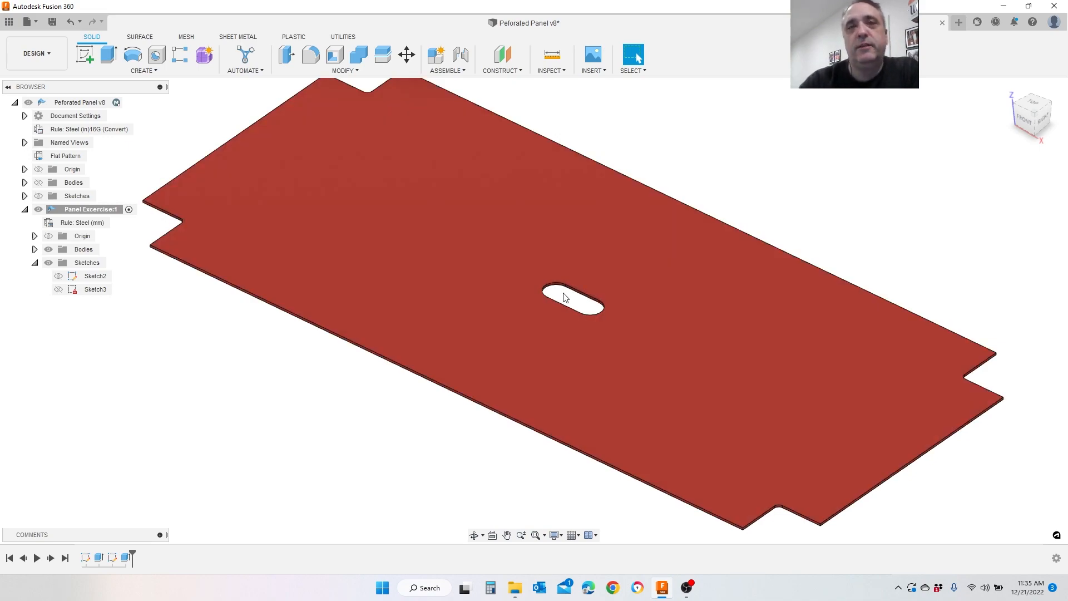
Step: Start a sketch on the vertical front plane along the slot and add the linked intersection outline of Body1
scroll(633, 303, up, 3)
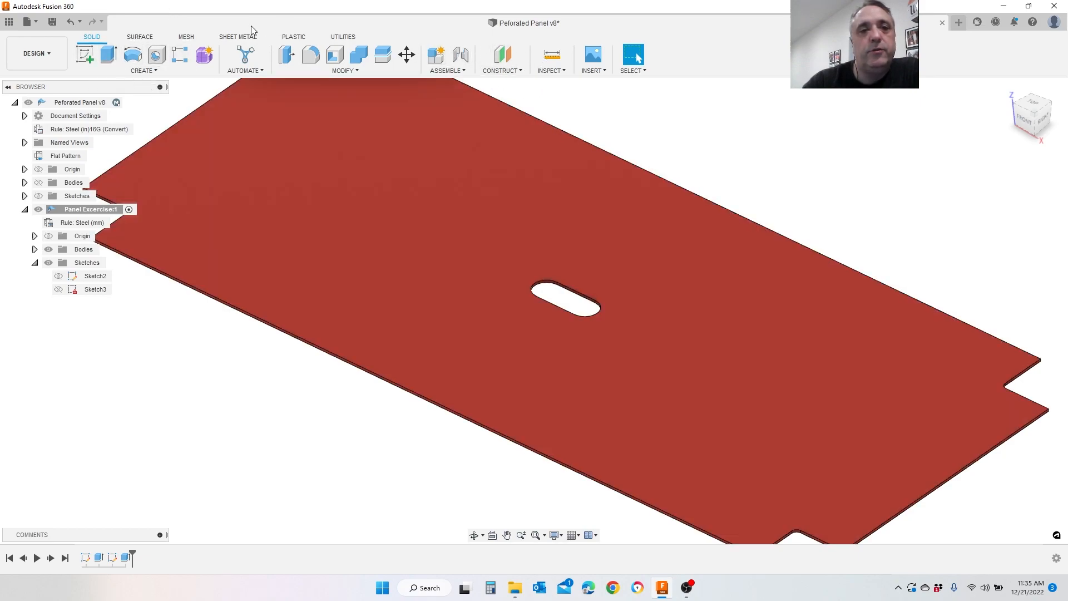
click(83, 54)
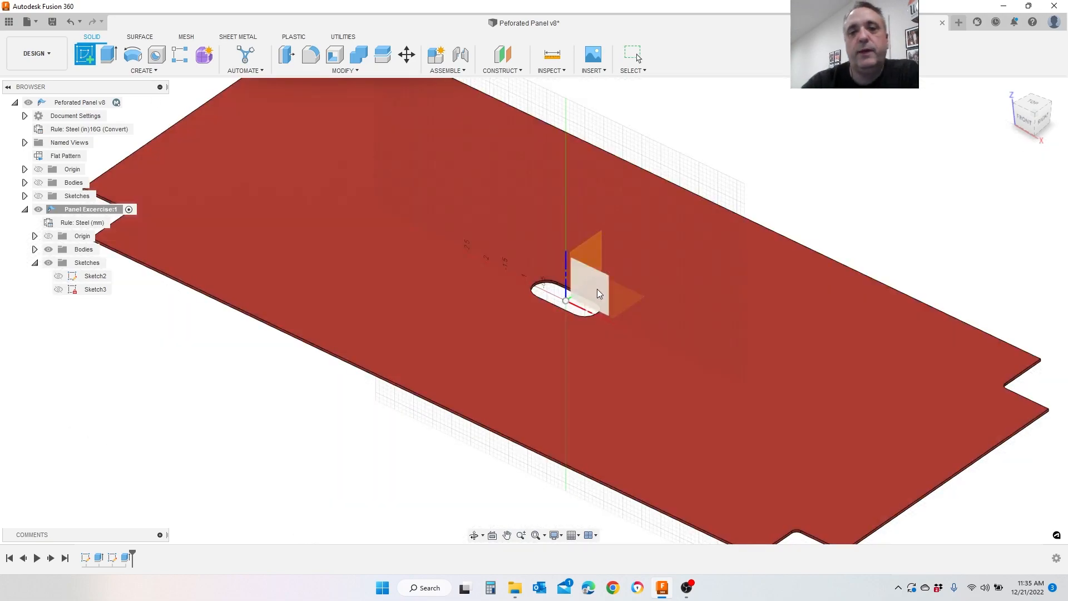
click(599, 285)
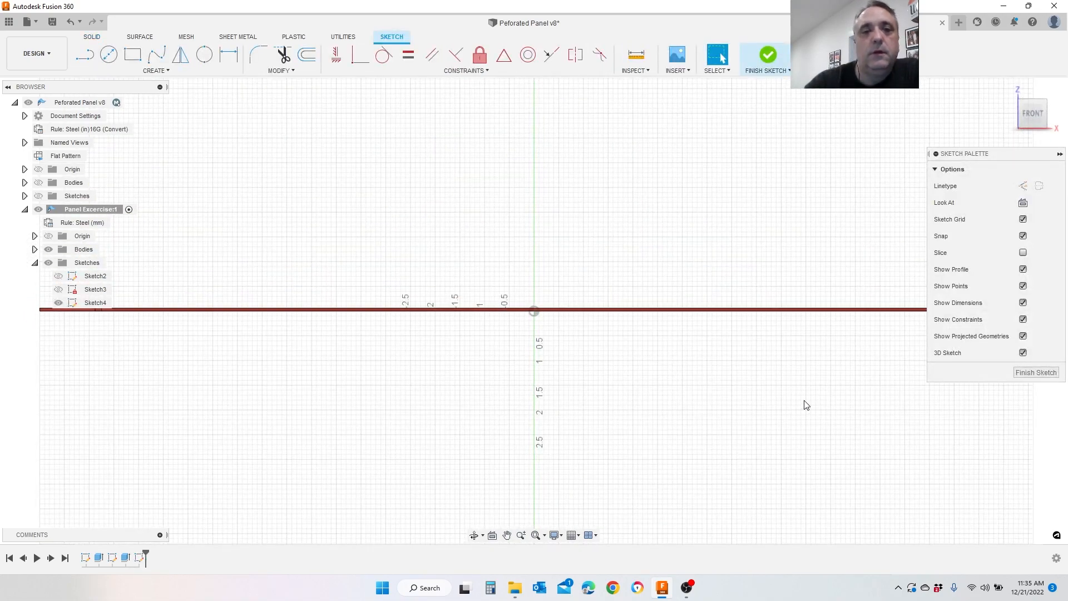
click(172, 73)
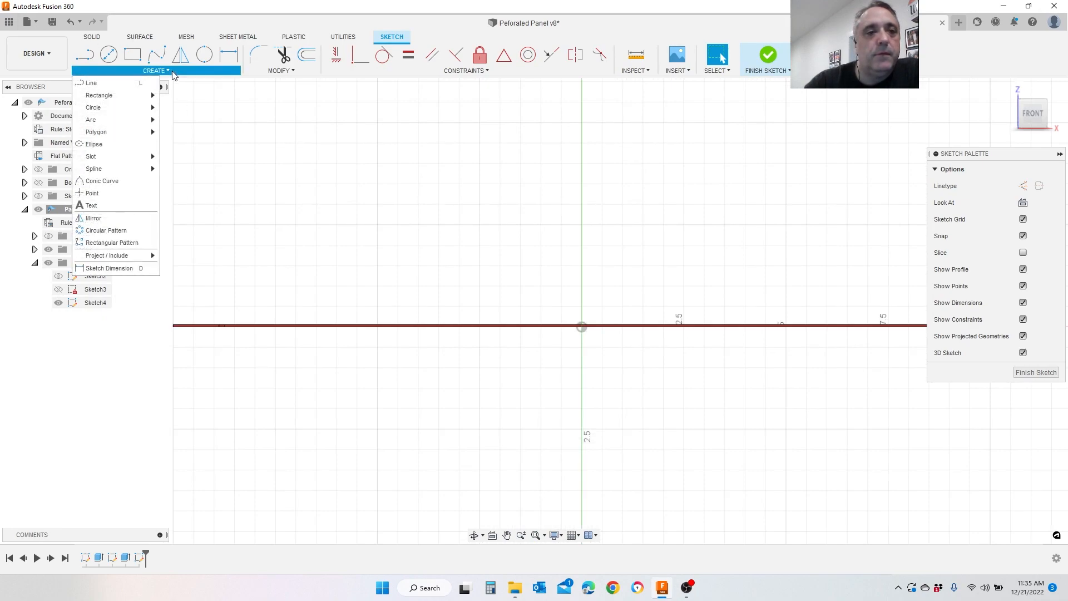
mouse_move(105, 261)
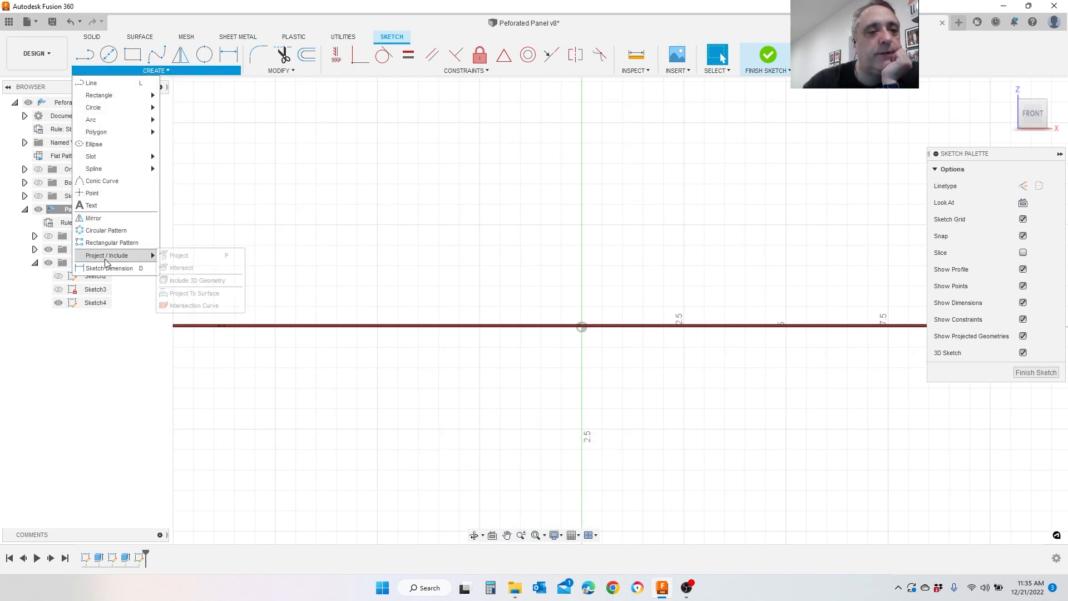
click(194, 267)
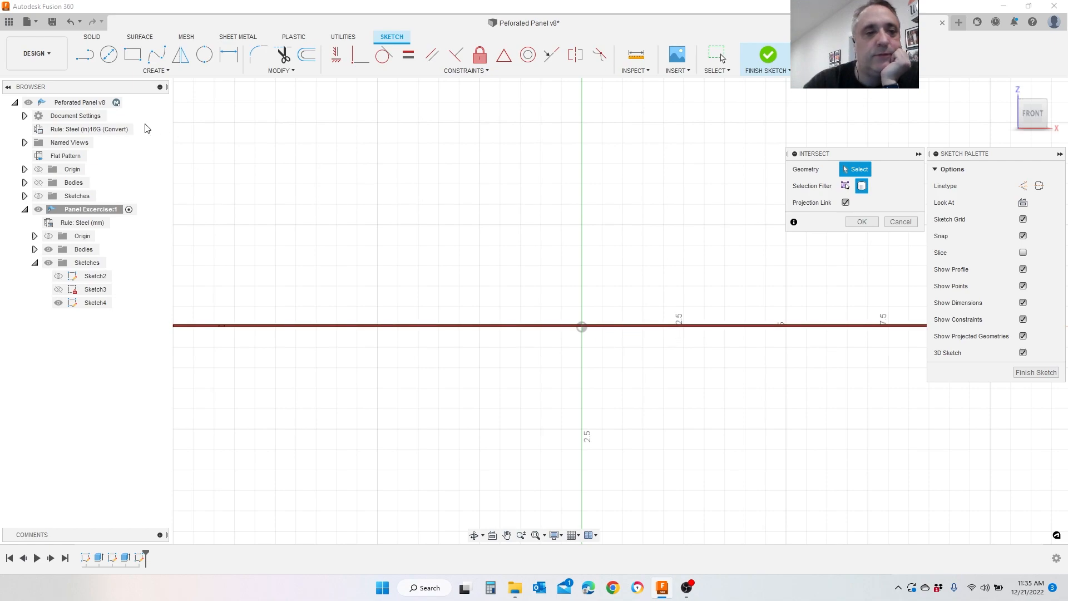
click(35, 249)
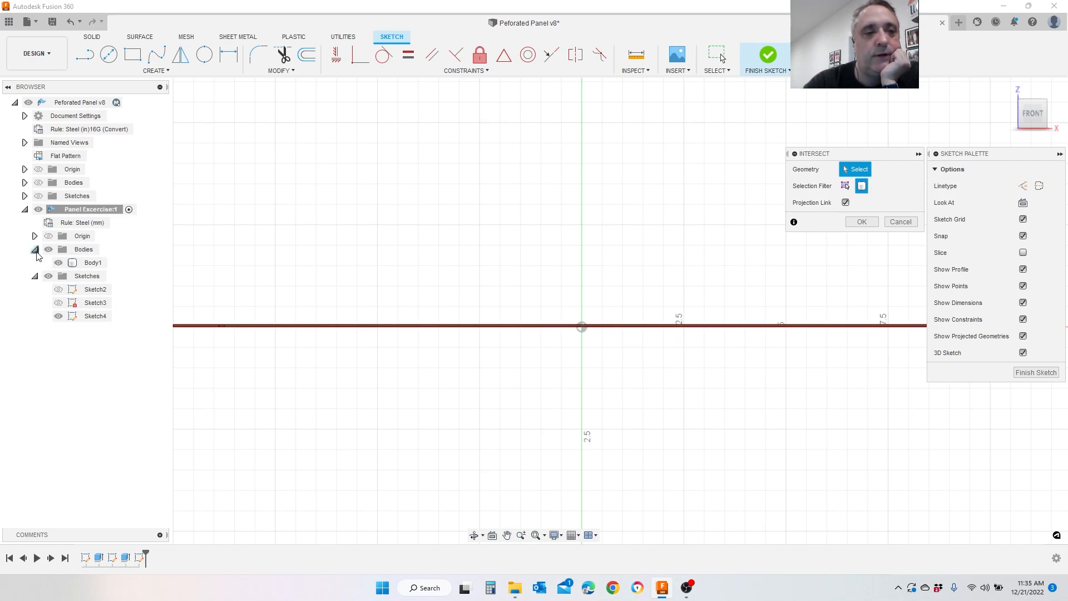
click(89, 262)
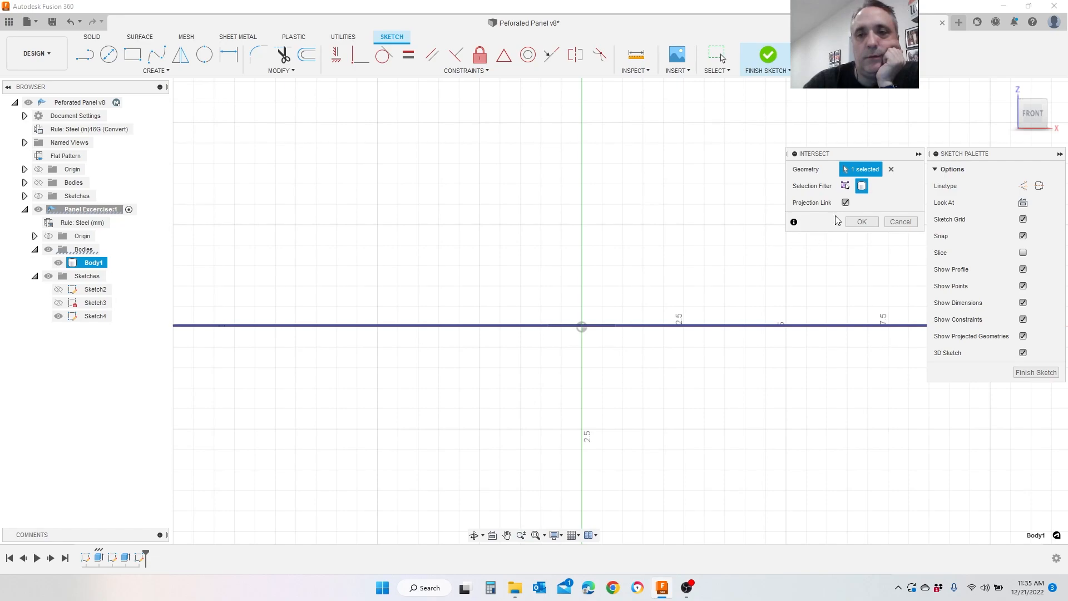
click(862, 222)
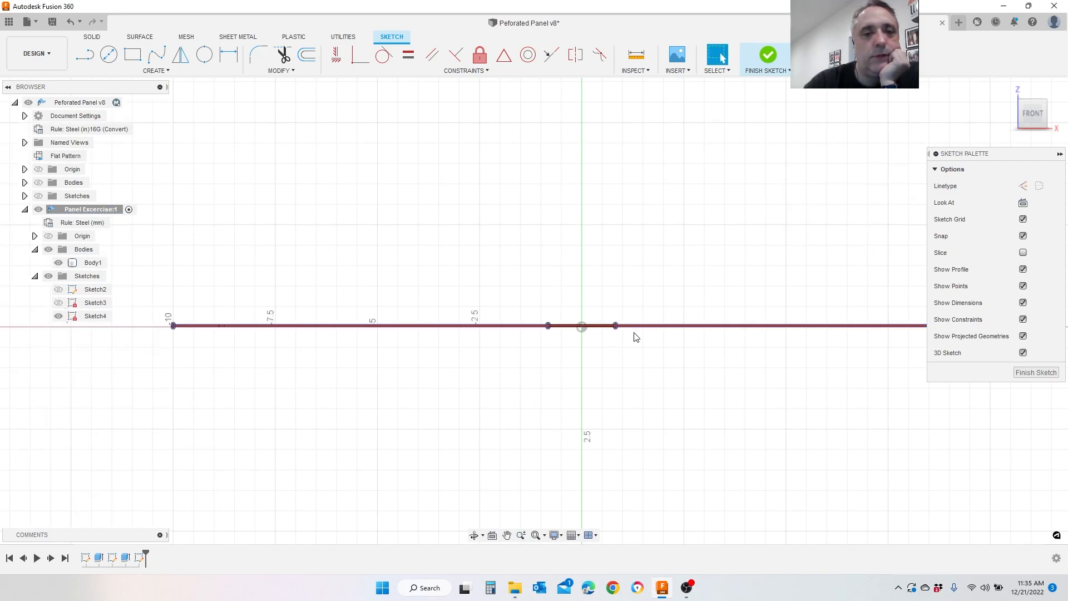
Step: Hide Body1 so that only the intersected section outline around the slot is displayed
click(59, 263)
scroll(606, 351, up, 2)
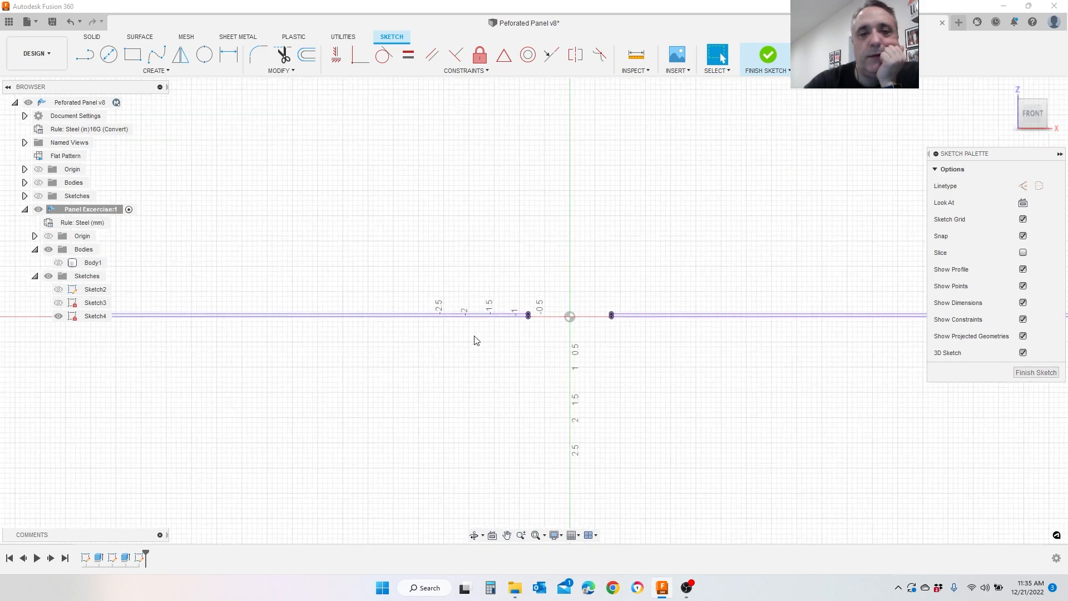
scroll(511, 328, up, 5)
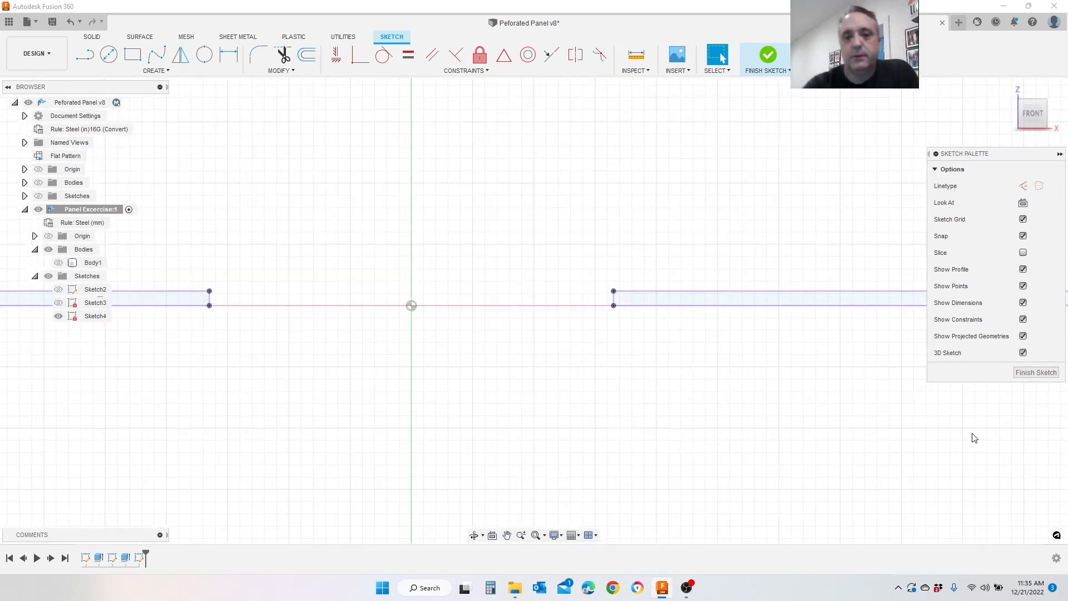
Step: Set the sketch linetype to construction for the new geometry at the slot
scroll(970, 430, up, 1)
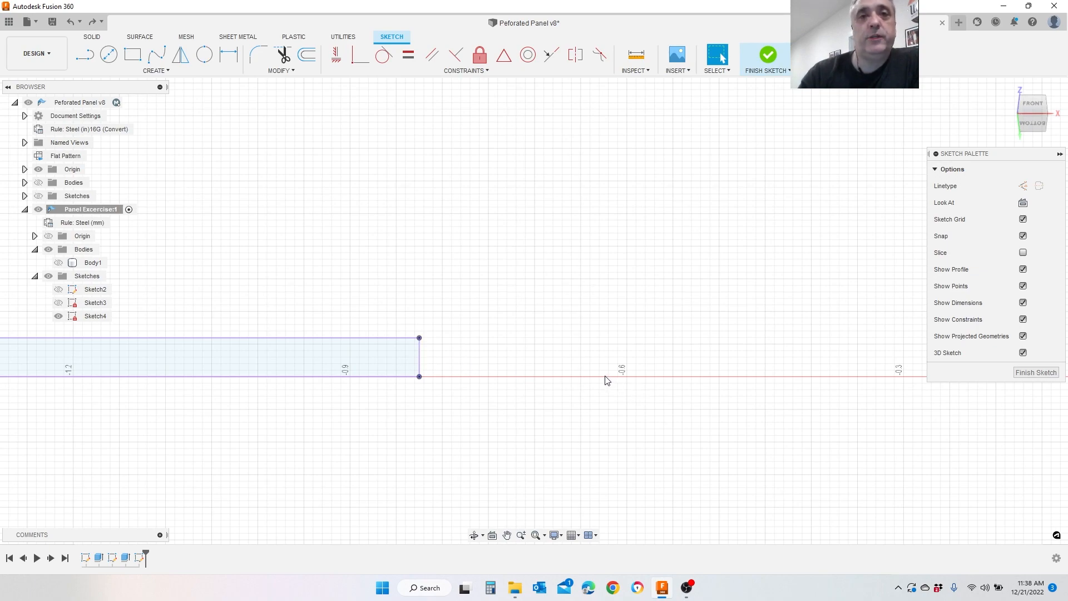
click(85, 56)
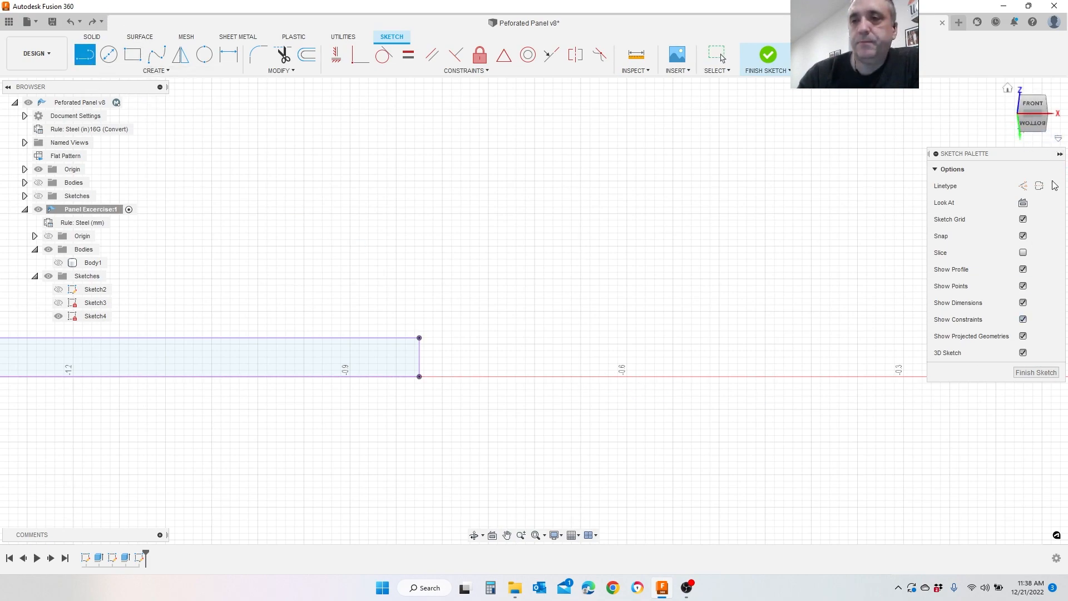
click(1022, 188)
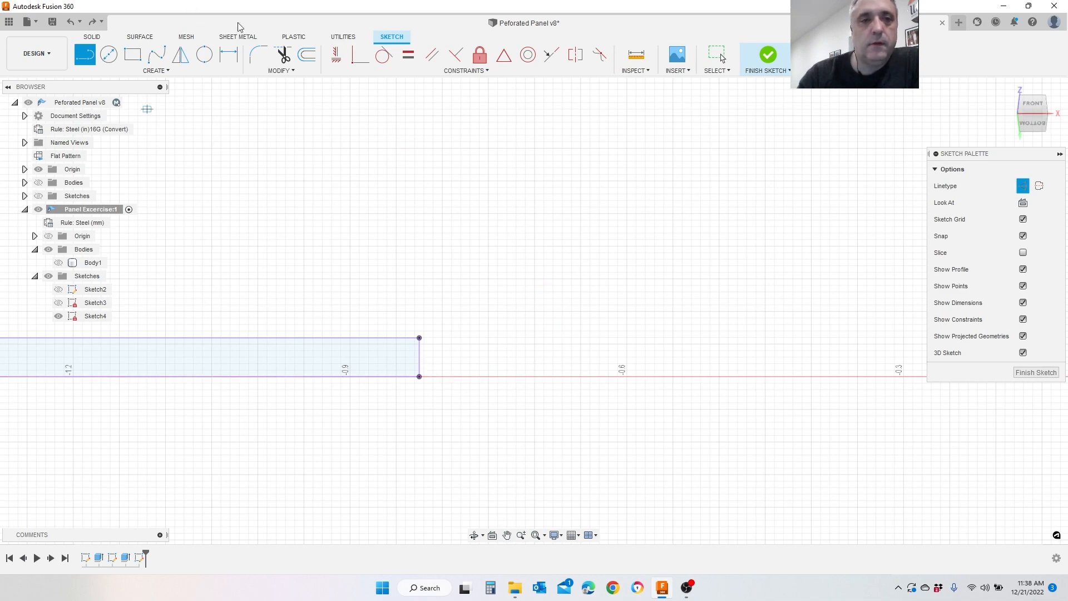
click(306, 54)
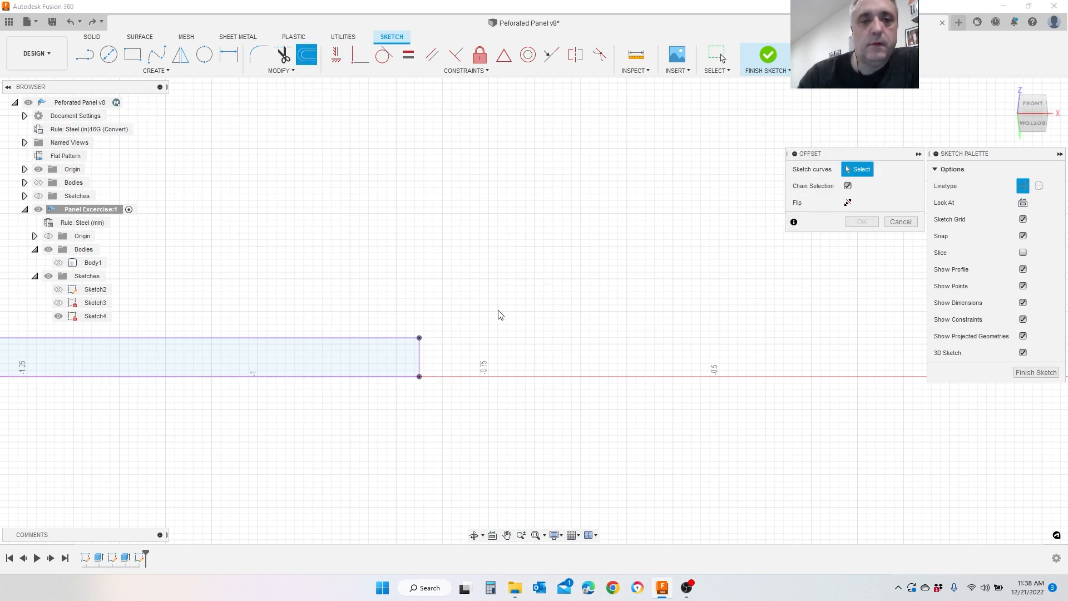
click(421, 358)
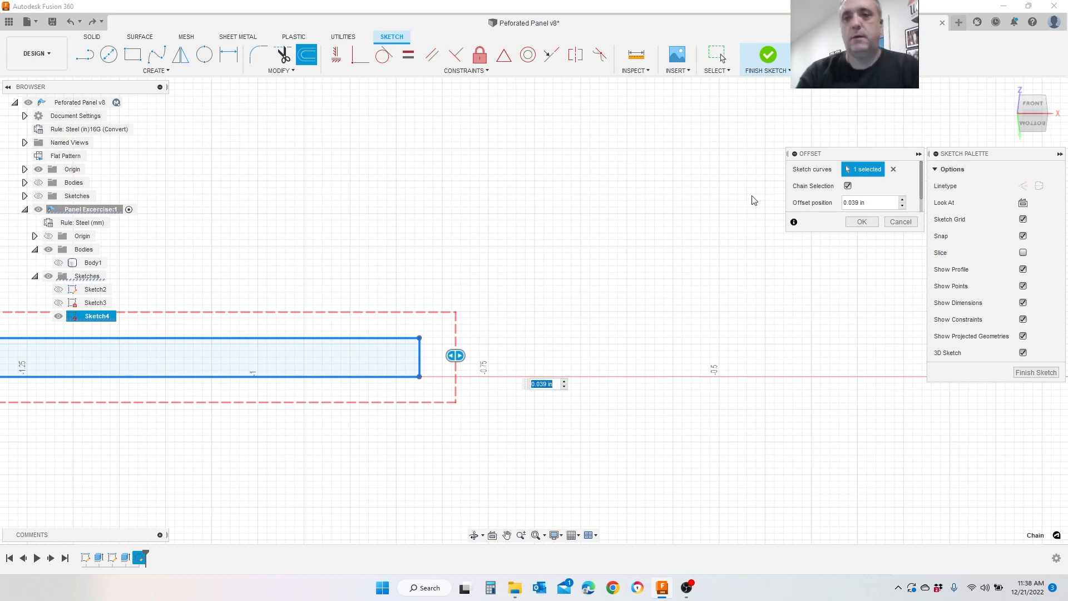
click(893, 169)
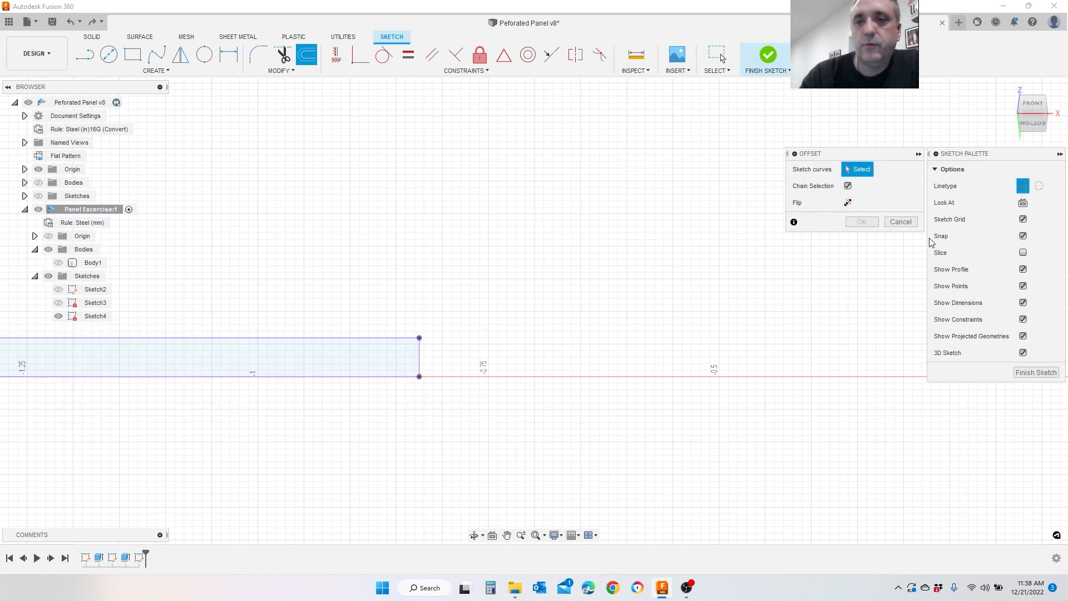
click(900, 221)
Step: Offset the vertical end line of the left section inward into the slot by FeatureW/2, without chain selection, as a construction line
click(419, 366)
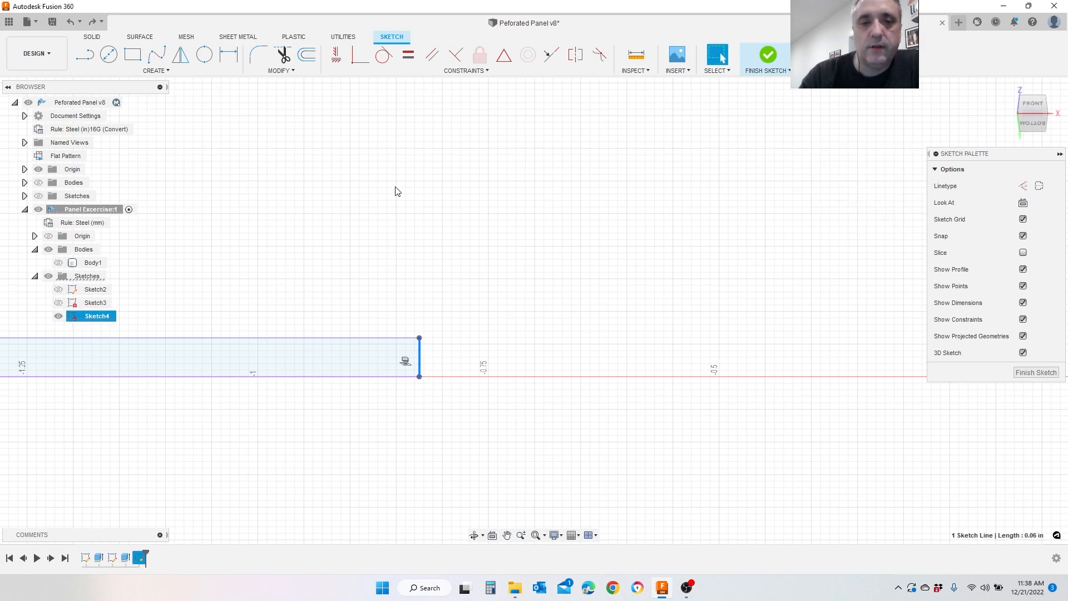
click(306, 54)
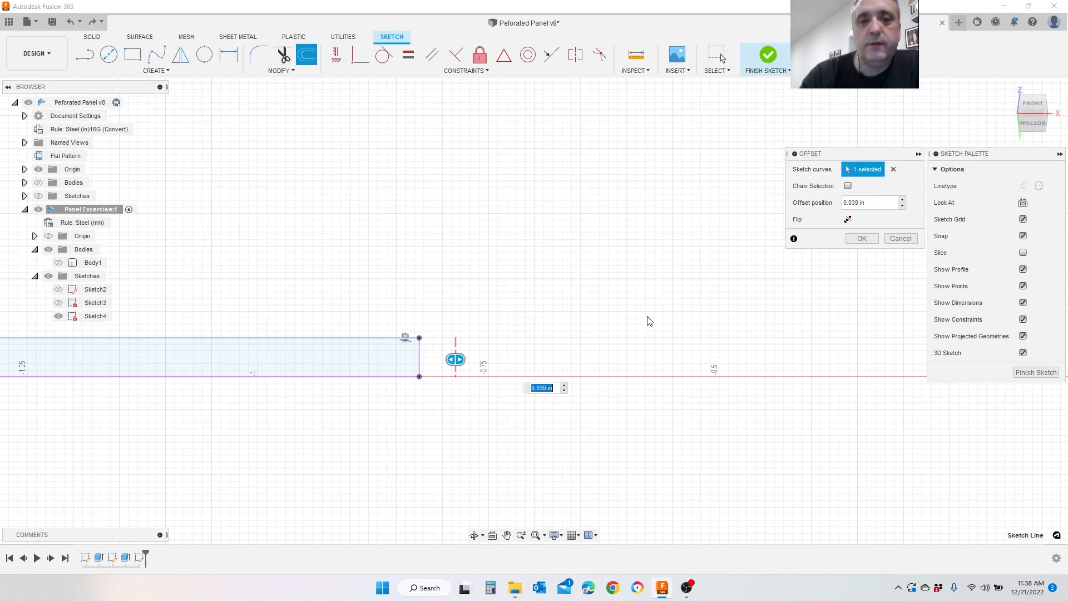
text(F)
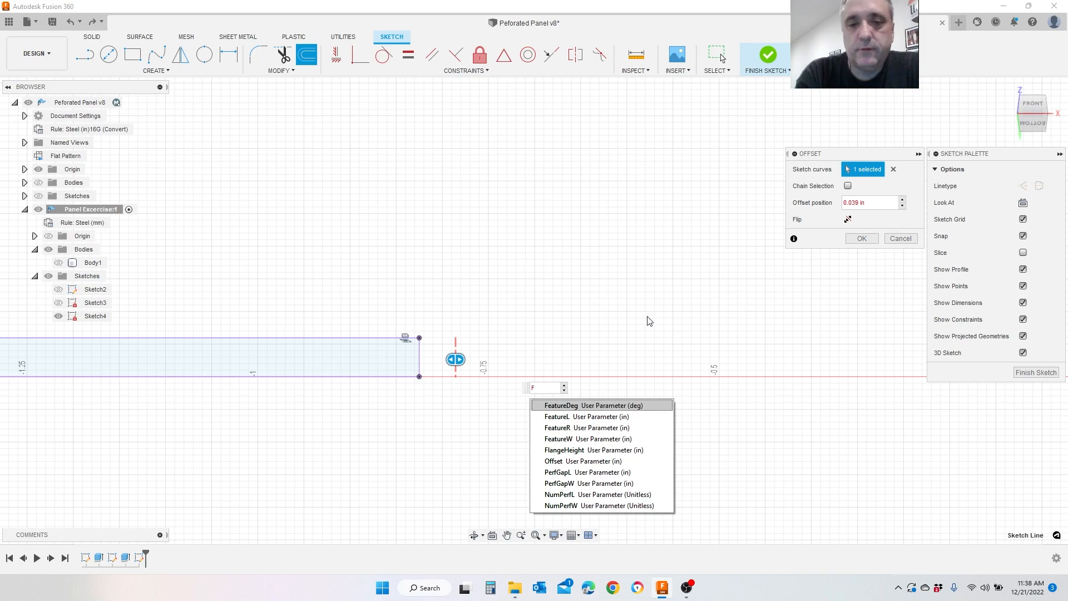
text(eature)
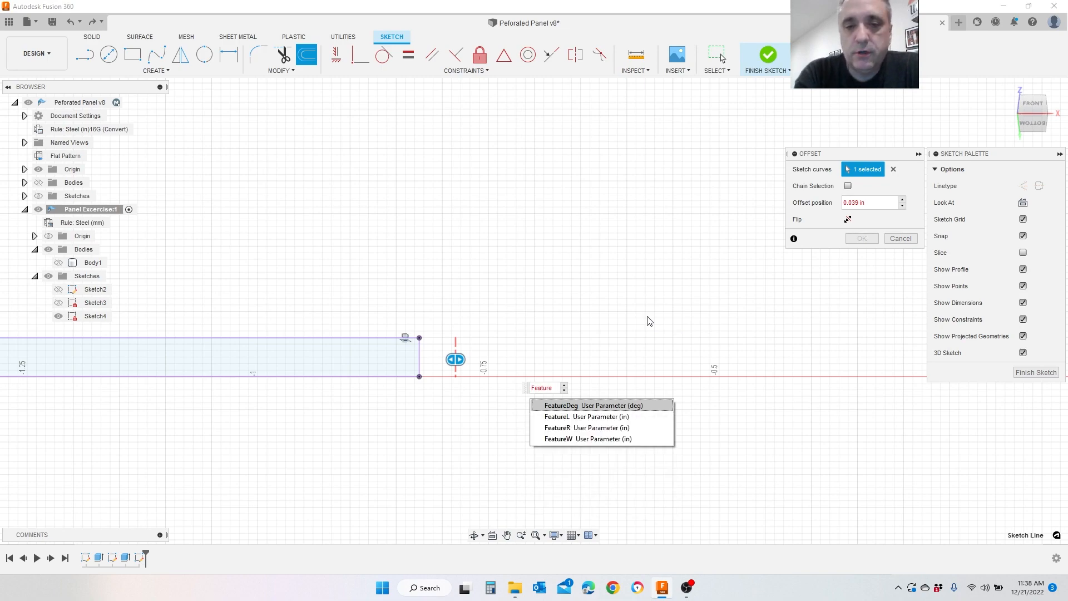
text(W/w)
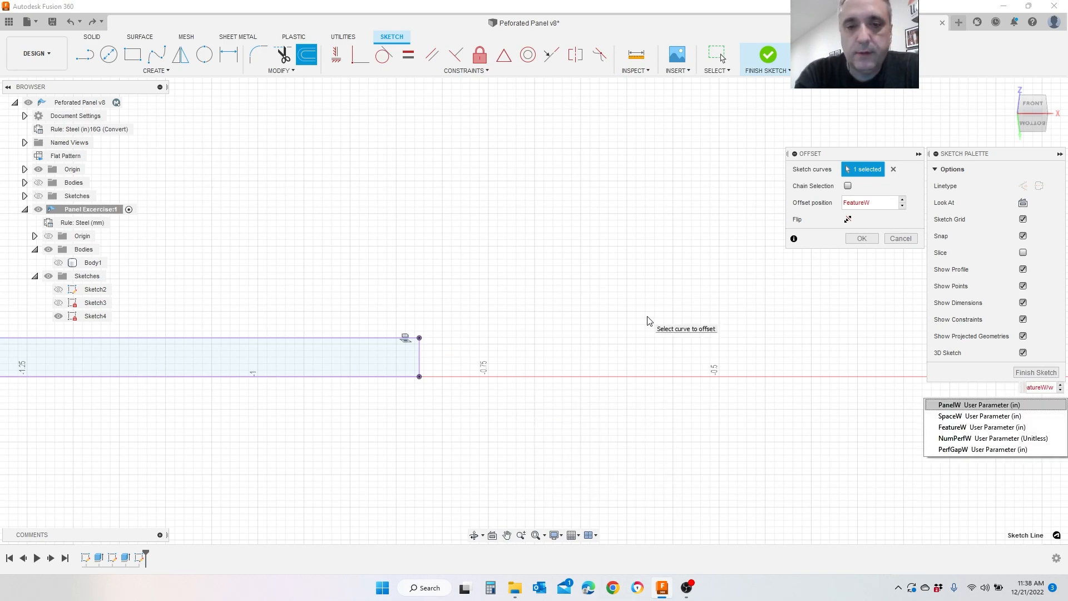
key(BackSpace)
key(BackSpace)
key(BackSpace)
key(BackSpace)
key(BackSpace)
key(BackSpace)
key(BackSpace)
text(Feat)
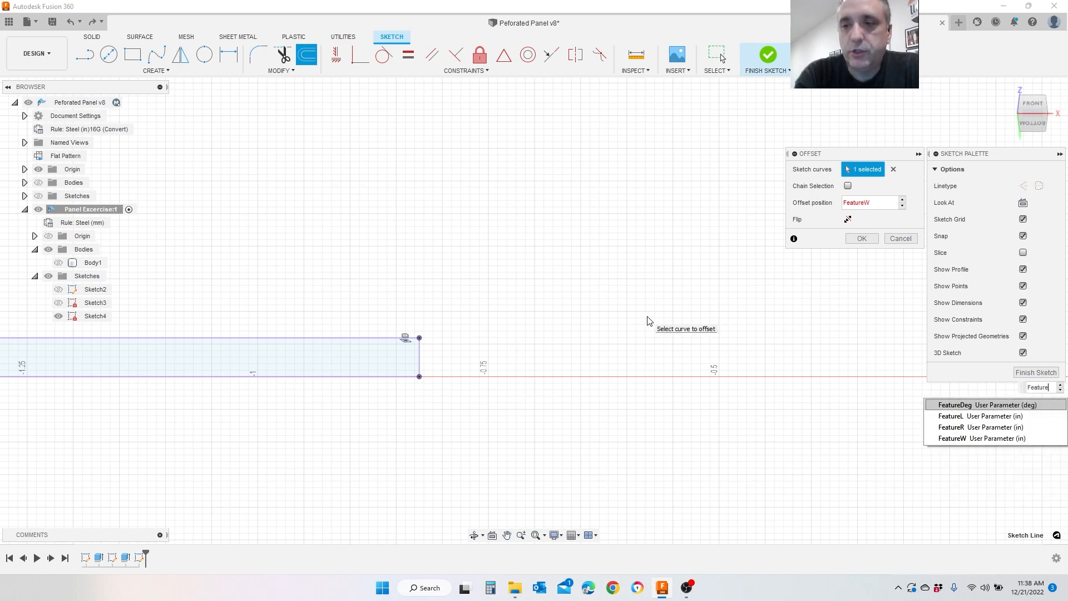
text(ure)
click(974, 439)
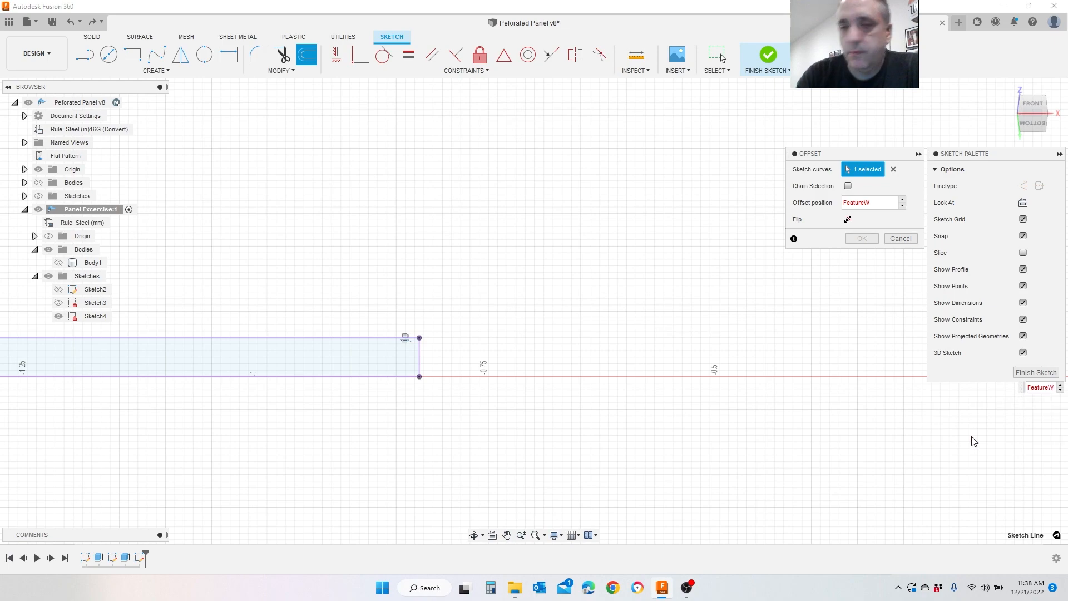
key(Return)
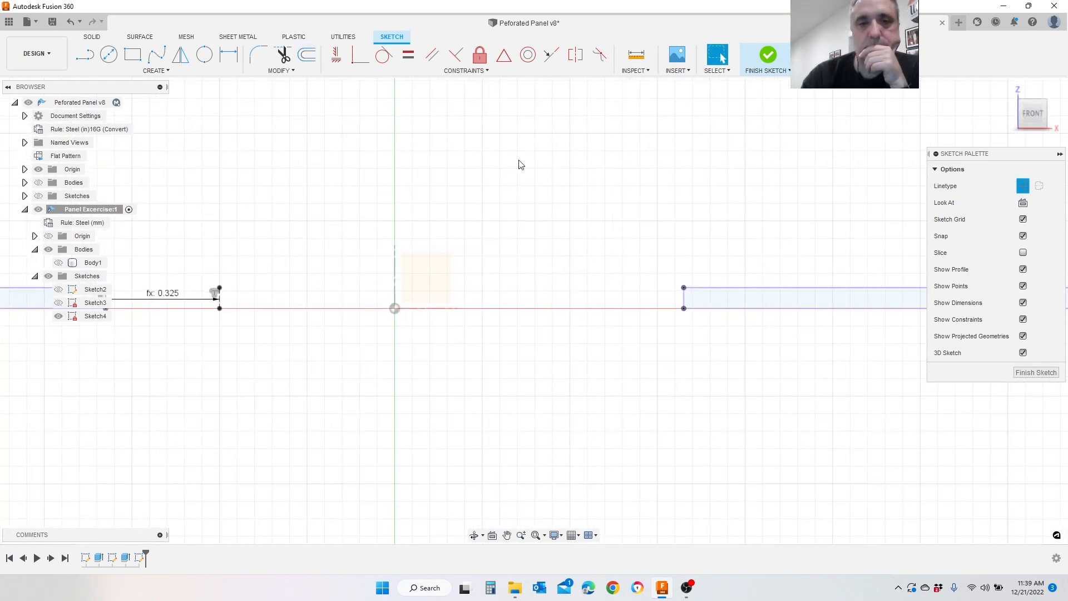
Step: Offset the vertical end line of the right section inward toward the origin by FeatureW/2
scroll(295, 99, down, 1)
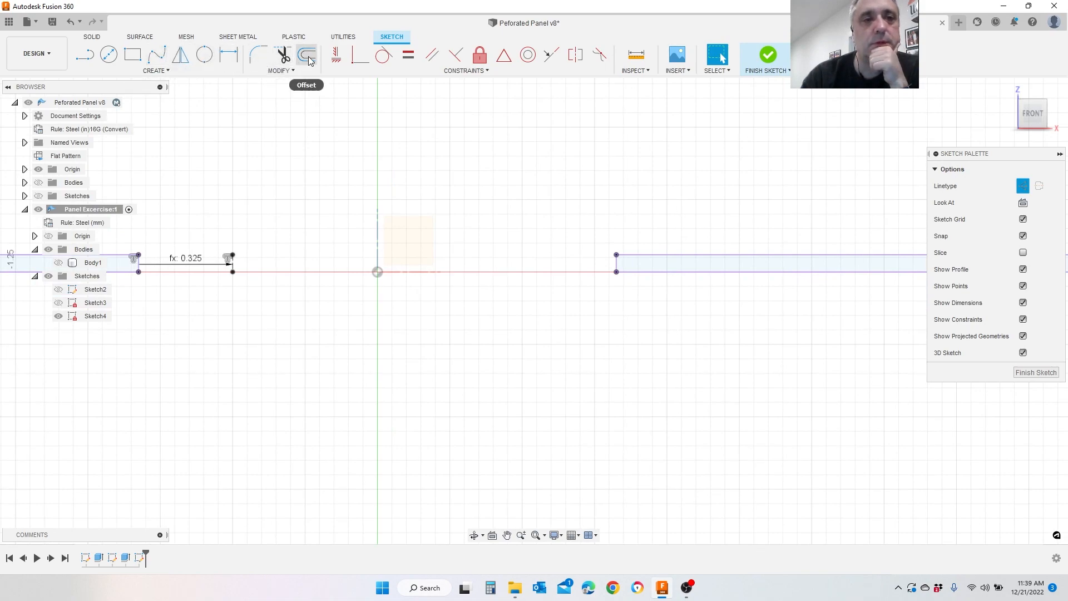
scroll(622, 261, up, 2)
scroll(627, 278, down, 2)
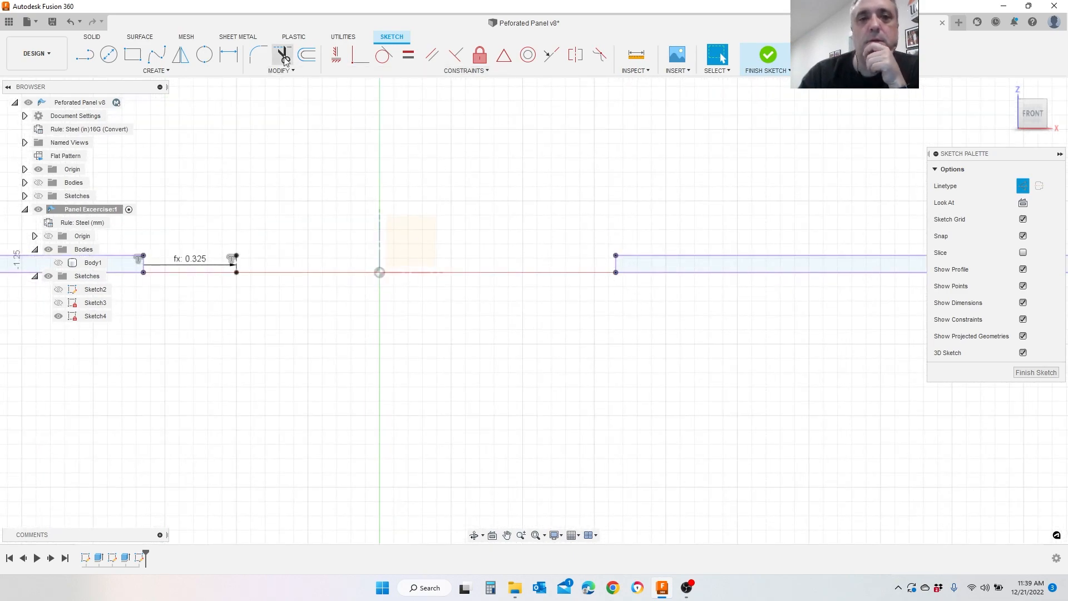
click(311, 54)
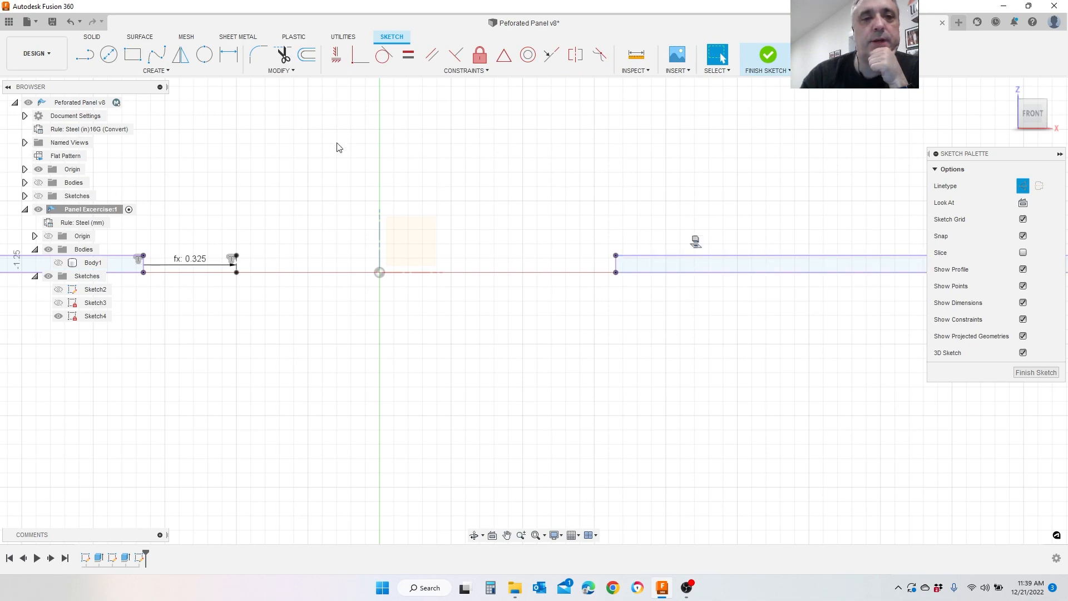
scroll(624, 260, up, 2)
click(609, 277)
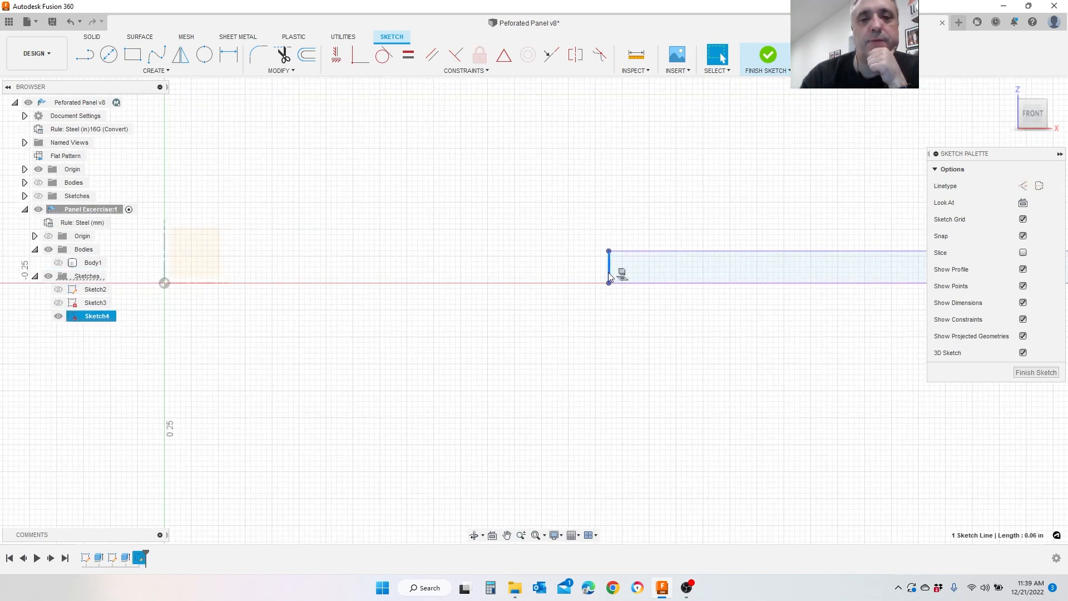
click(306, 54)
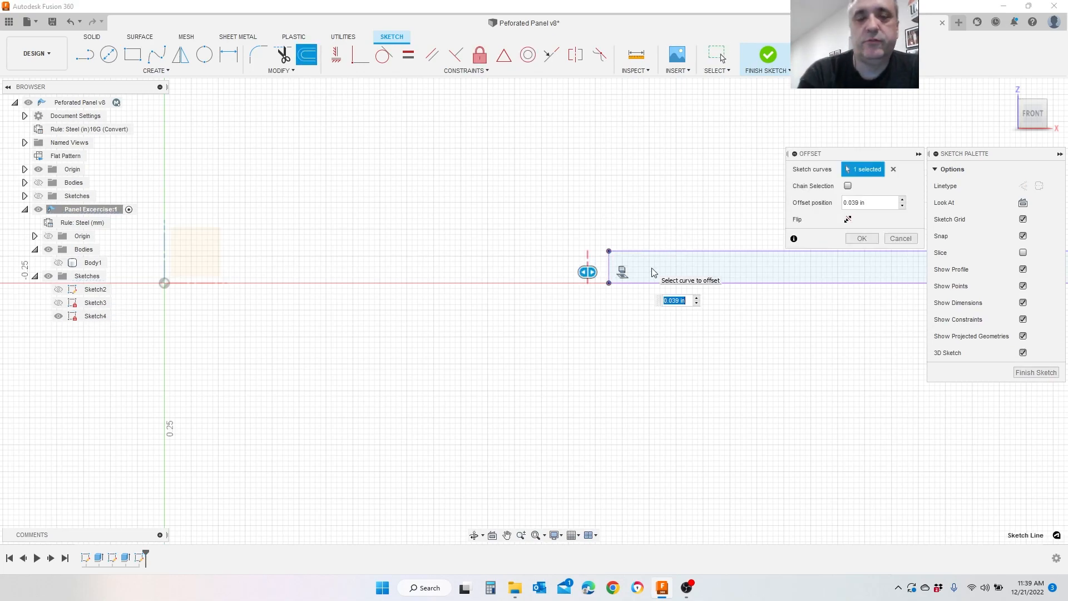
text(FeatureW/2)
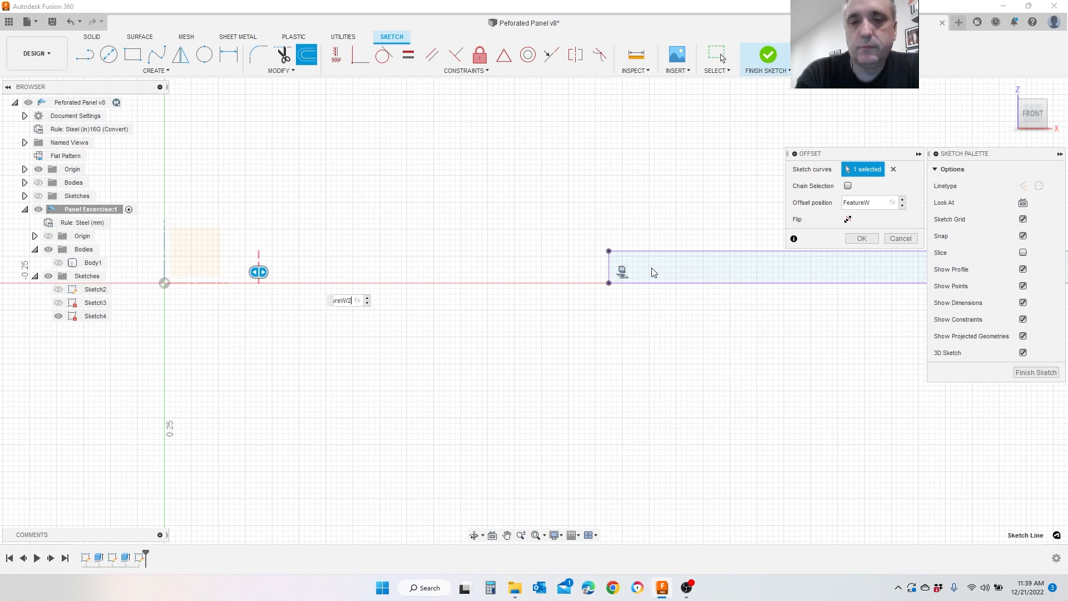
key(Return)
Step: Draw a circle with diameter FeatureR passing through the upper corner of the left section's slot end, above the panel
click(290, 332)
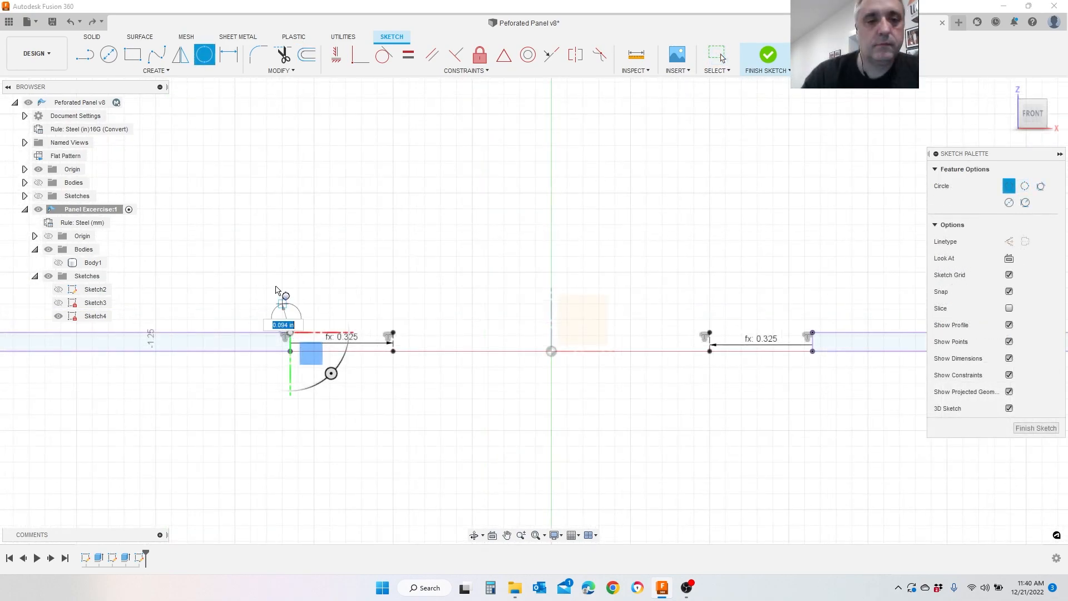
text(F)
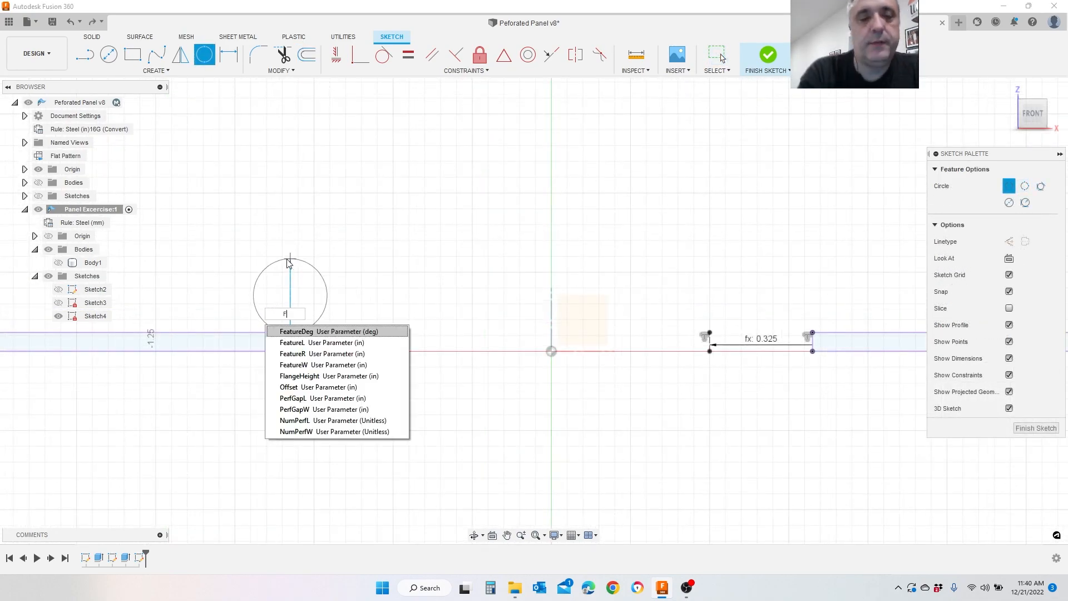
text(eatureR)
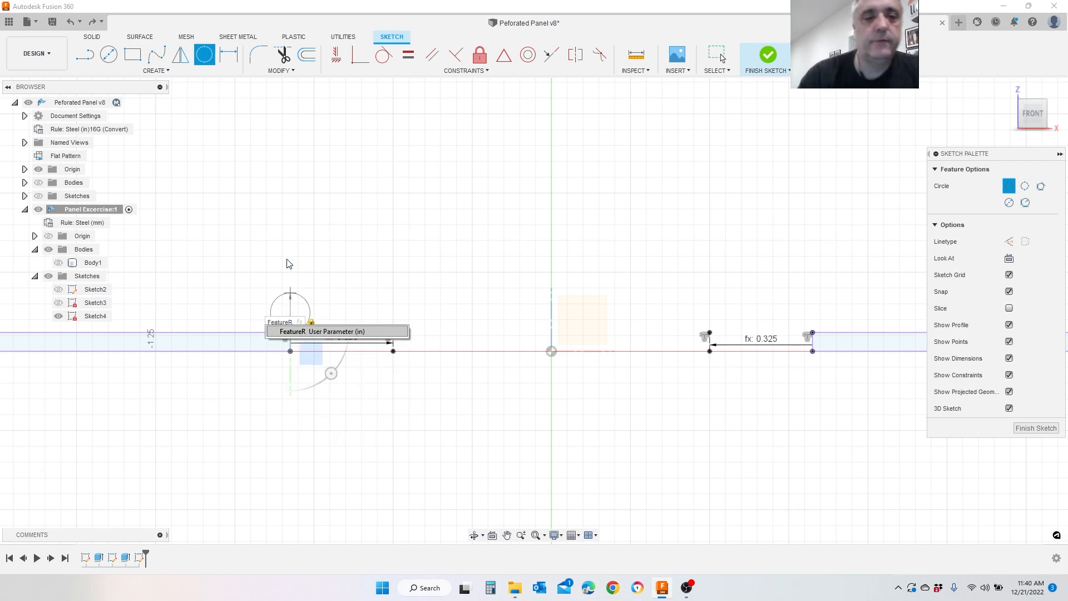
click(342, 335)
key(Return)
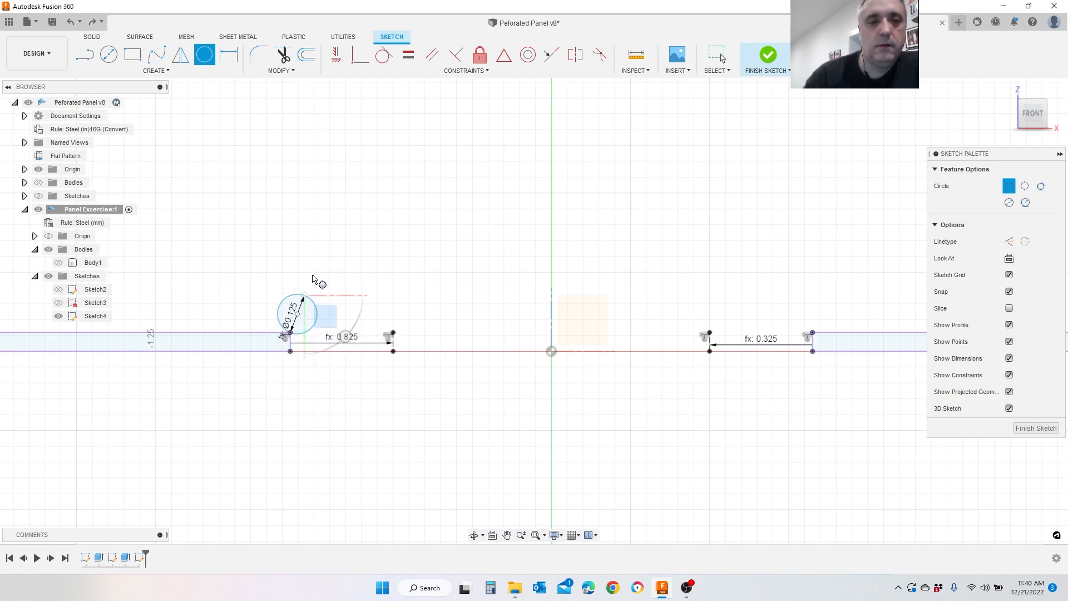
key(Escape)
Step: Make the circle tangent to the top edge of the left section
scroll(343, 306, up, 4)
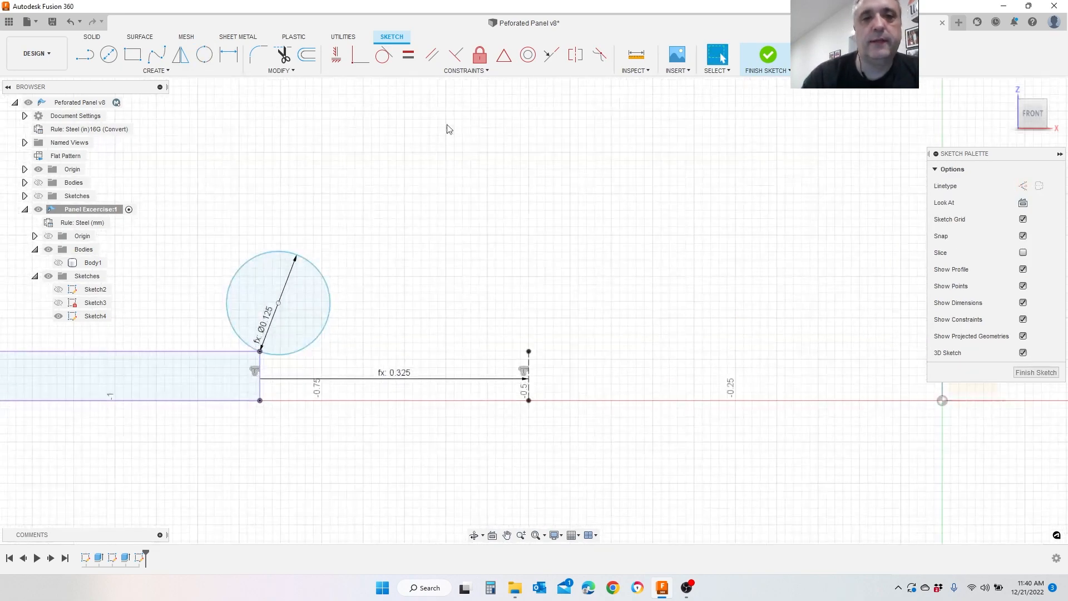
click(383, 54)
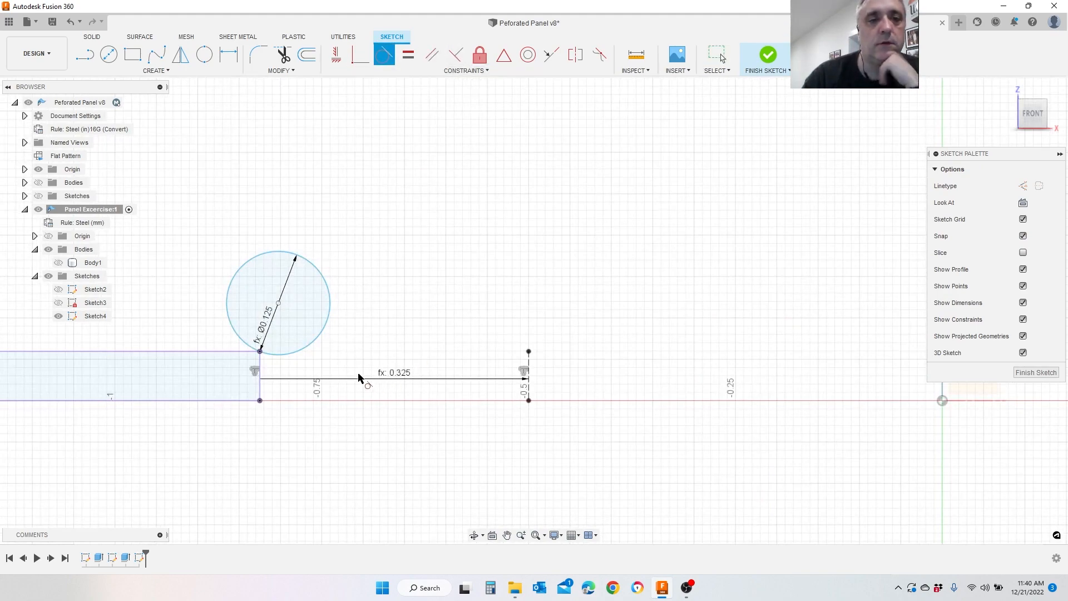
click(320, 346)
click(221, 352)
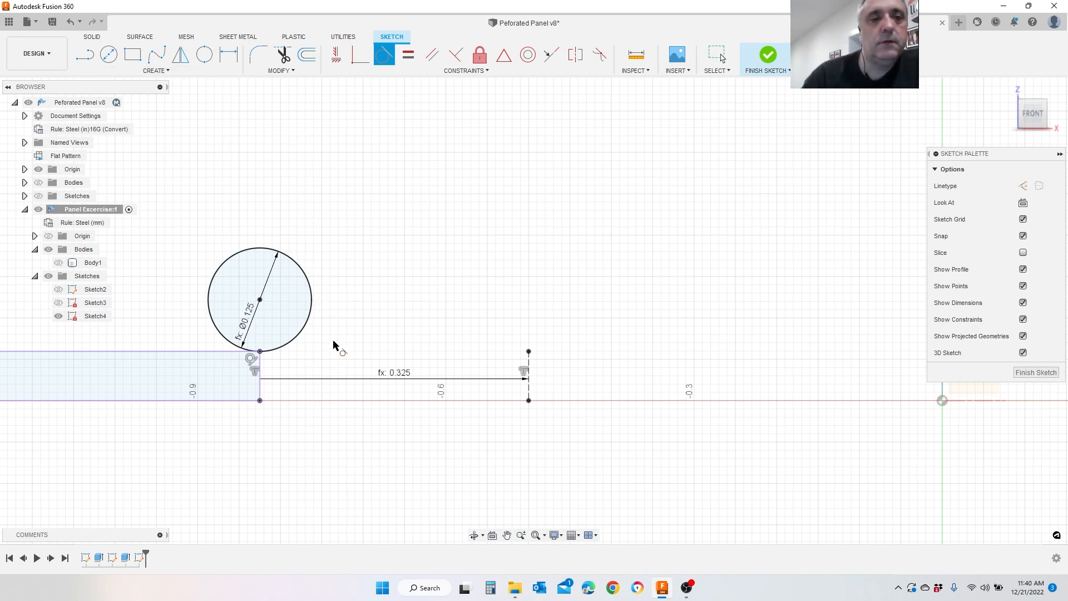
Step: Offset the circle outward by the Thick16 parameter to form the outer bend circle
click(306, 324)
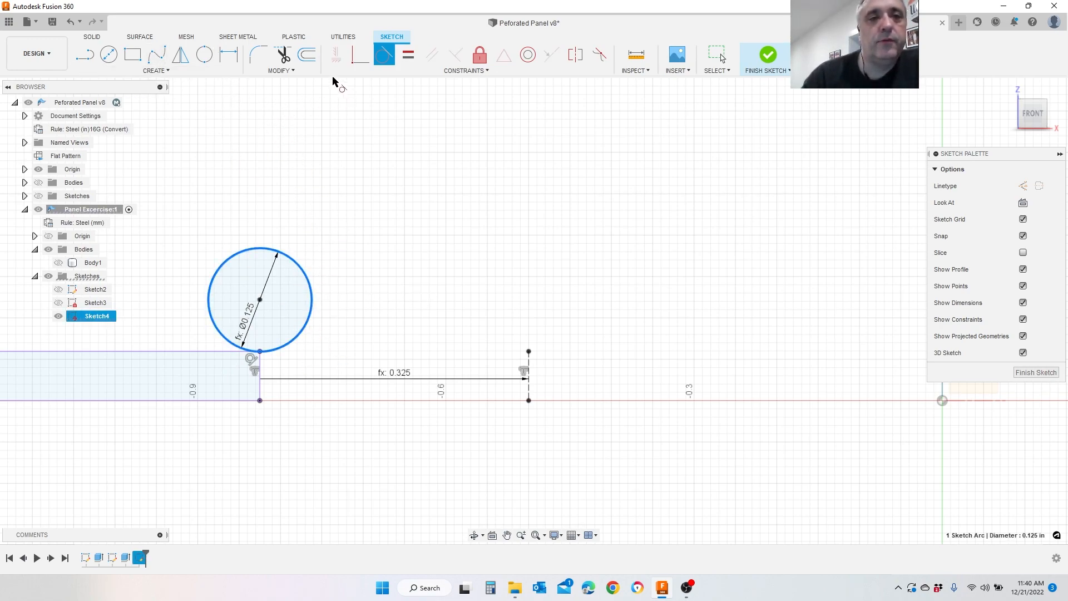
click(306, 55)
click(304, 326)
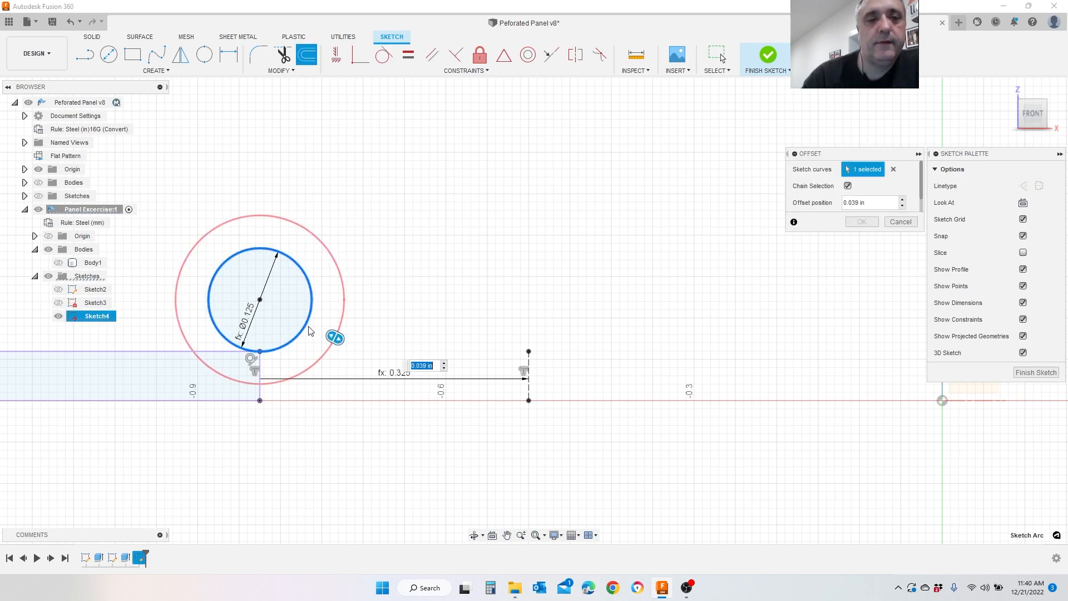
drag(336, 339, 352, 346)
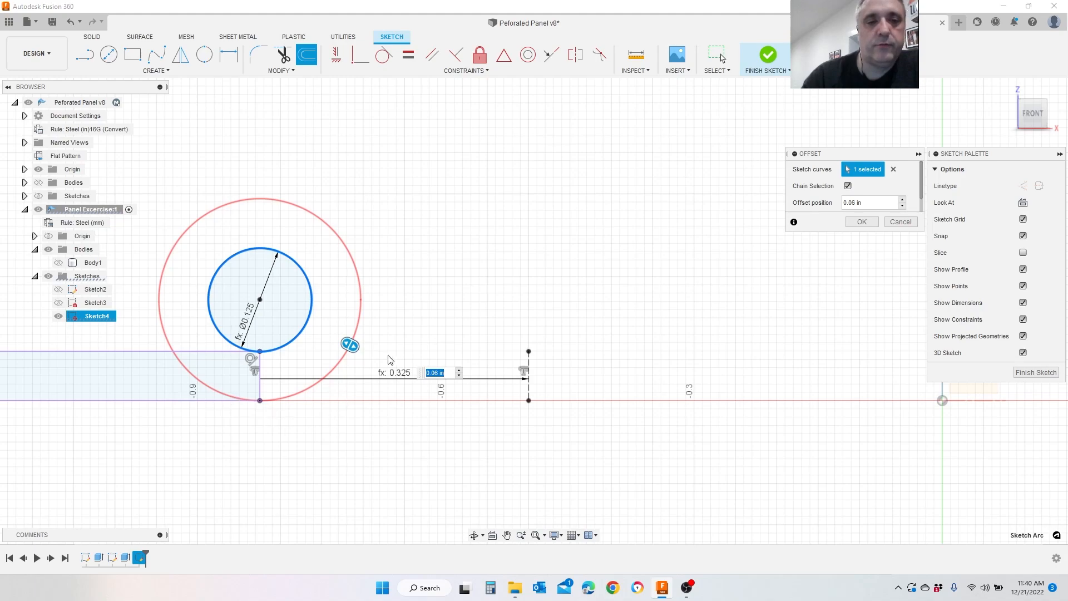
text(Thcik)
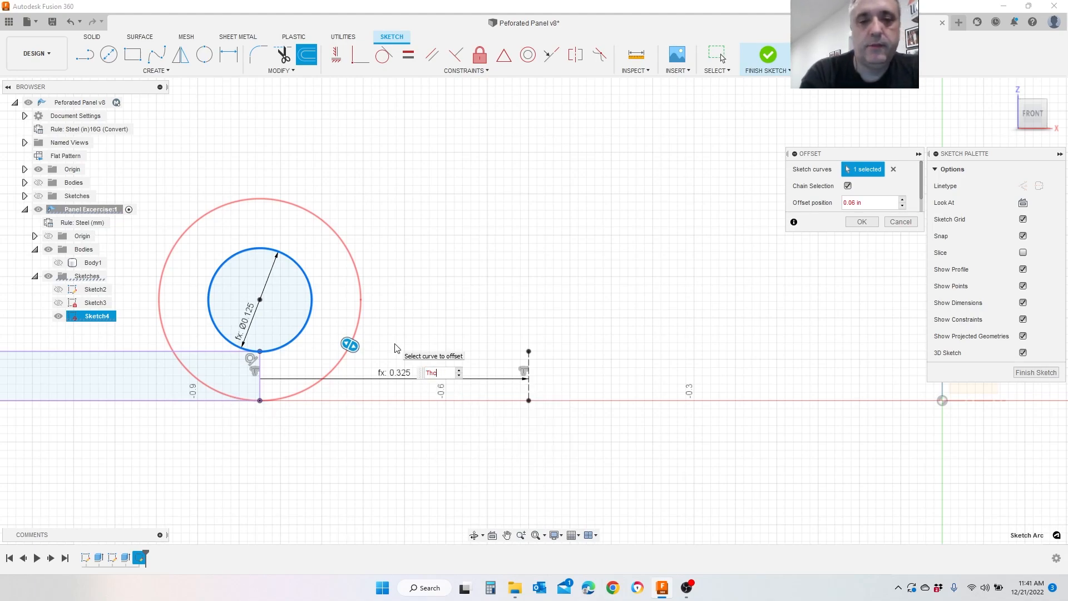
key(BackSpace)
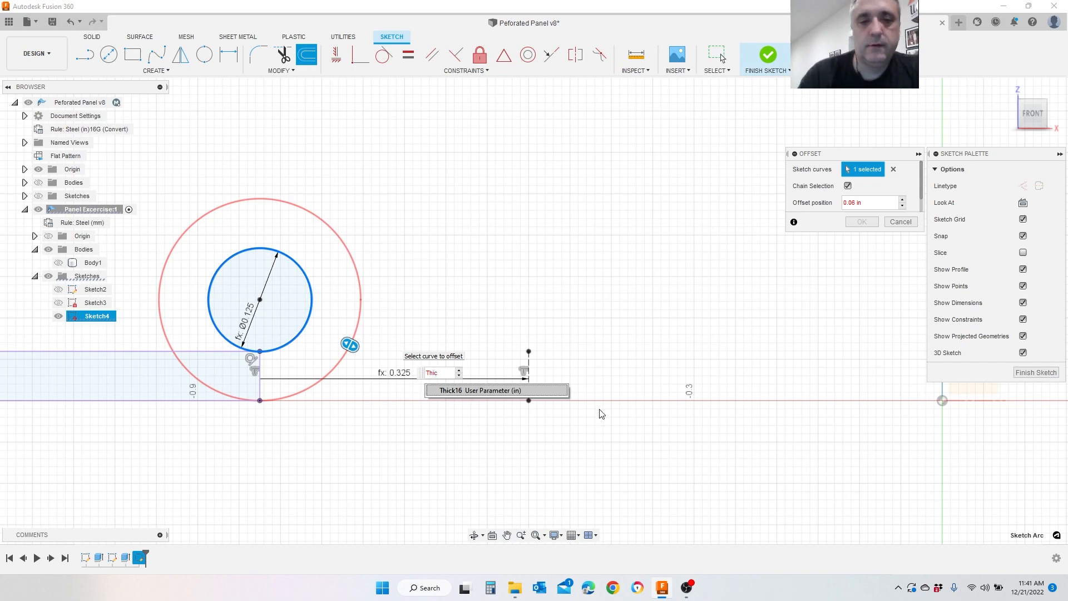
click(453, 392)
key(Return)
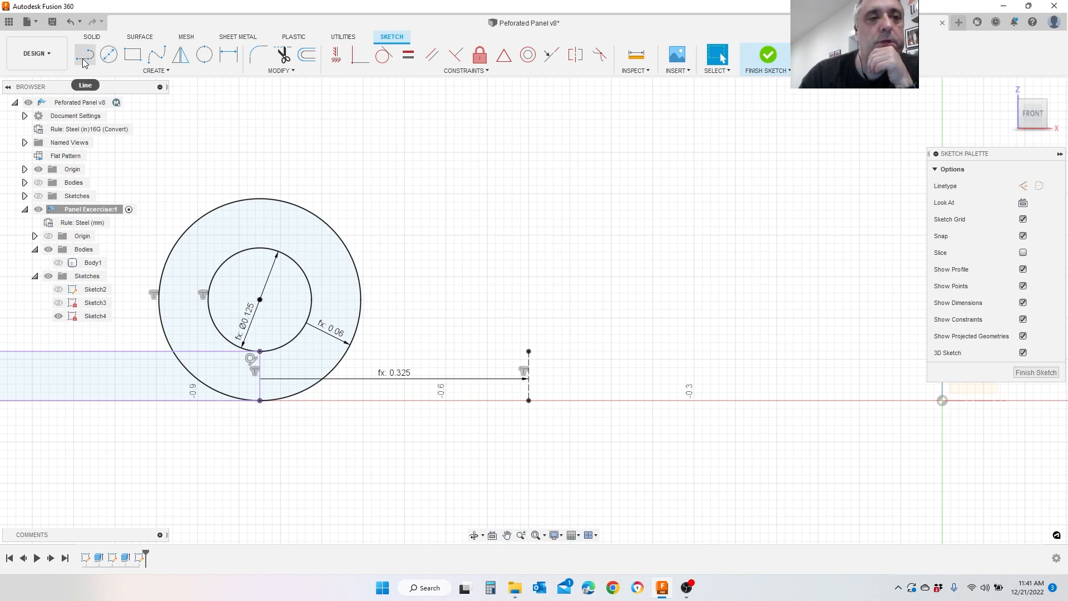
Step: Draw a line from the center of the bend circles down toward the slot's middle, ending on the outer circle
key(l)
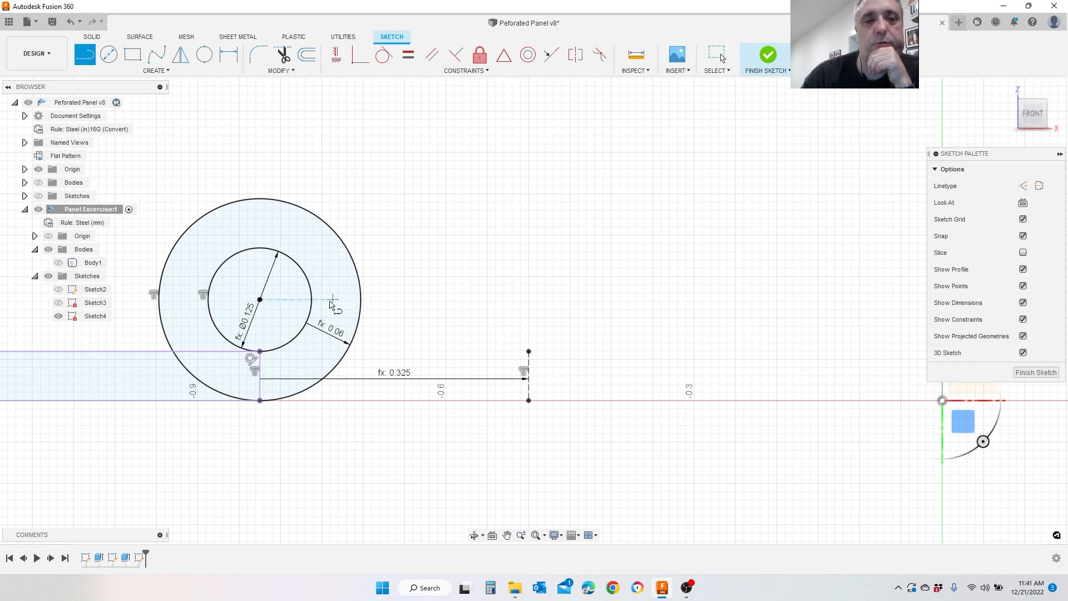
click(260, 300)
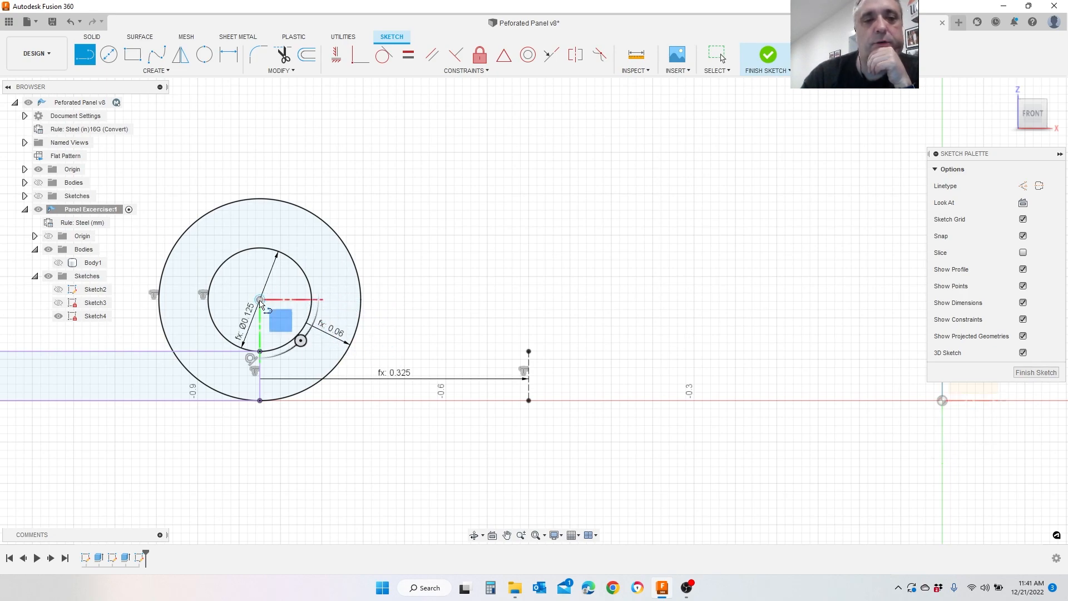
click(346, 354)
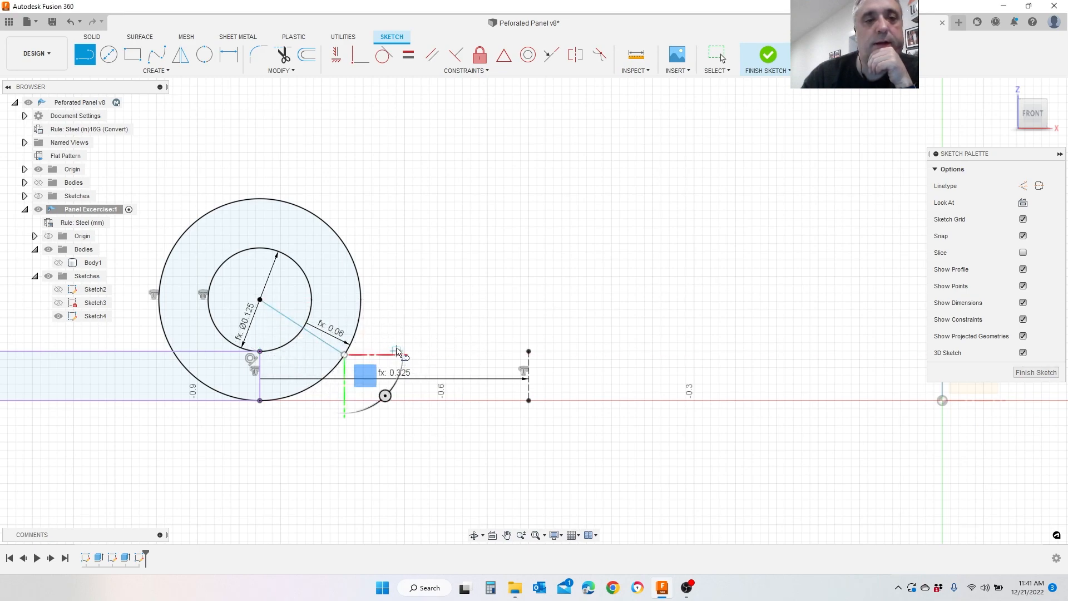
key(Escape)
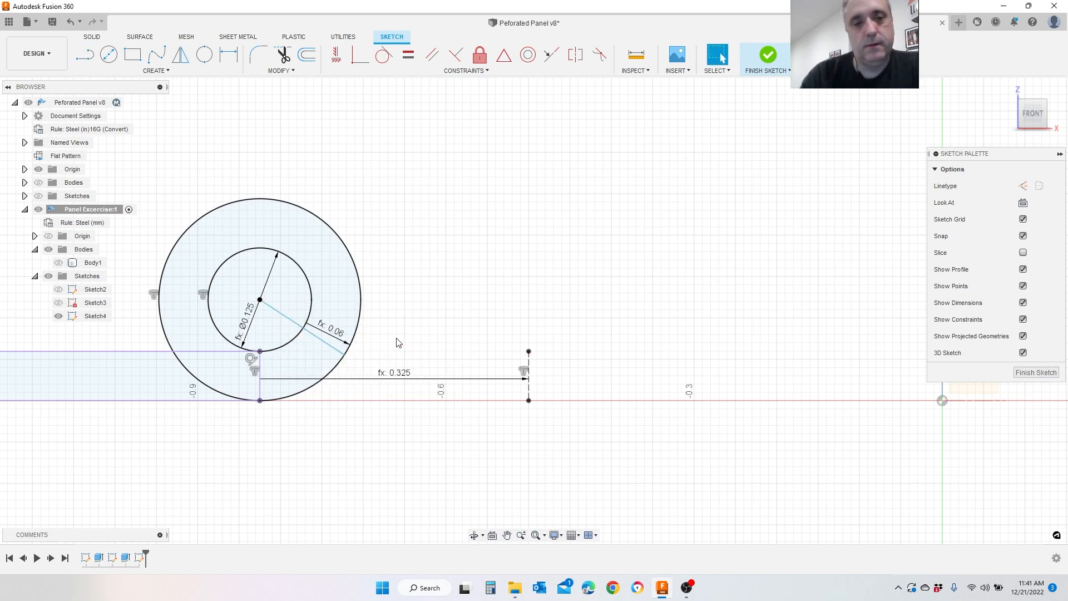
Step: Dimension the angle between the new radial line and the horizontal axis using the FeatureDeg parameter
click(231, 64)
click(329, 343)
scroll(391, 415, down, 2)
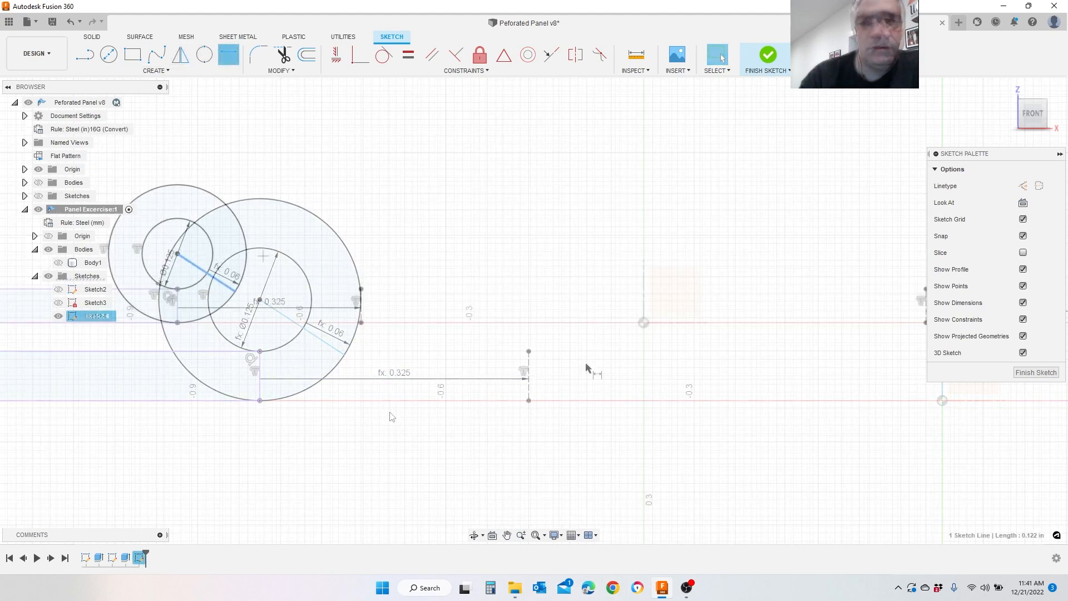
click(648, 320)
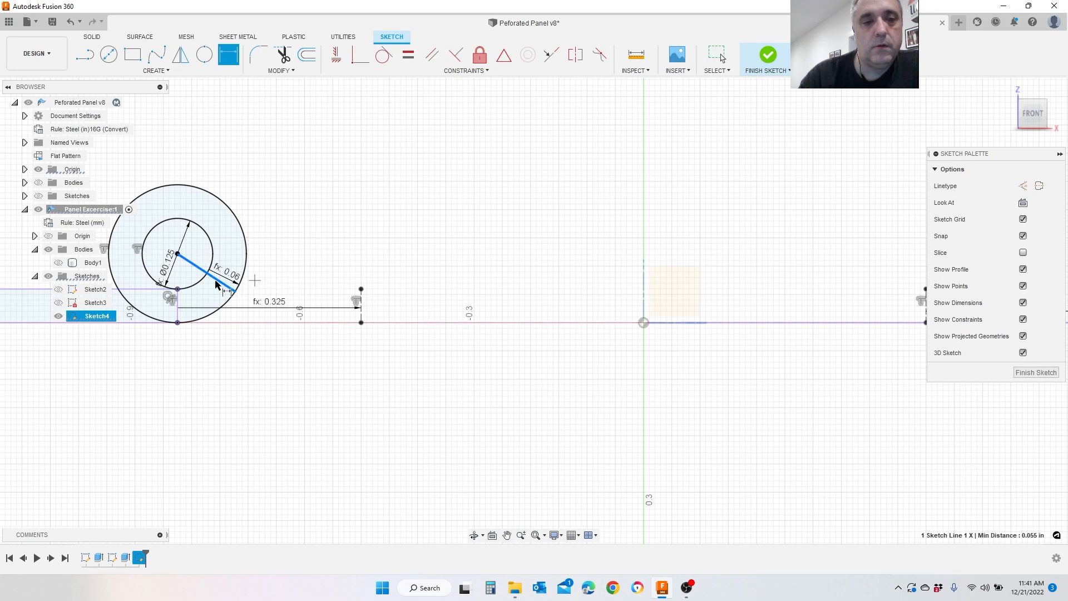
scroll(195, 284, down, 3)
scroll(389, 314, down, 3)
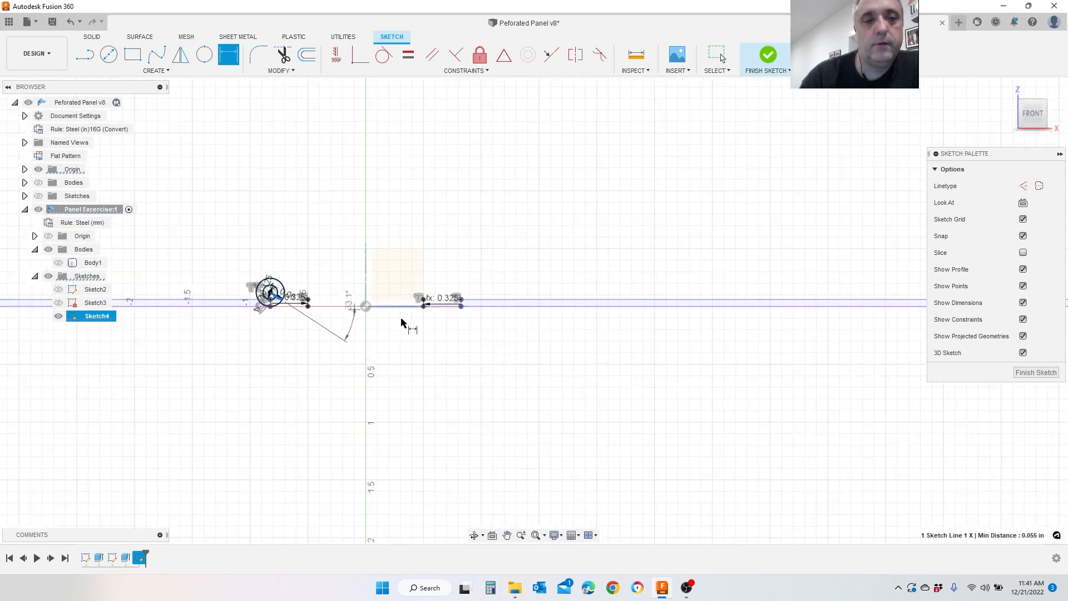
scroll(220, 277, up, 5)
click(352, 362)
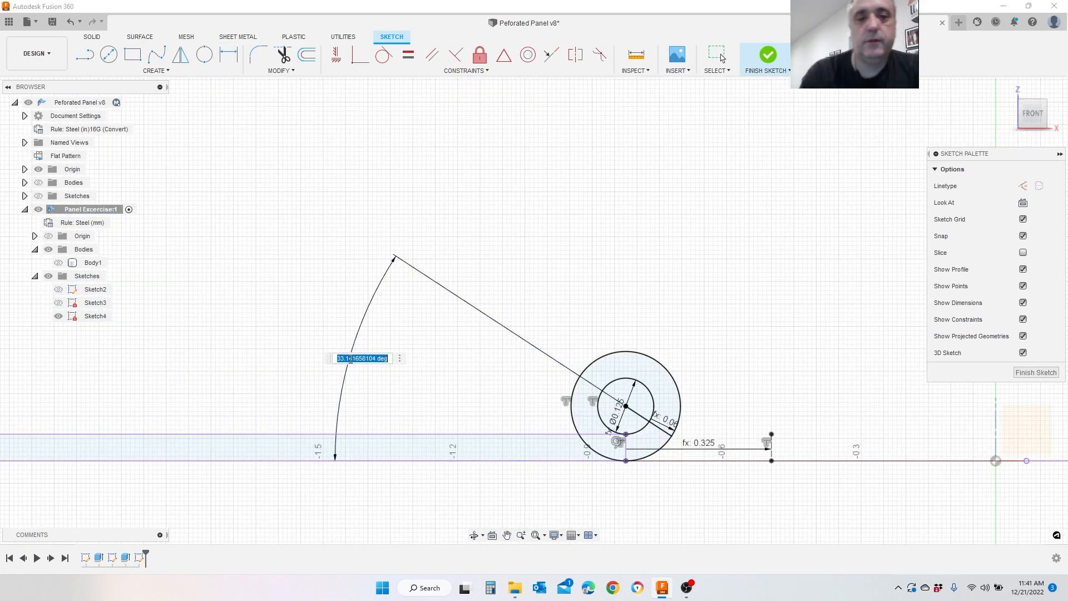
text(Feature)
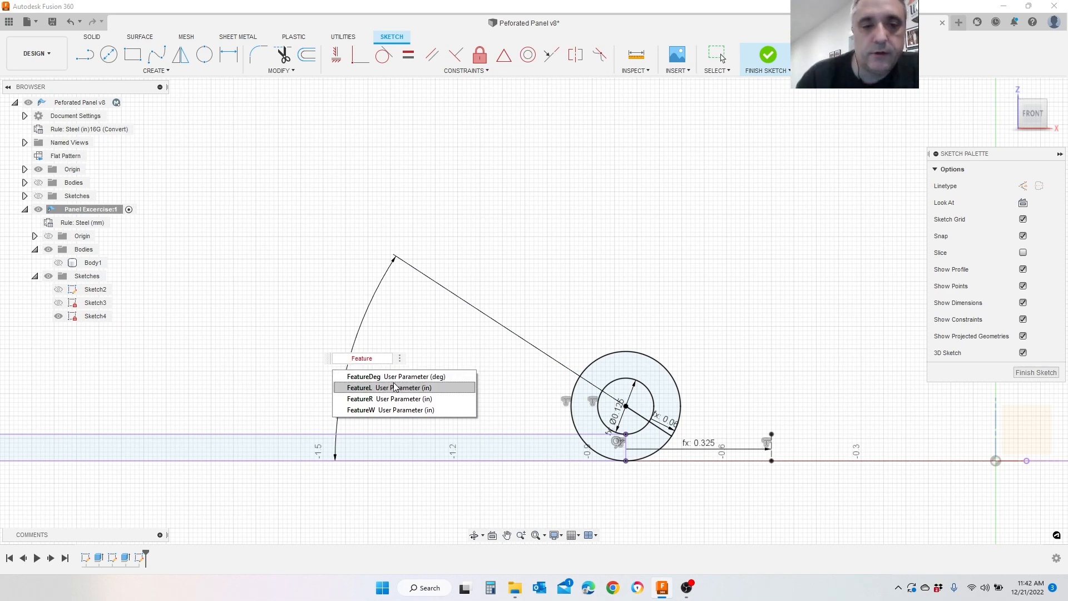
click(390, 379)
key(Return)
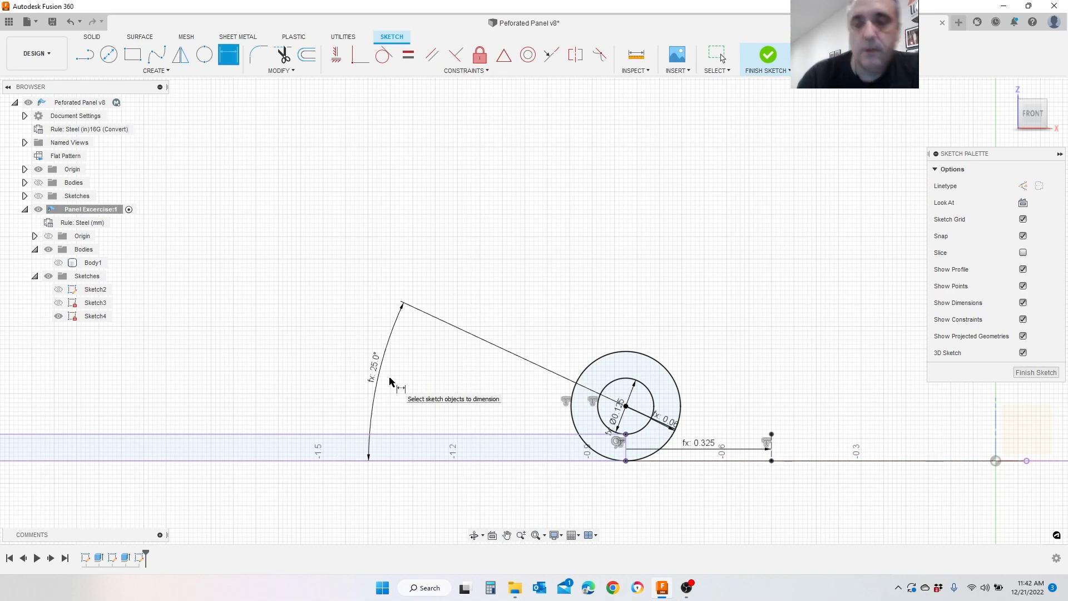
Step: Reopen Sketch4 with the bend circles for editing
scroll(617, 456, down, 2)
scroll(623, 454, up, 2)
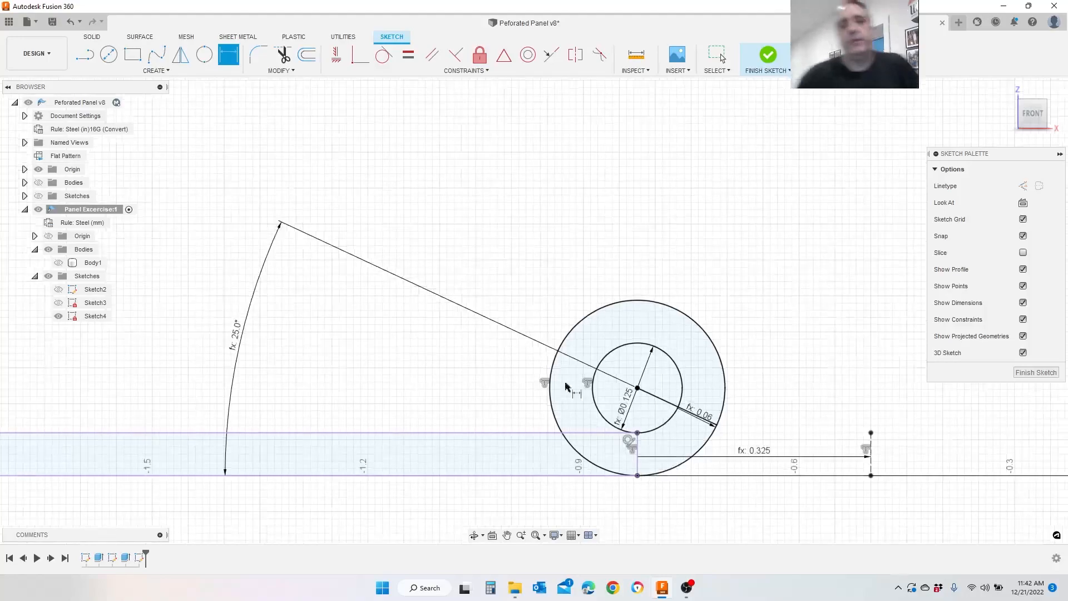
scroll(729, 419, up, 3)
scroll(823, 453, down, 2)
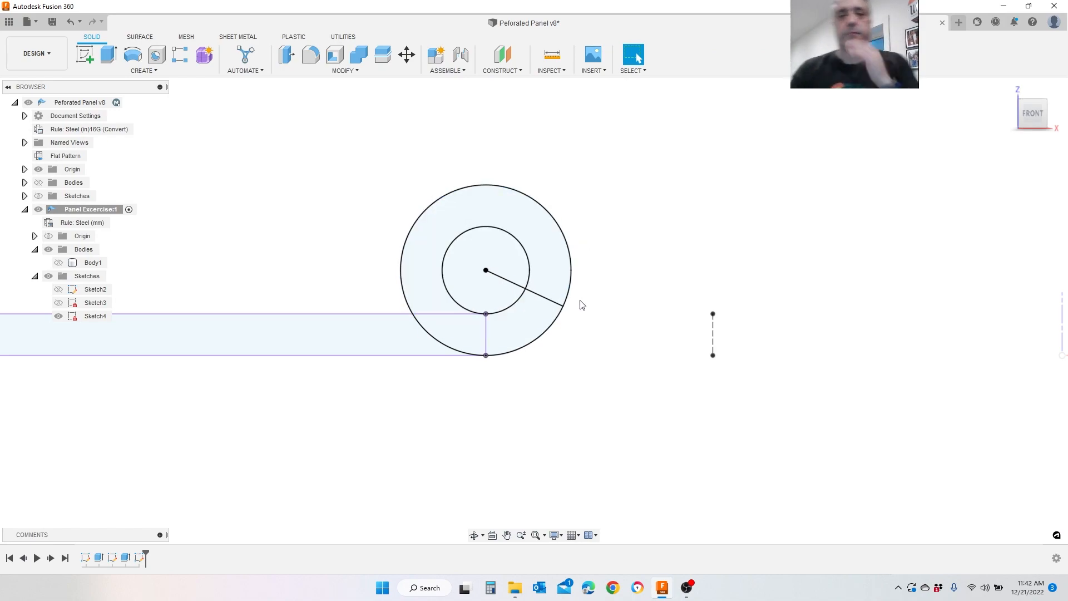
scroll(462, 260, down, 2)
scroll(613, 333, down, 2)
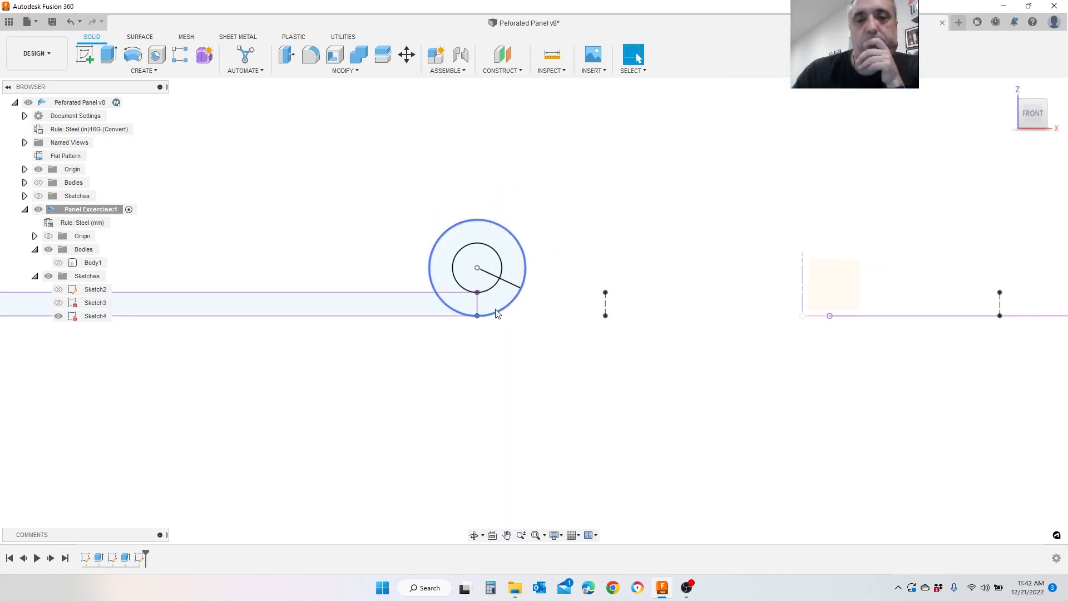
scroll(975, 258, down, 1)
scroll(1025, 219, up, 3)
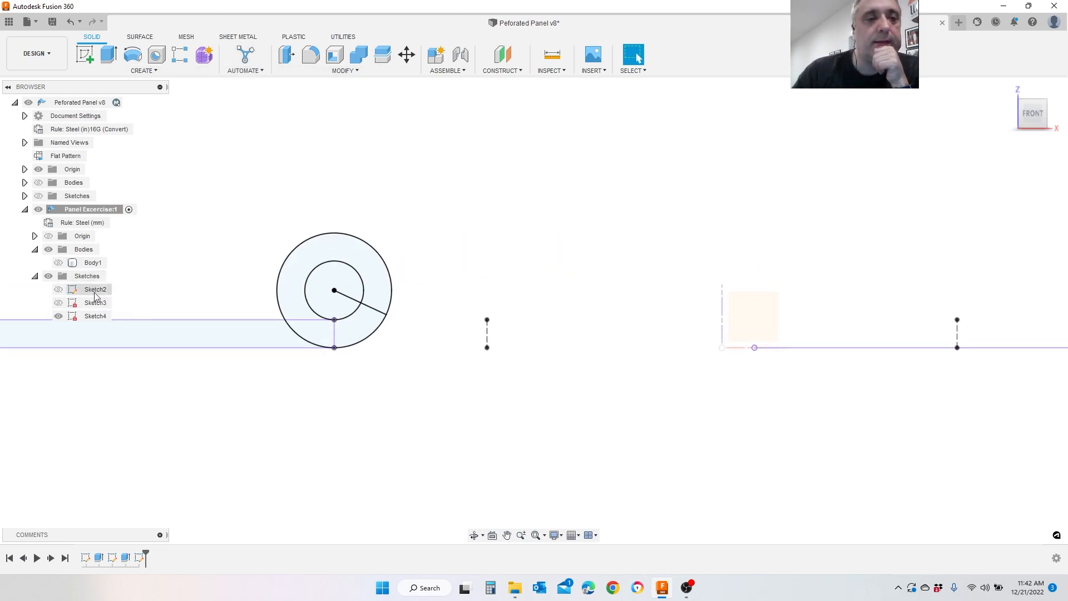
right_click(105, 318)
click(134, 356)
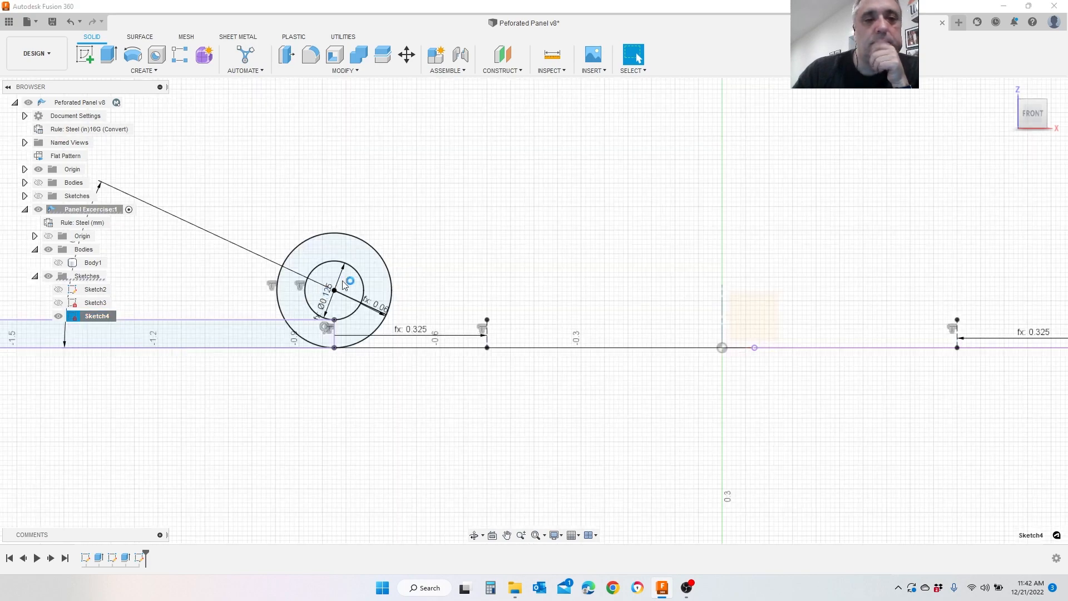
Step: Mirror both bend circles and the angled line across the vertical centerline at the origin, and finish the sketch
click(180, 54)
scroll(345, 234, up, 2)
click(336, 243)
click(370, 212)
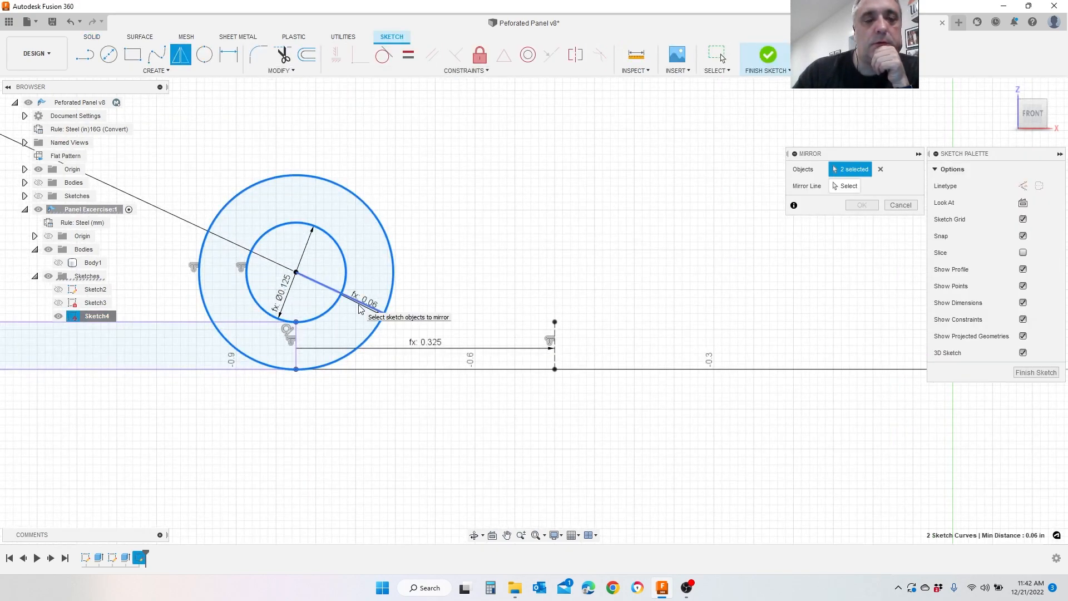
click(356, 299)
scroll(356, 294, down, 3)
click(846, 188)
click(693, 294)
scroll(556, 289, down, 3)
click(866, 207)
scroll(668, 167, down, 1)
scroll(734, 144, up, 2)
click(768, 55)
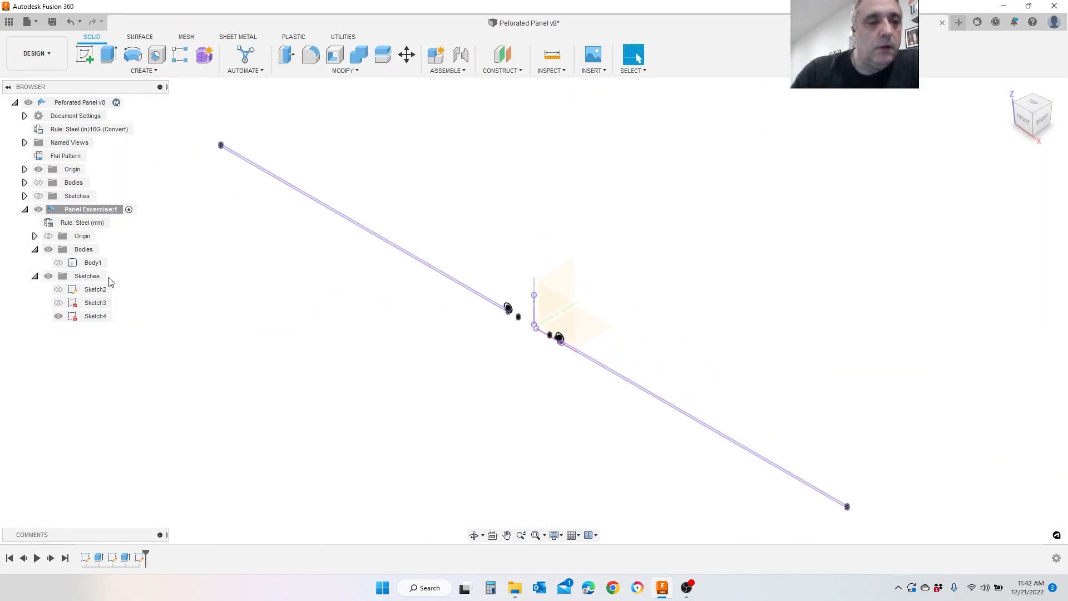
Step: Show the panel body, Body1, together with the sketch around the center slot
click(58, 263)
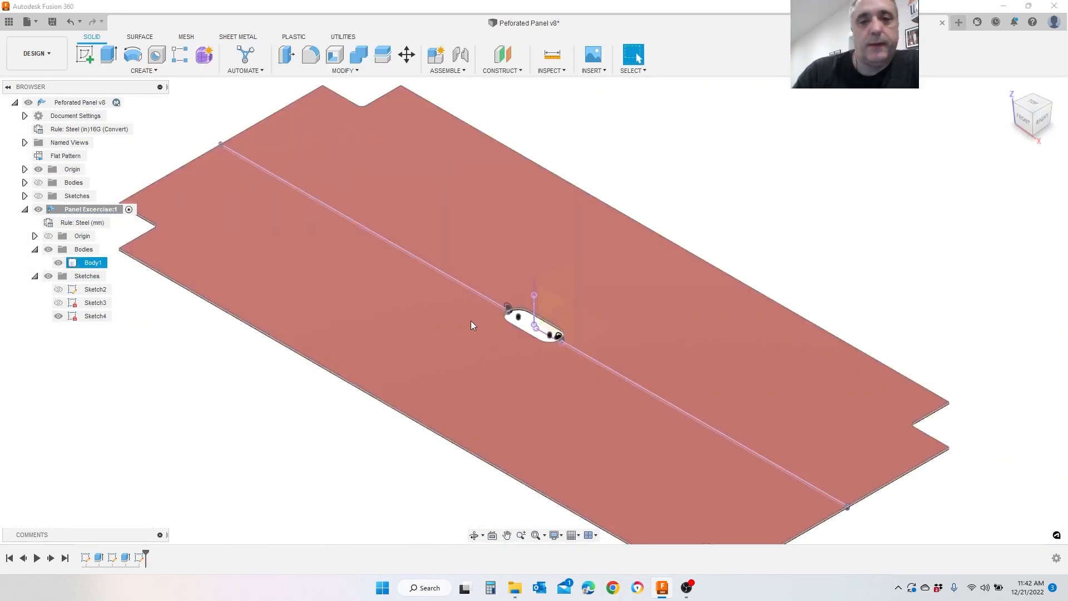
scroll(464, 322, up, 4)
scroll(579, 329, up, 5)
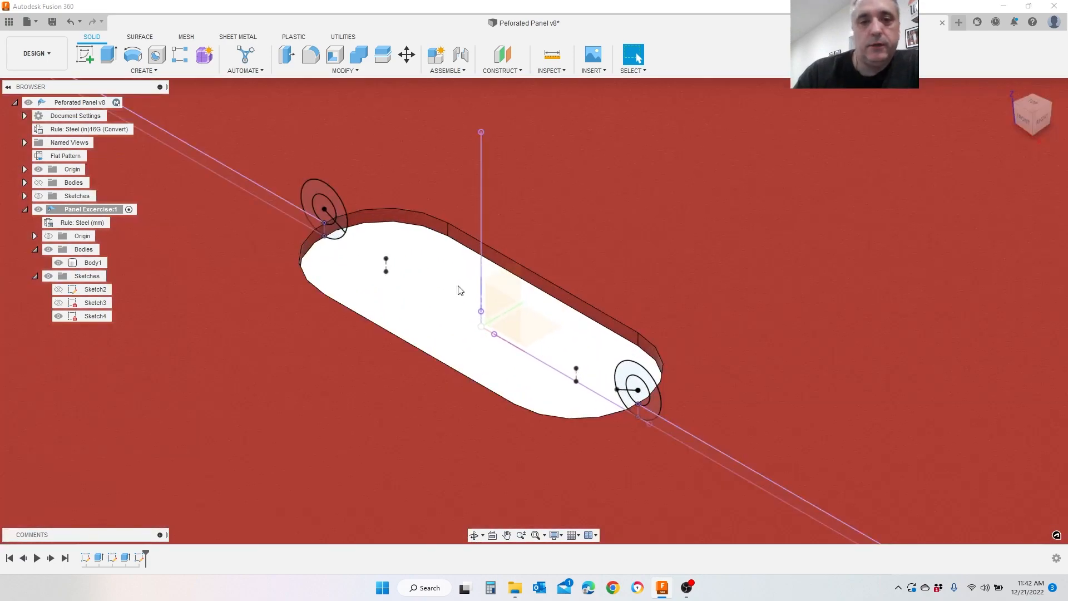
key(Escape)
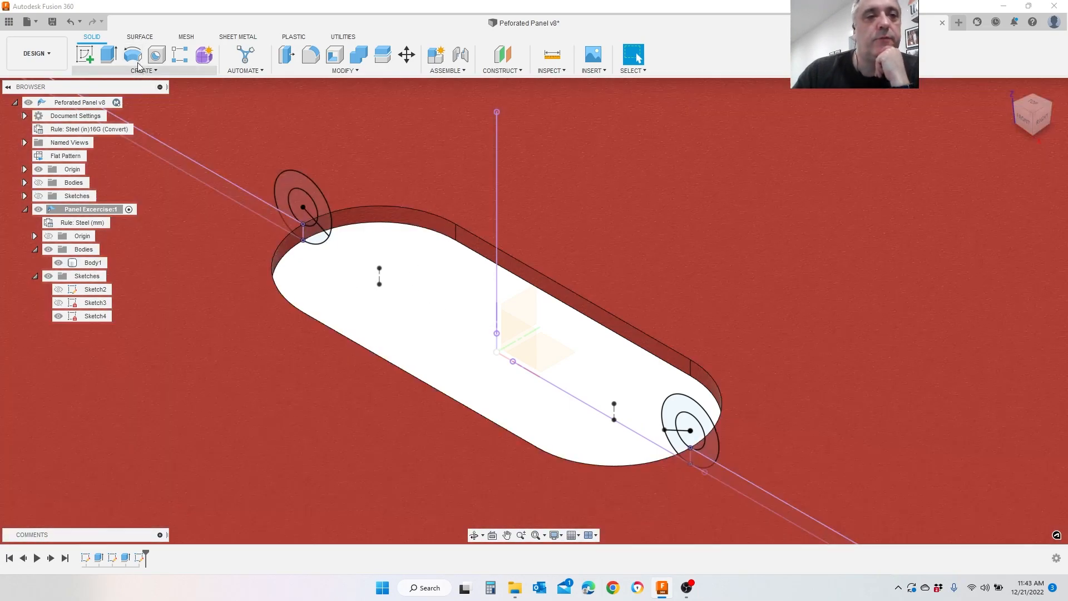
Step: Revolve the left bend profile about the left vertical construction line, symmetric at 90 degrees, joined to the panel body
click(134, 57)
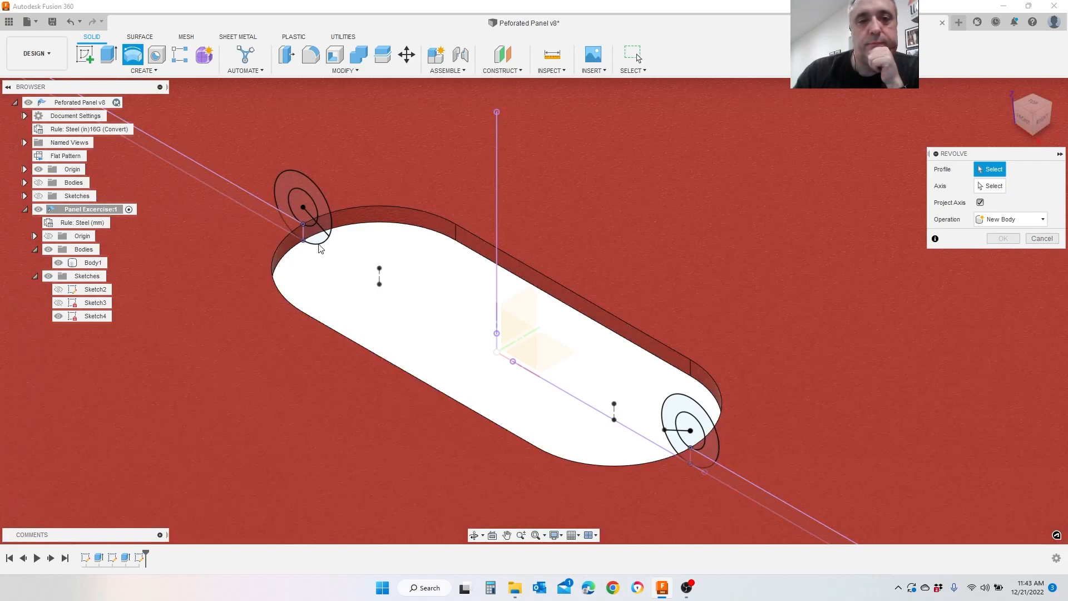
click(315, 243)
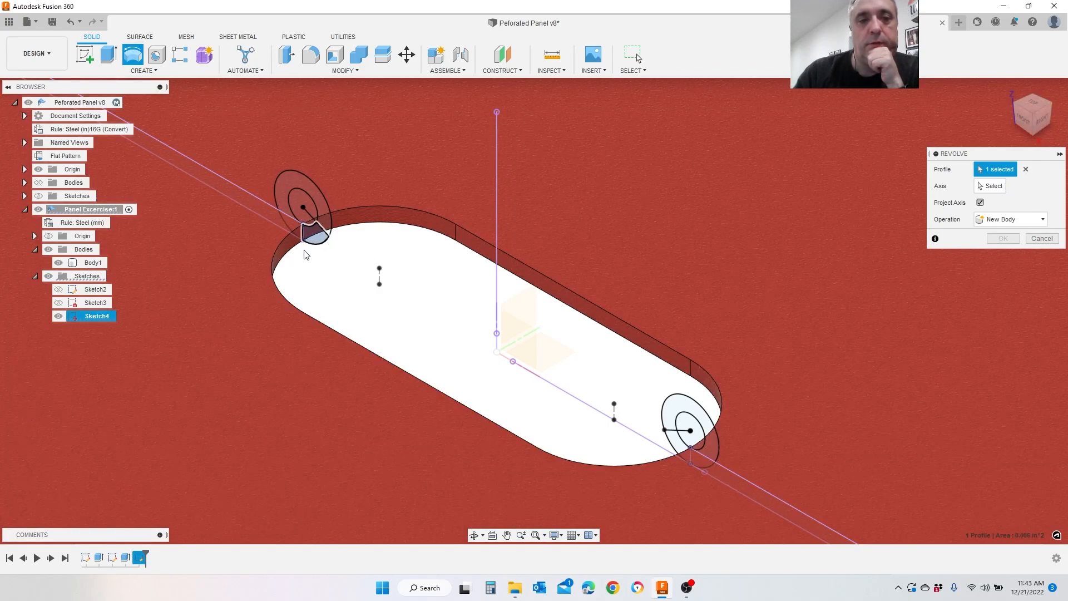
click(990, 187)
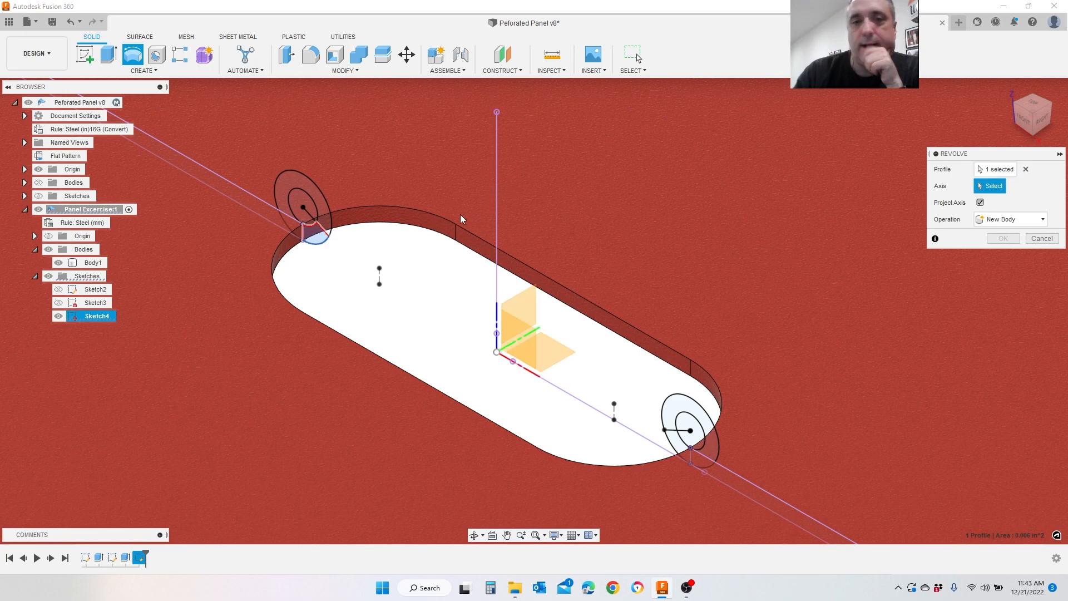
click(380, 281)
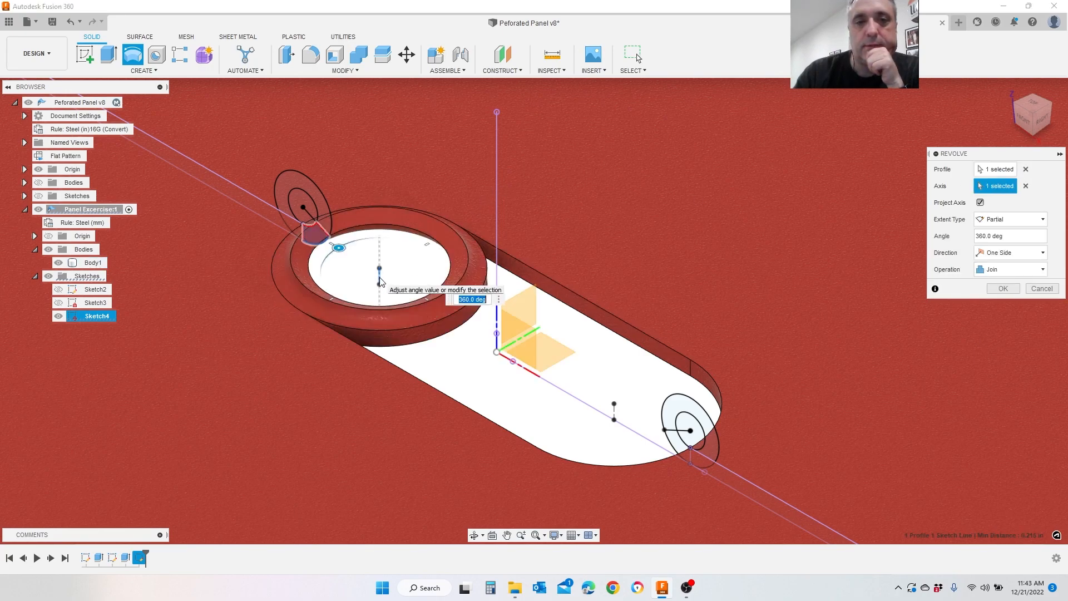
click(1024, 239)
click(1036, 253)
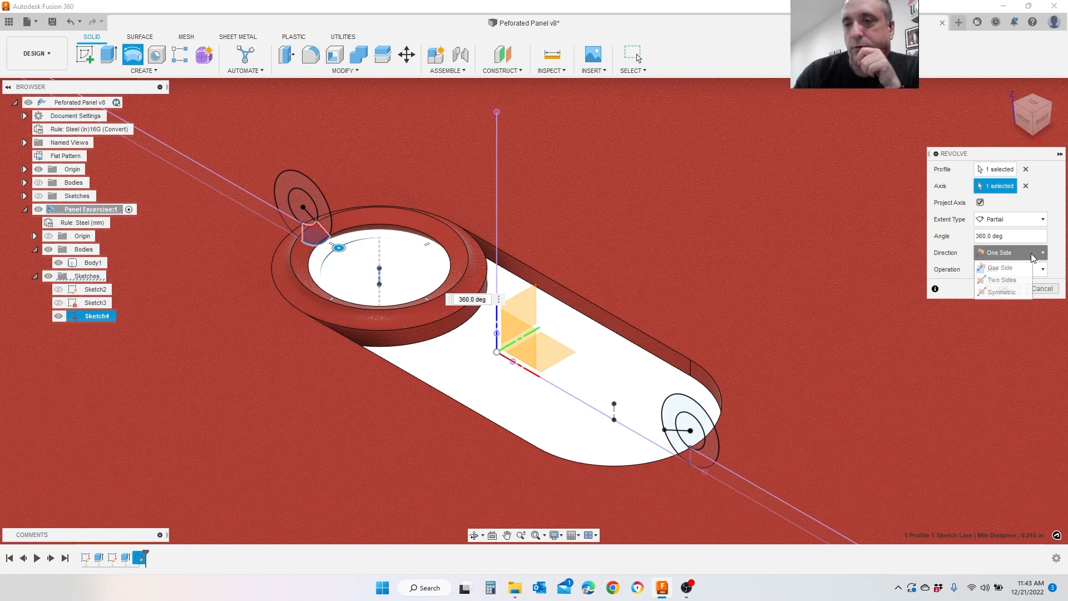
click(998, 278)
drag(1014, 237, 962, 234)
text(180)
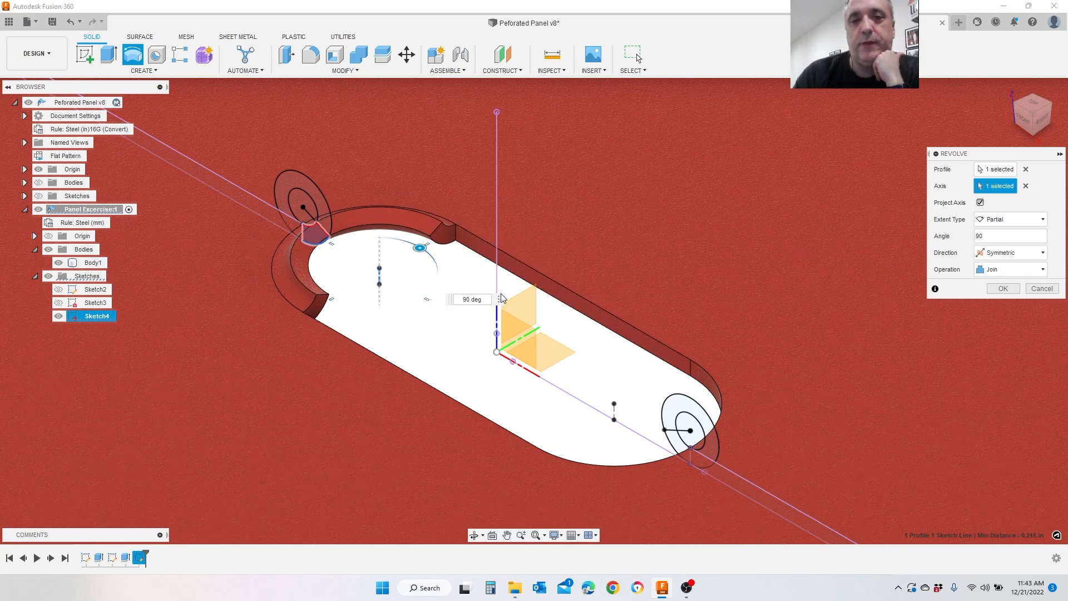
click(1003, 289)
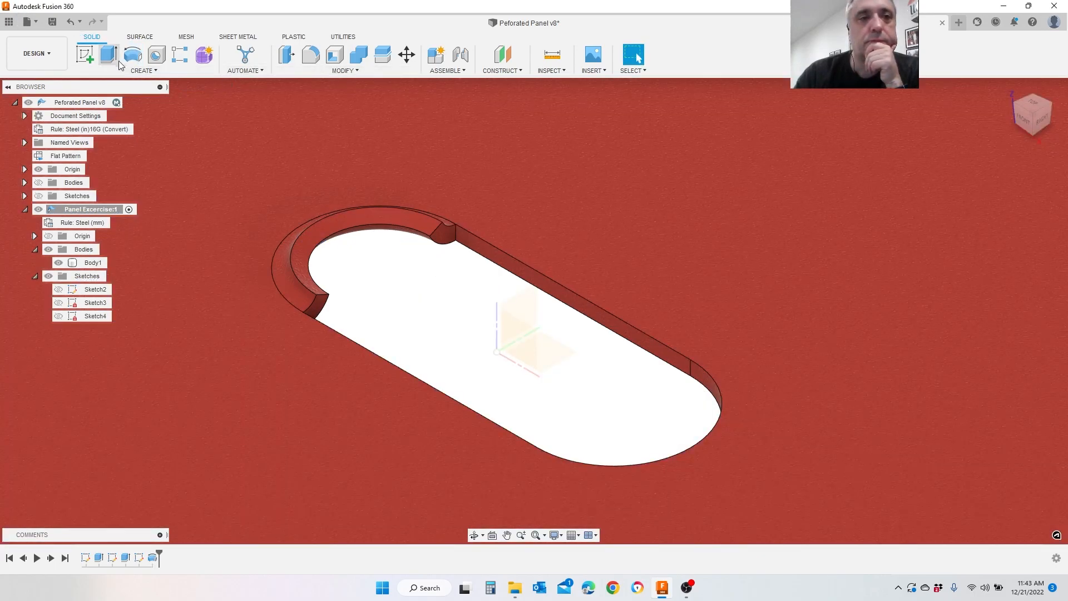
Step: Show Sketch4 and revolve the right bend profile about the right vertical construction line, symmetric at 90 degrees, joined to the panel
click(132, 54)
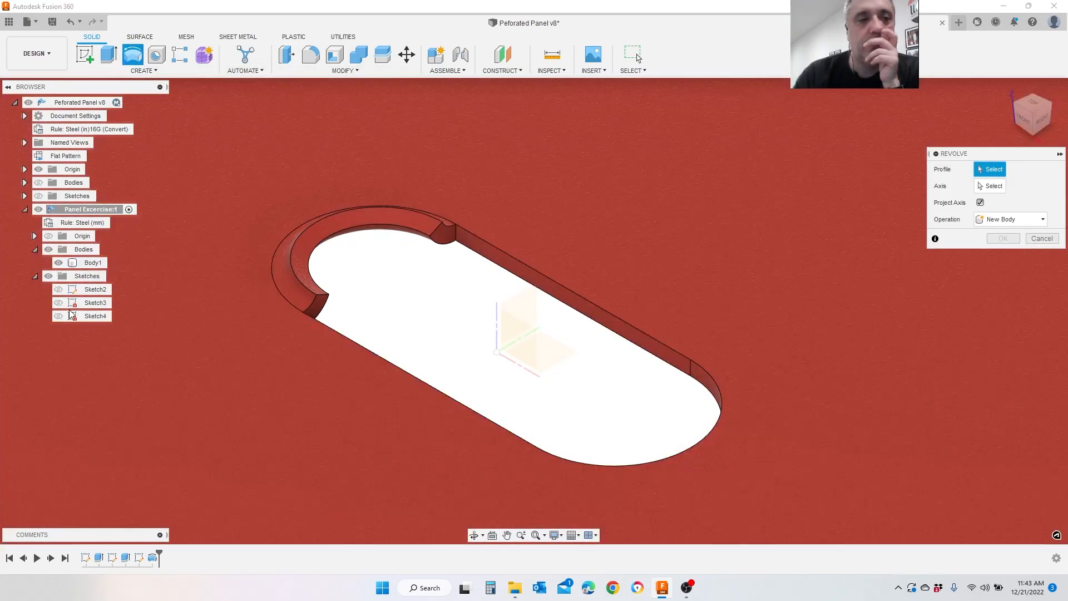
click(59, 317)
click(674, 440)
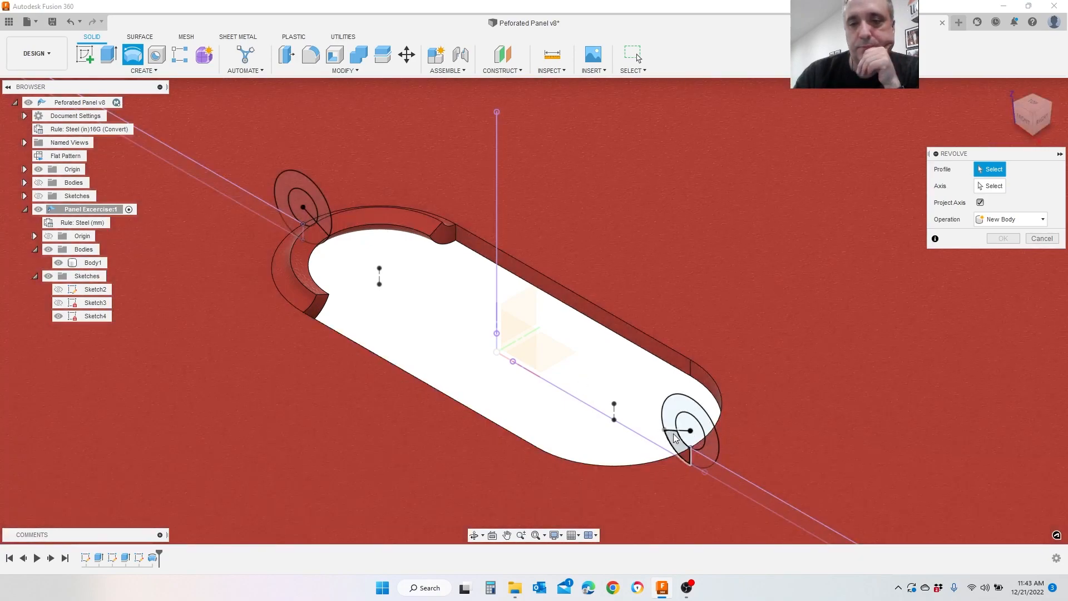
click(993, 186)
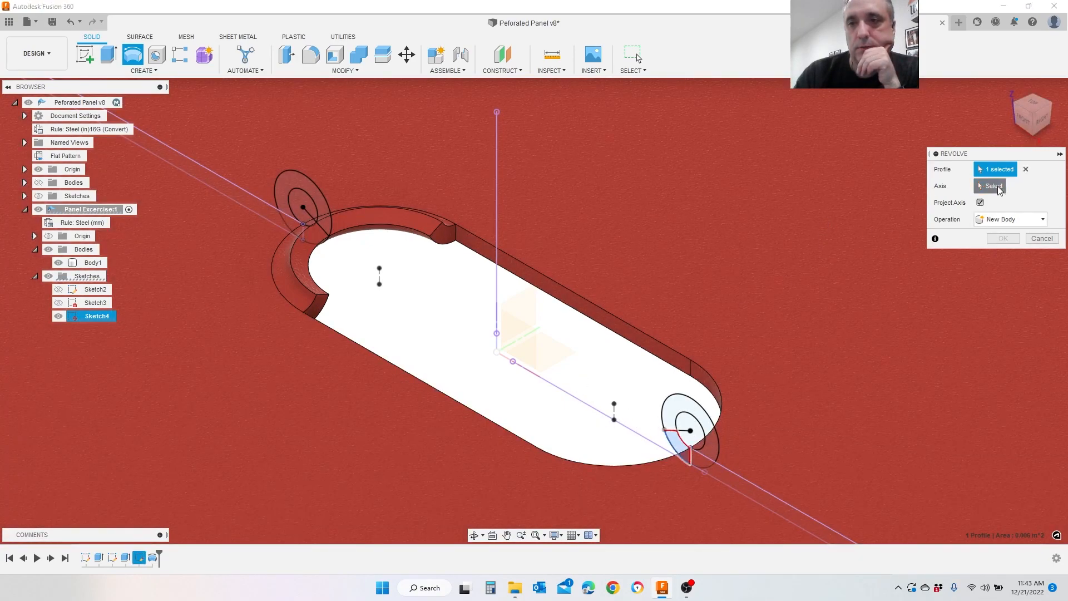
click(614, 417)
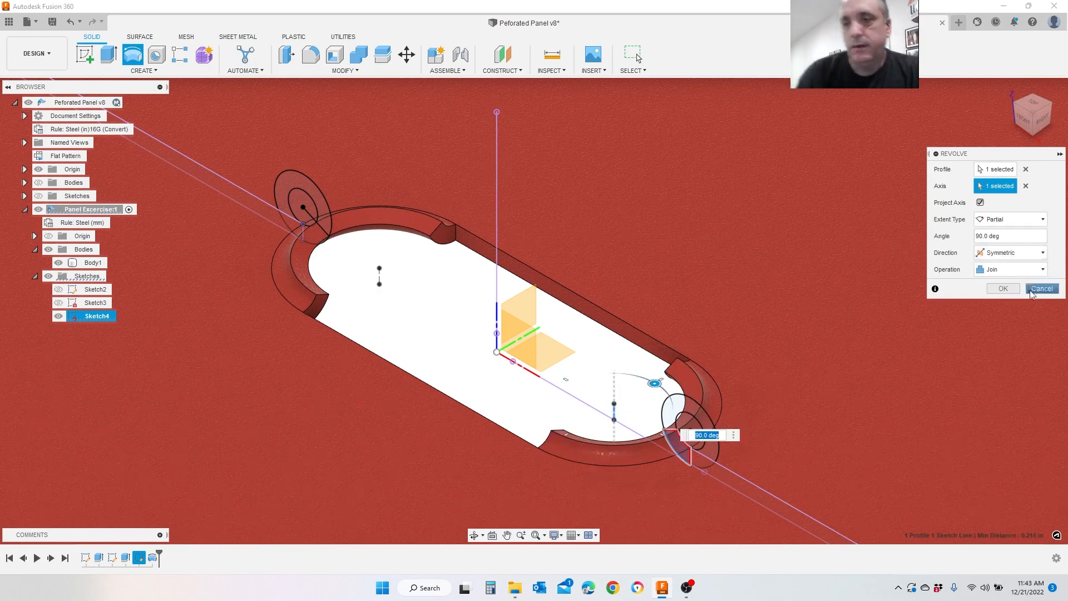
click(1003, 289)
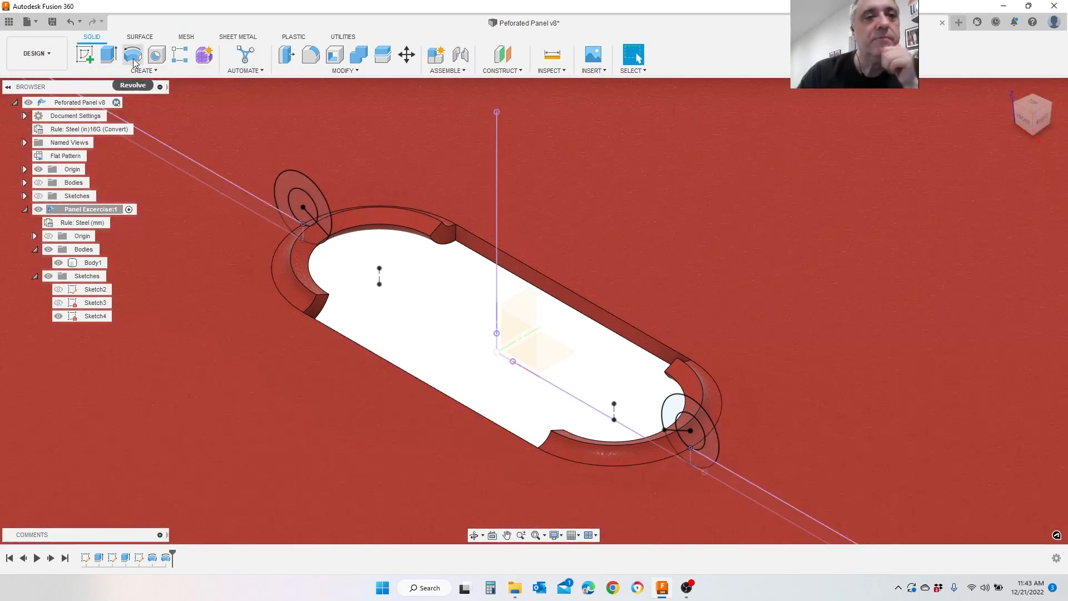
Step: Extrude the two end faces of the left revolved bend up to the end face of the right bend, joined to the panel
click(109, 54)
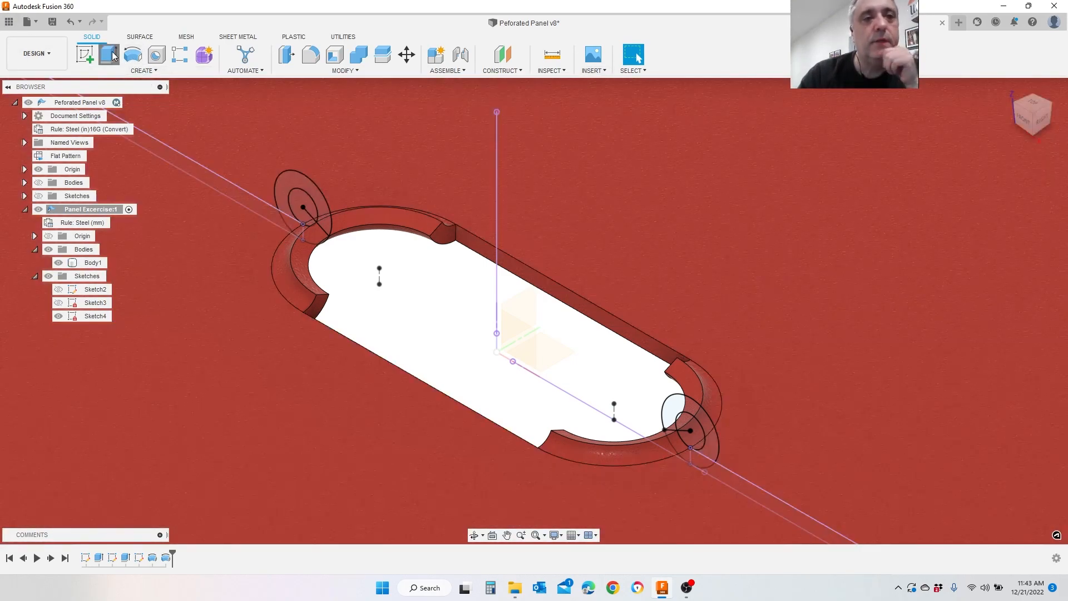
click(454, 244)
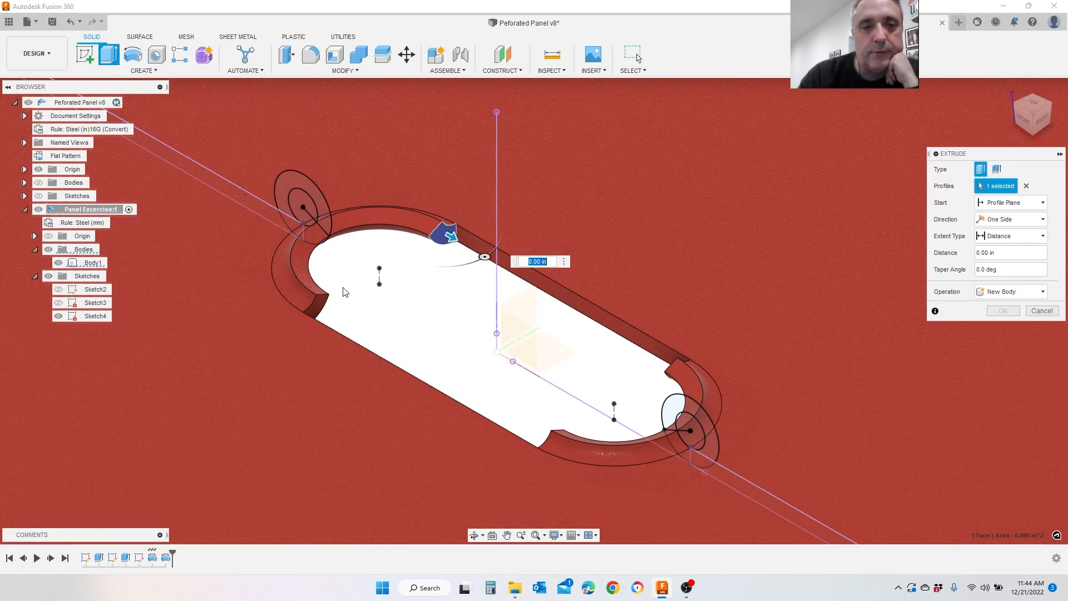
click(323, 310)
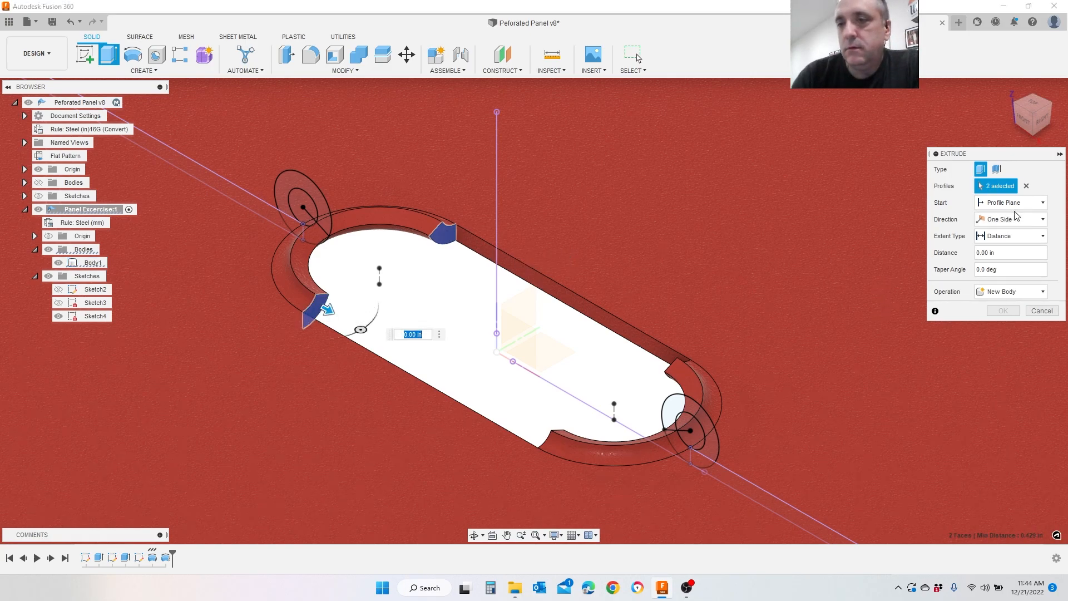
click(1023, 236)
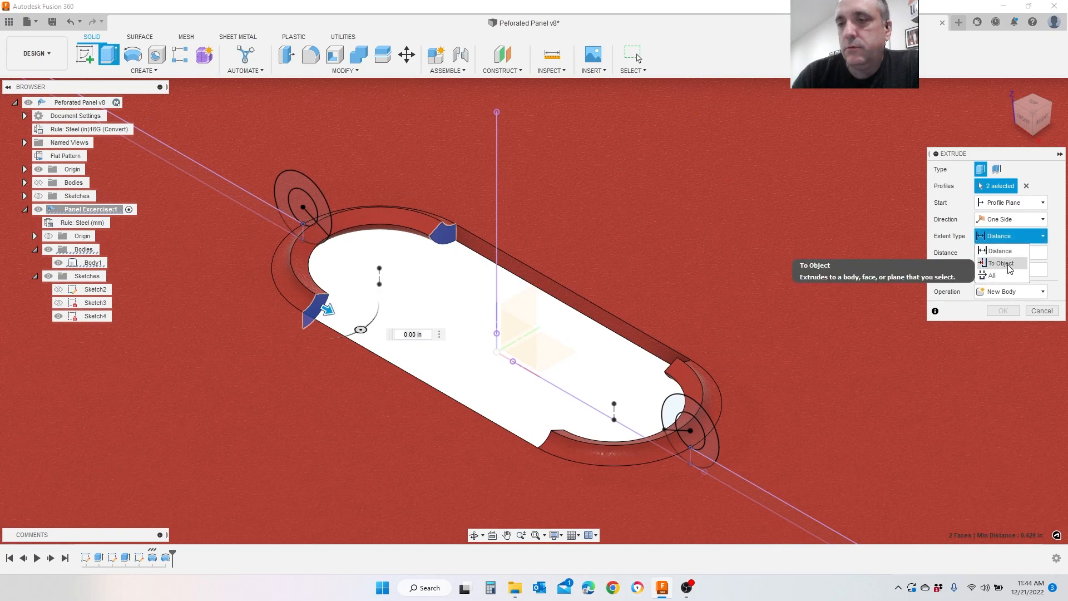
click(1009, 265)
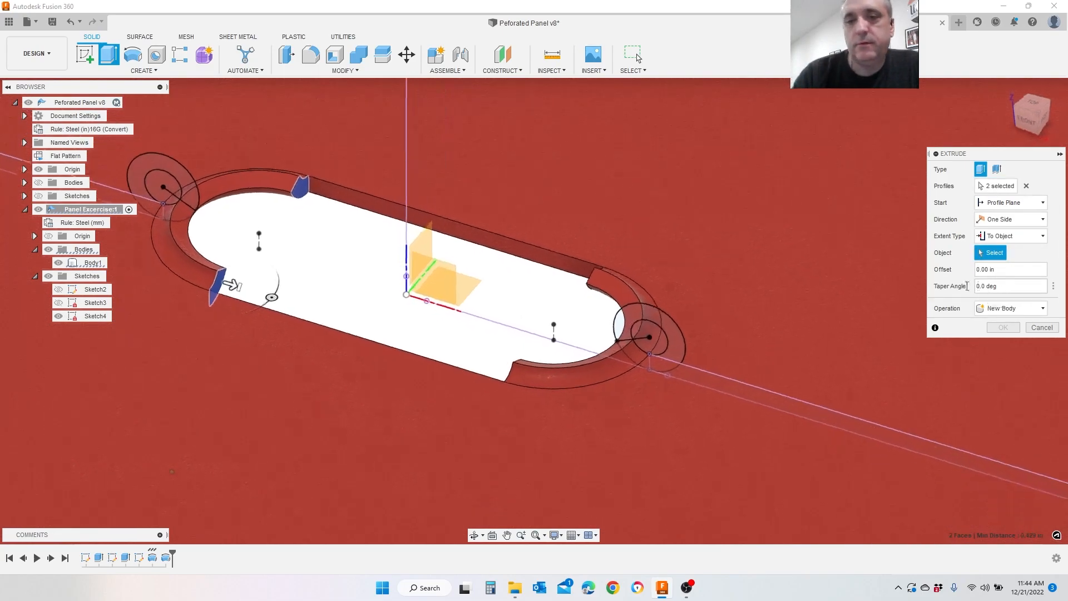
scroll(304, 251, up, 3)
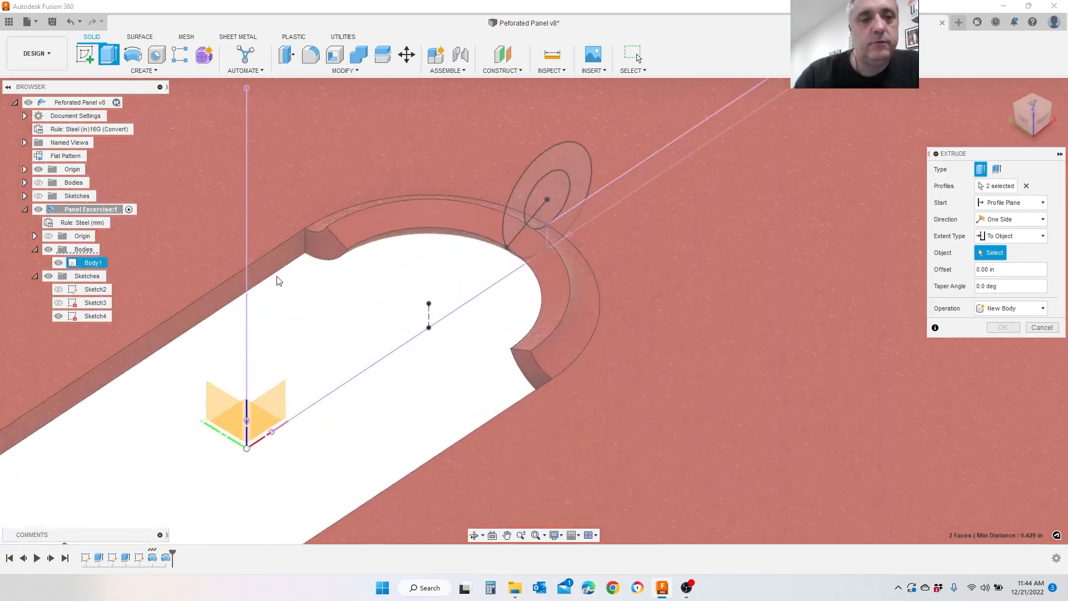
click(329, 253)
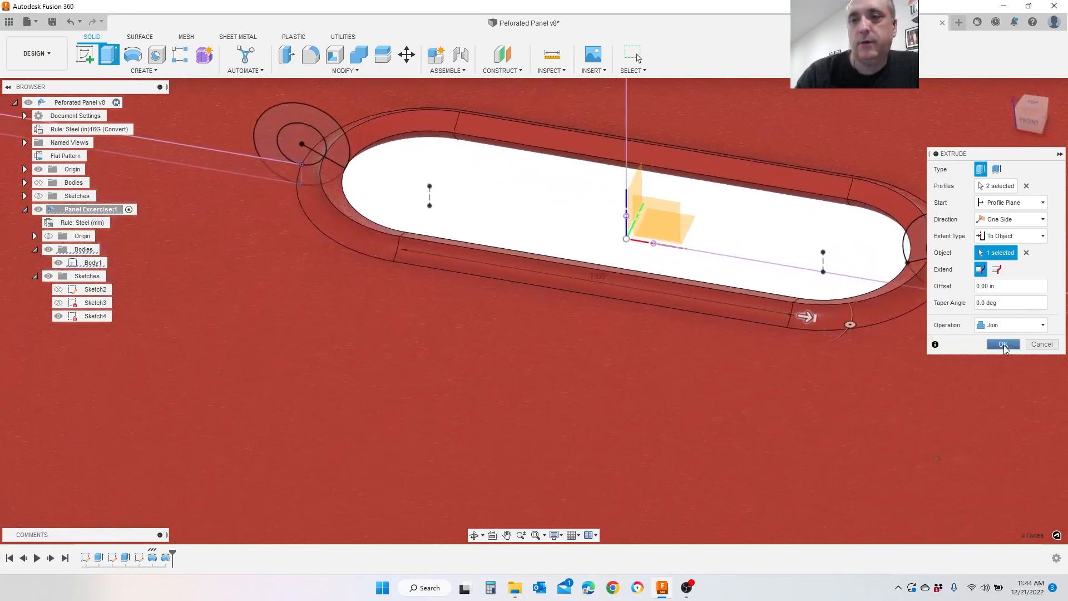
click(1004, 345)
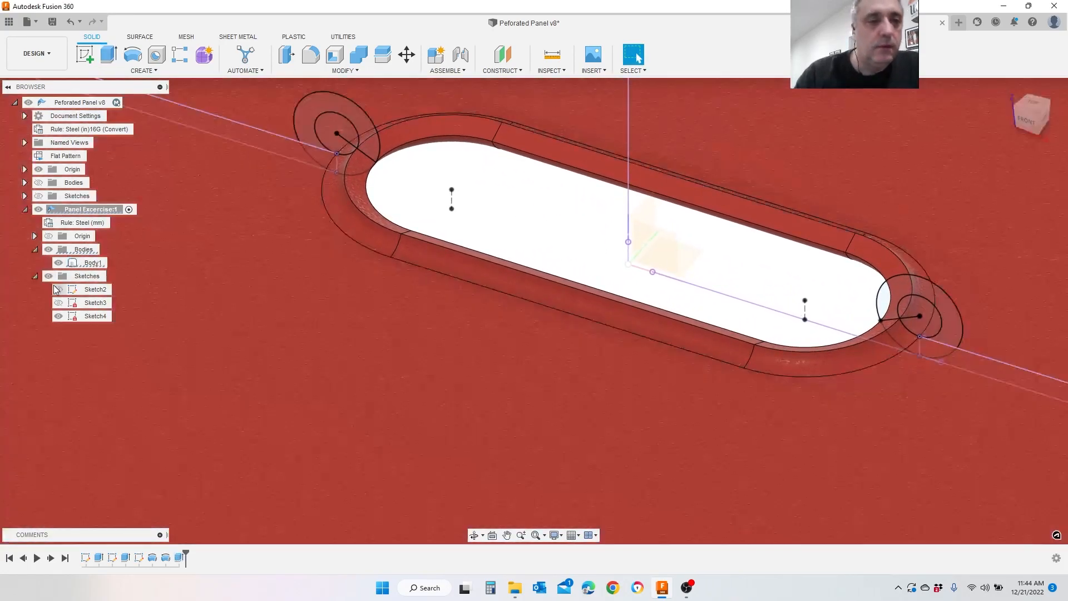
Step: Hide Sketch4 so that only the panel body with its slot flange is displayed
click(58, 316)
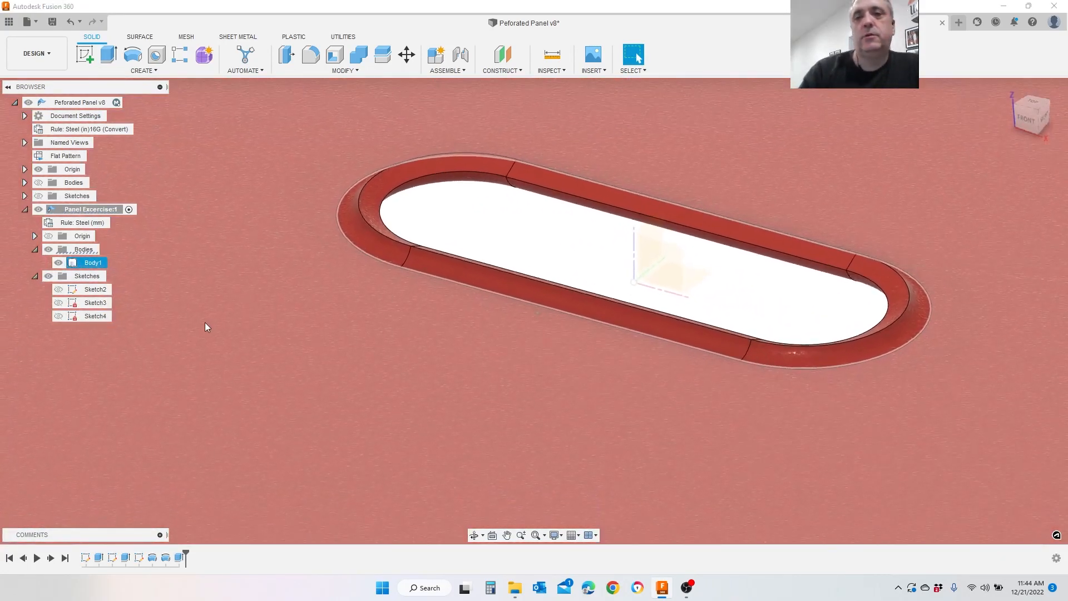
click(204, 322)
click(59, 317)
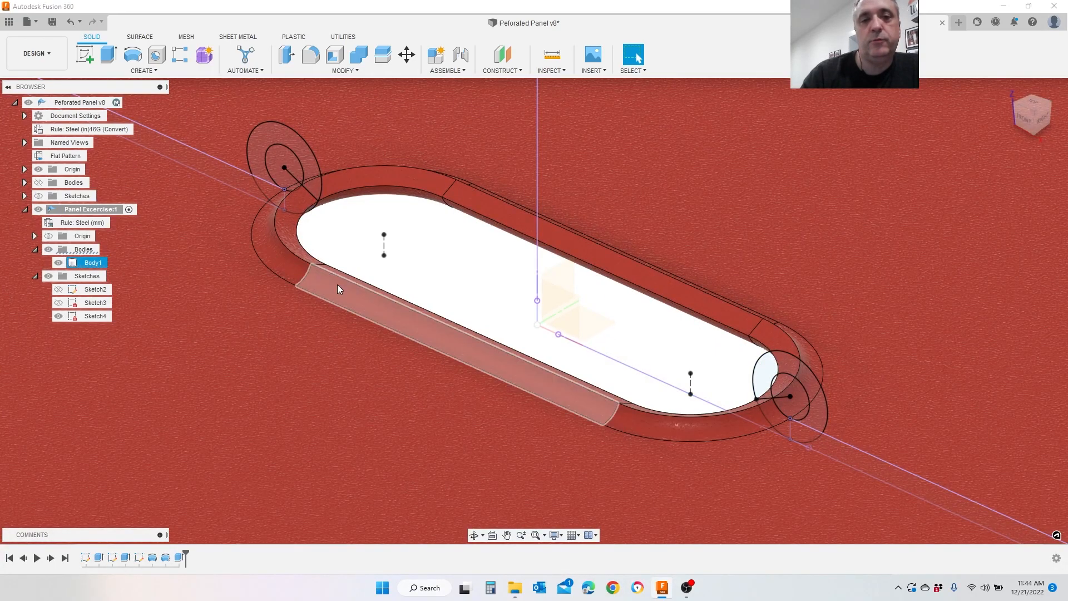
scroll(408, 221, down, 5)
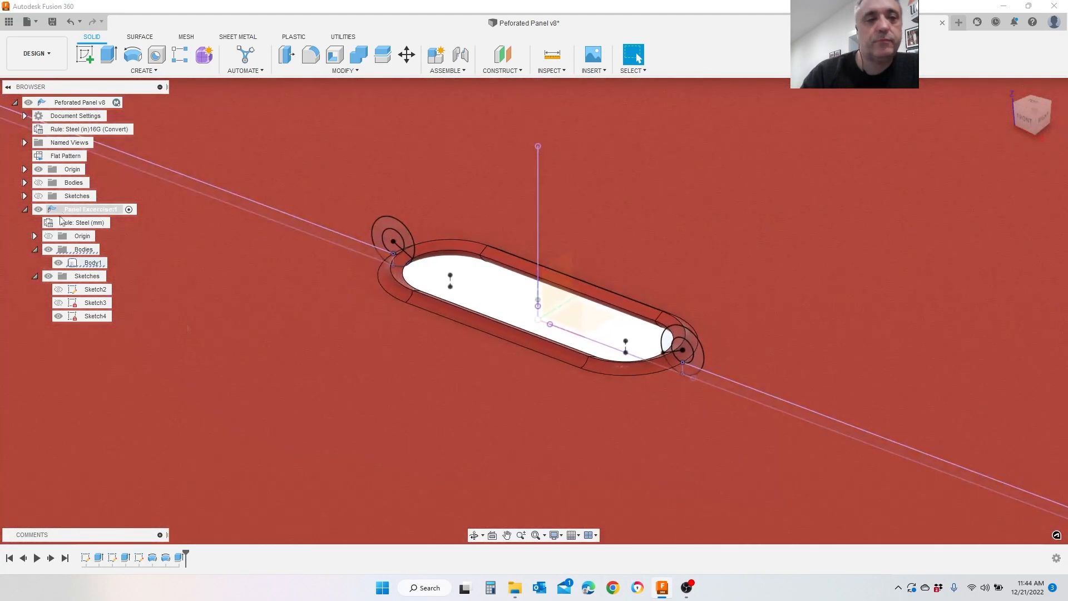
click(58, 316)
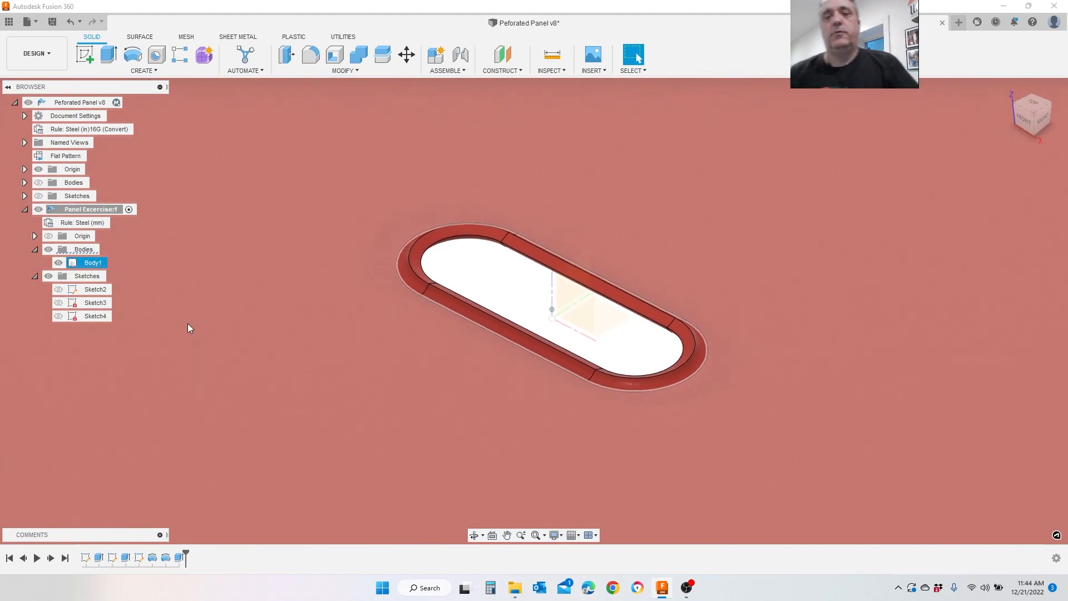
scroll(188, 324, up, 3)
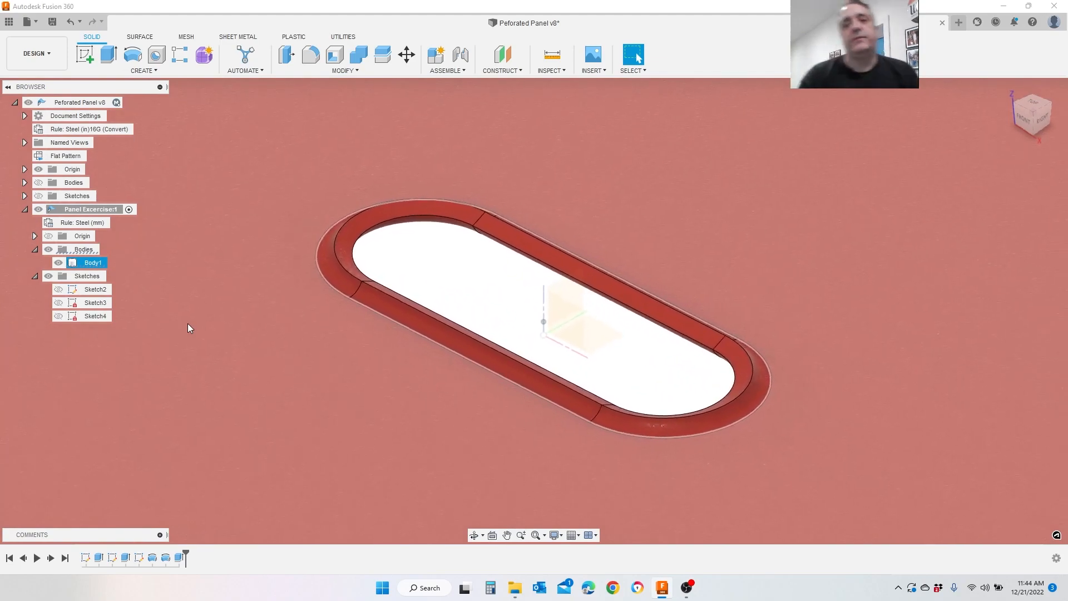
scroll(188, 324, down, 10)
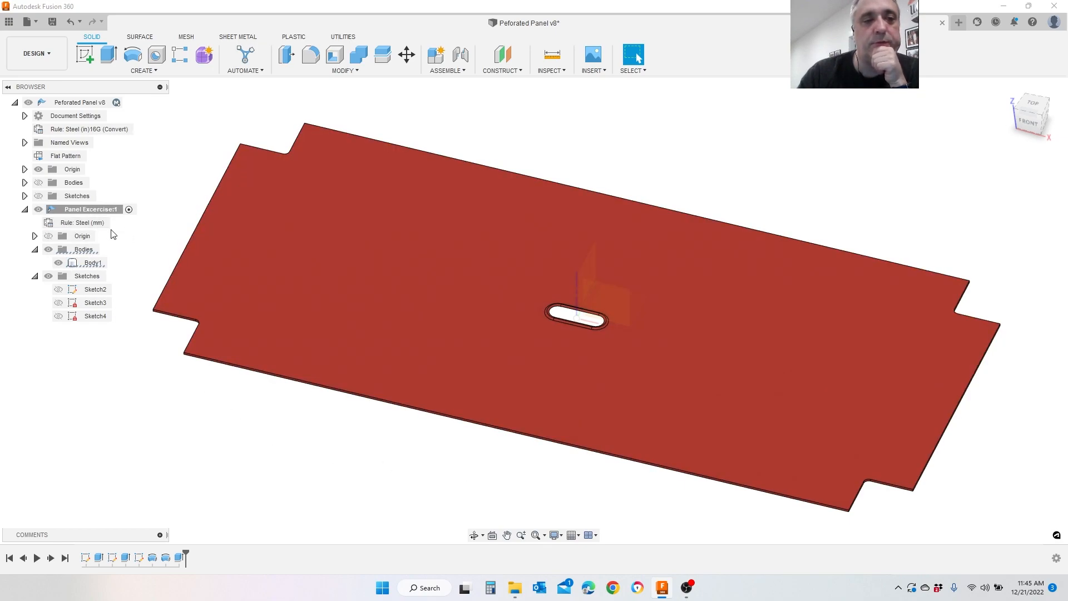
click(497, 316)
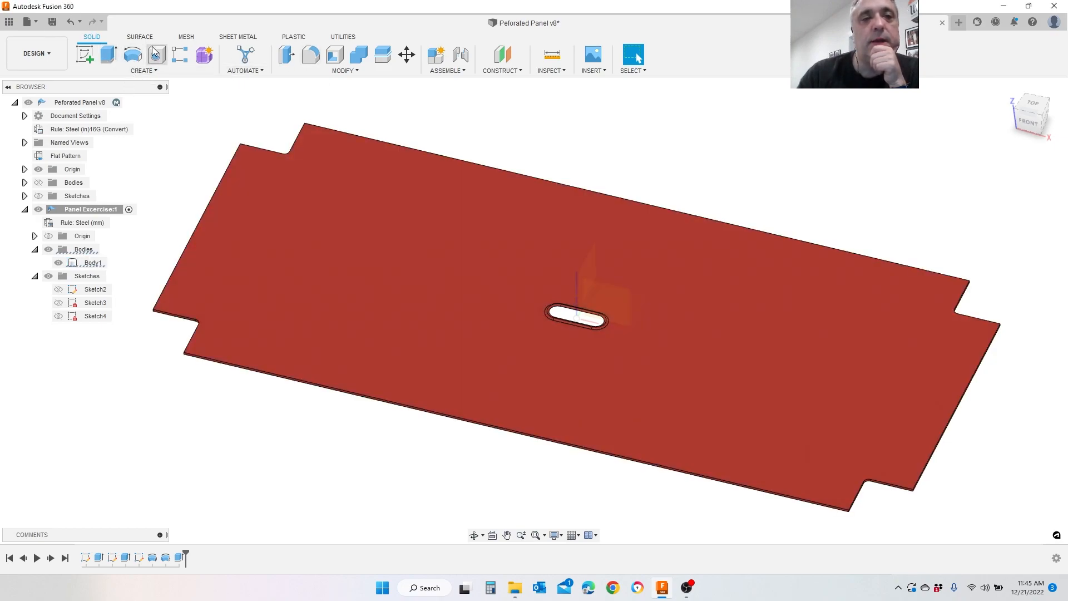
Step: Start a rectangular pattern of features with the slot cut, both revolved bends and the flange extrusion, directed along the panel's length
click(181, 56)
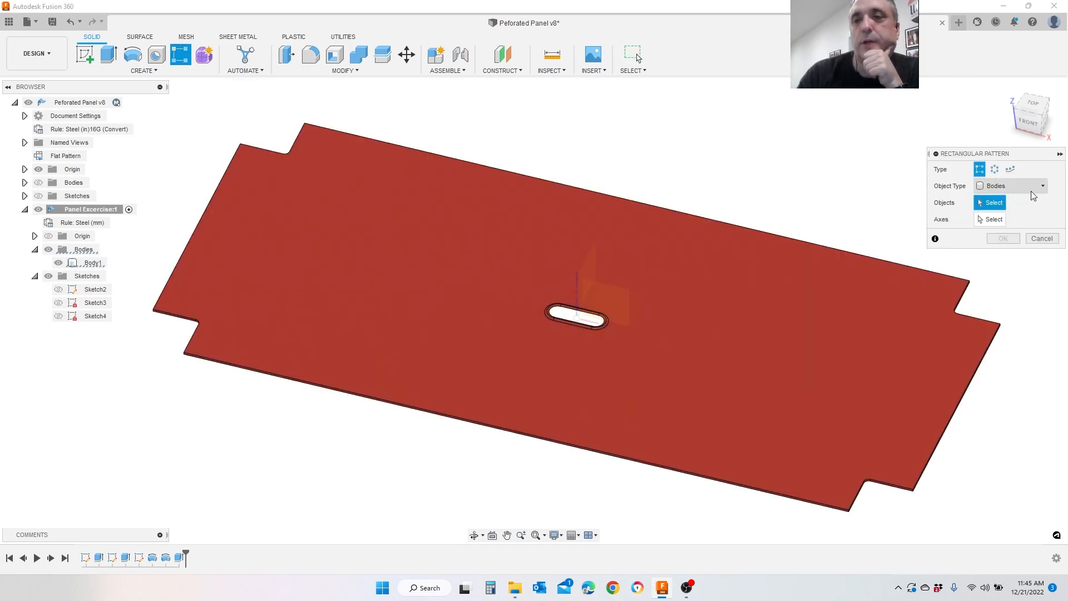
click(1032, 189)
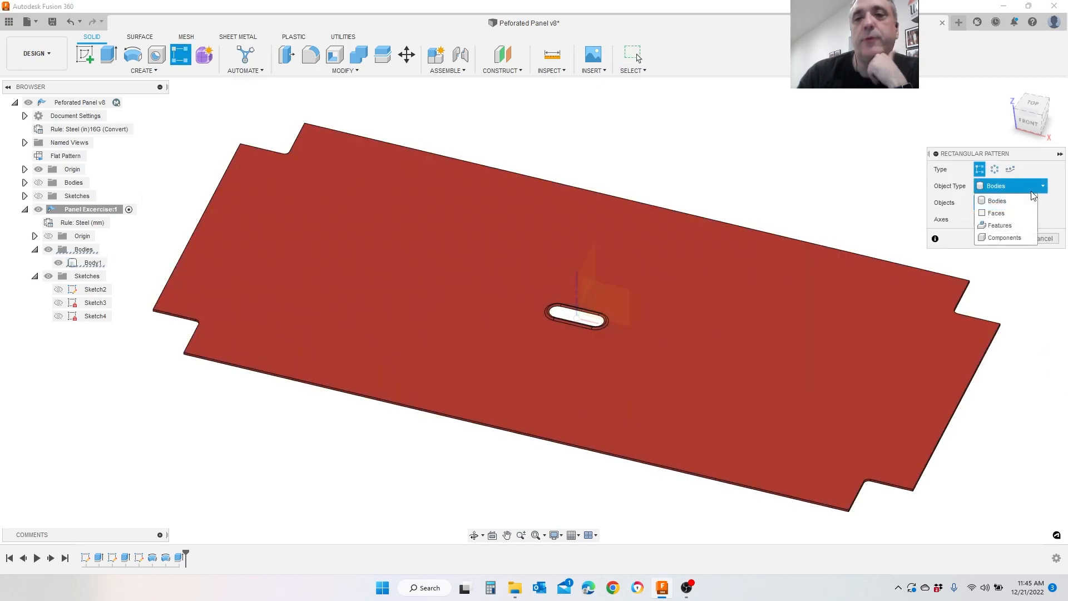
click(1011, 226)
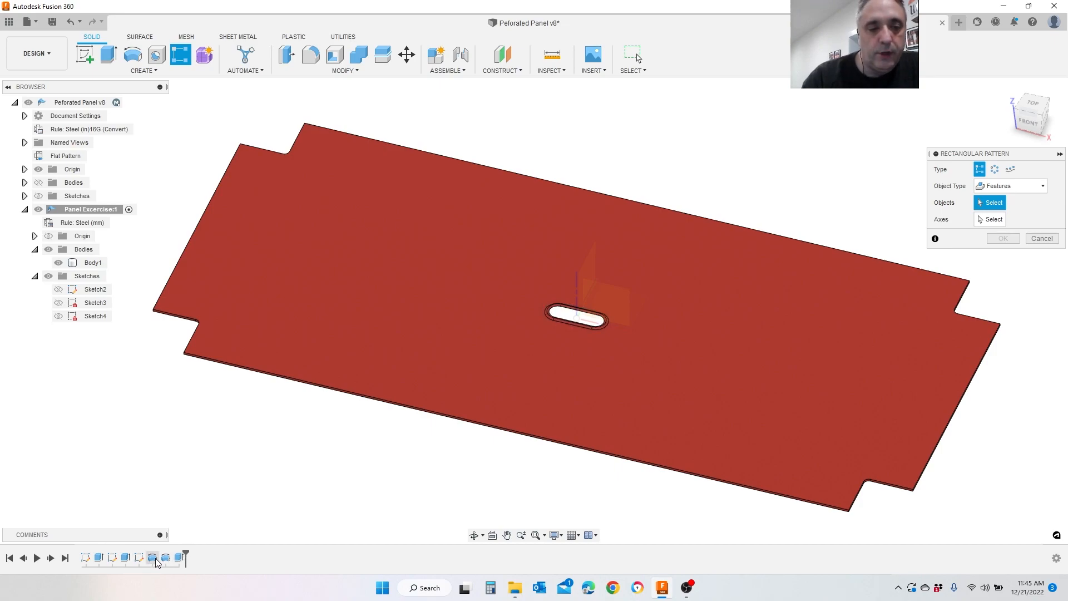
click(125, 558)
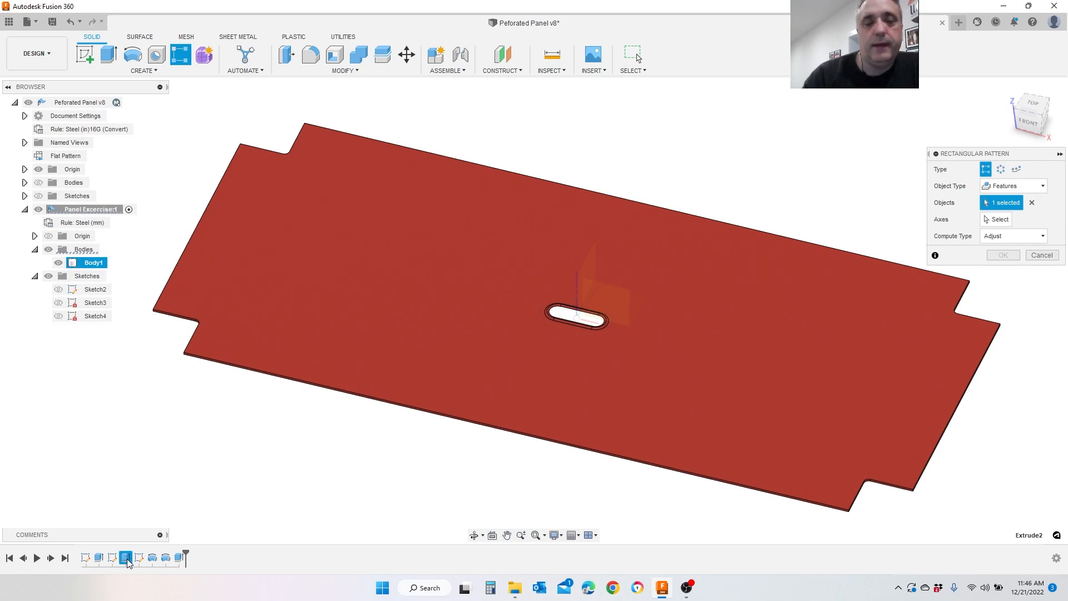
click(152, 558)
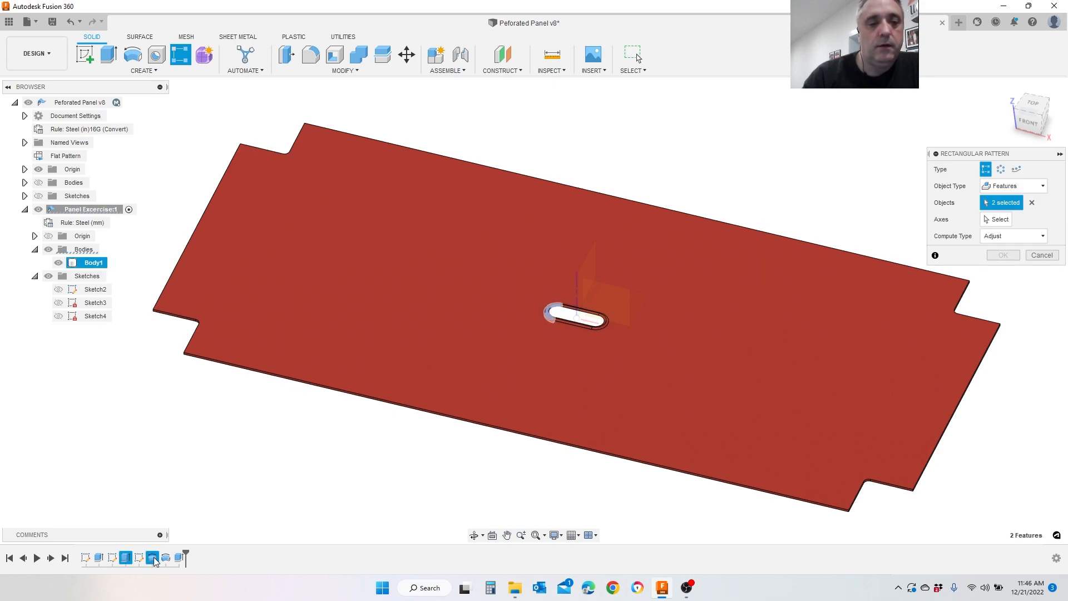
click(167, 558)
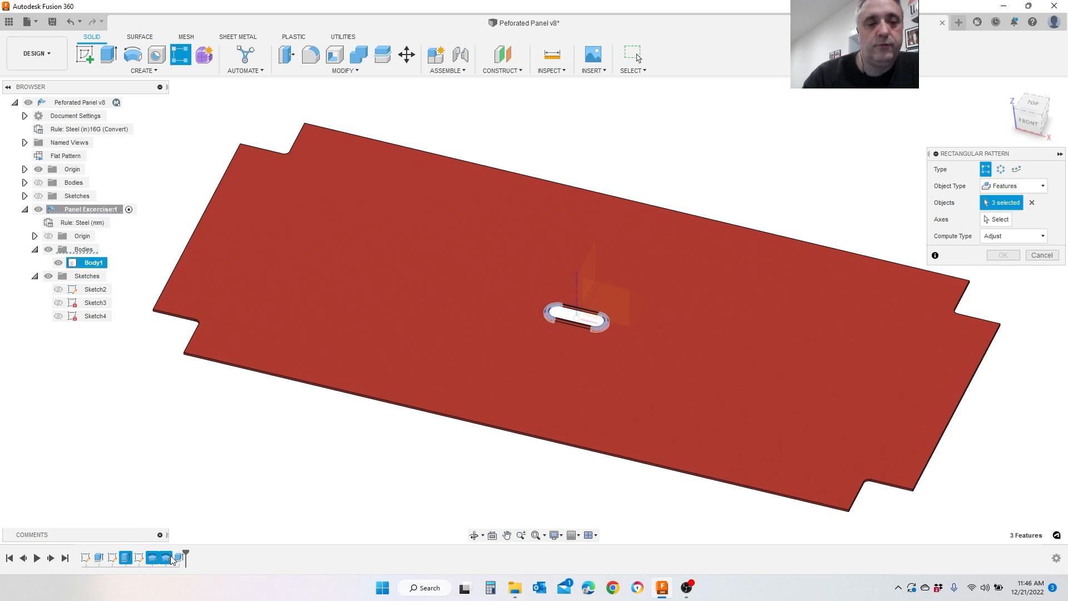
click(180, 558)
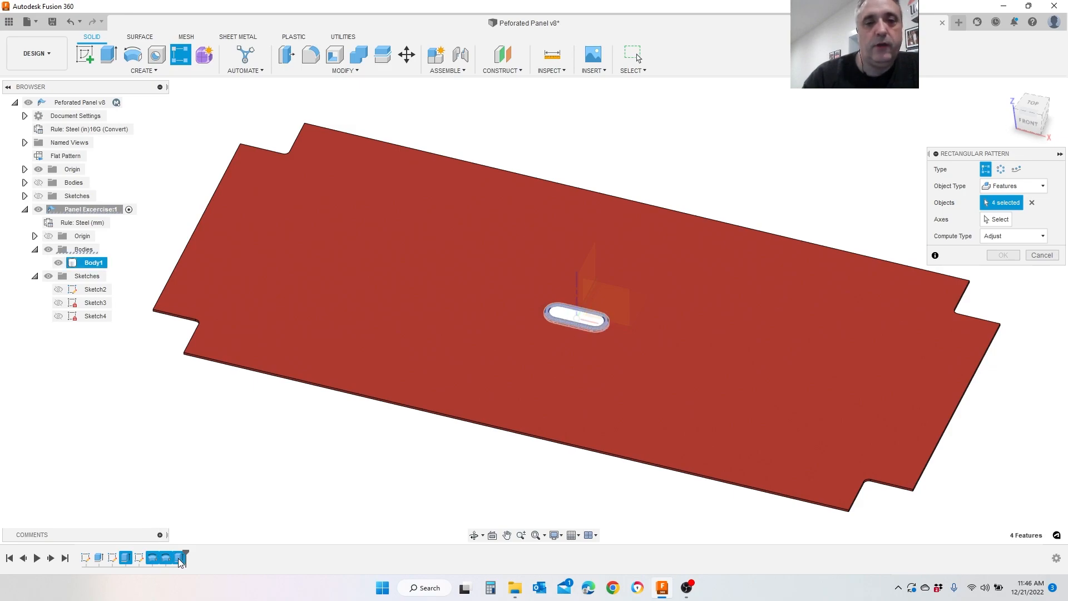
scroll(615, 323, up, 5)
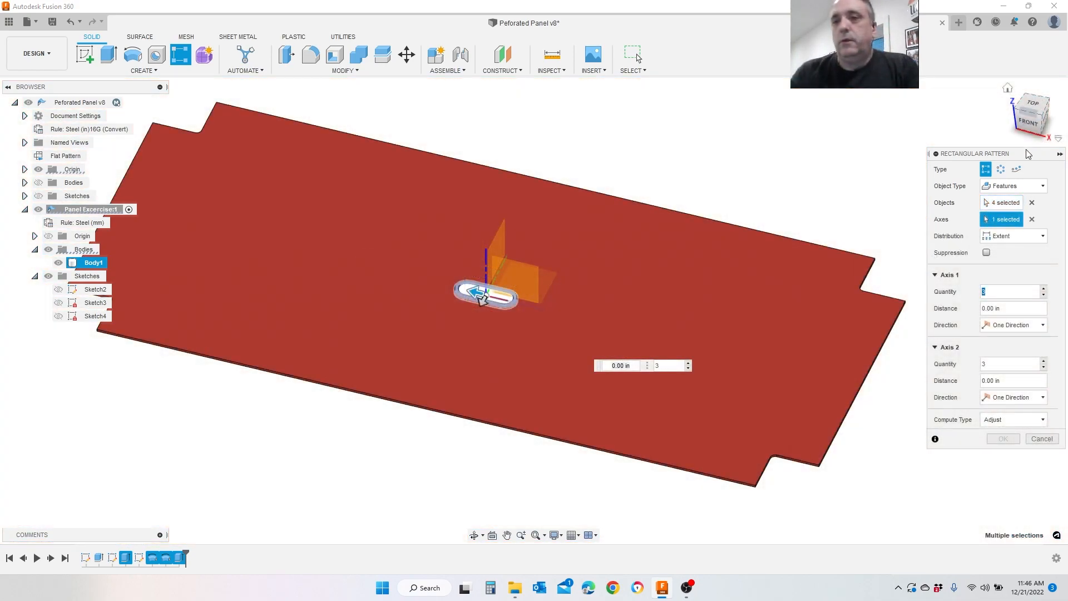
Step: Set the pattern's distribution to Spacing, enable suppression and clear the first axis quantity
drag(1027, 154, 809, 126)
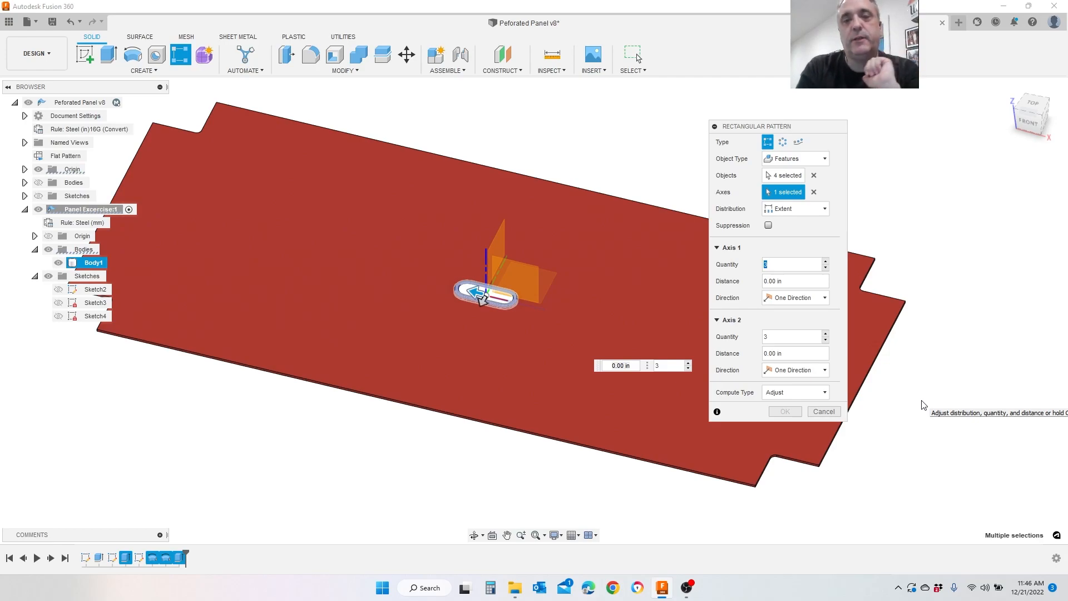
key(BackSpace)
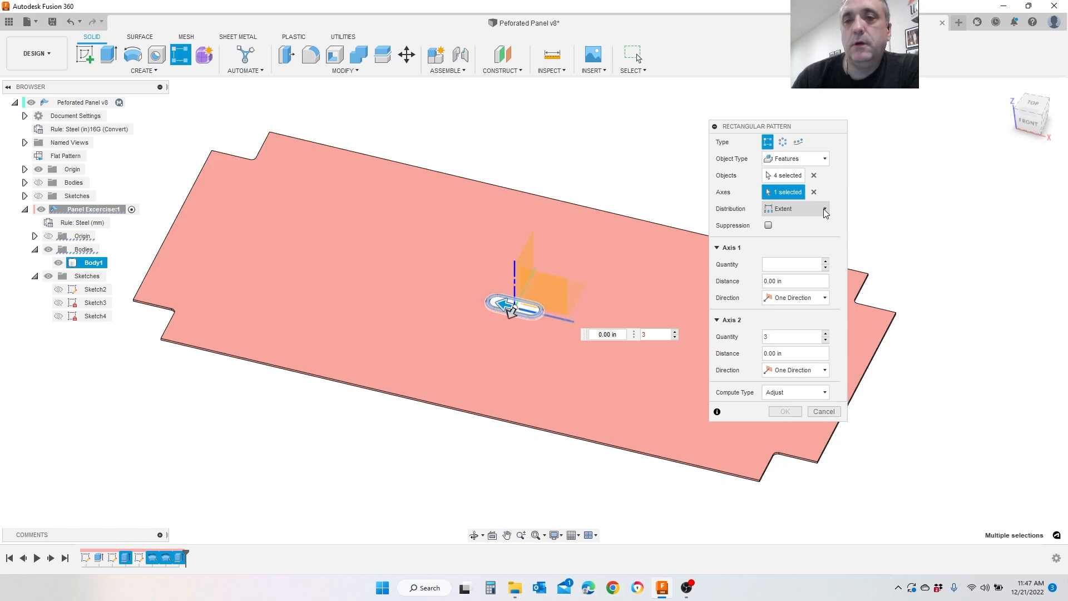
click(825, 210)
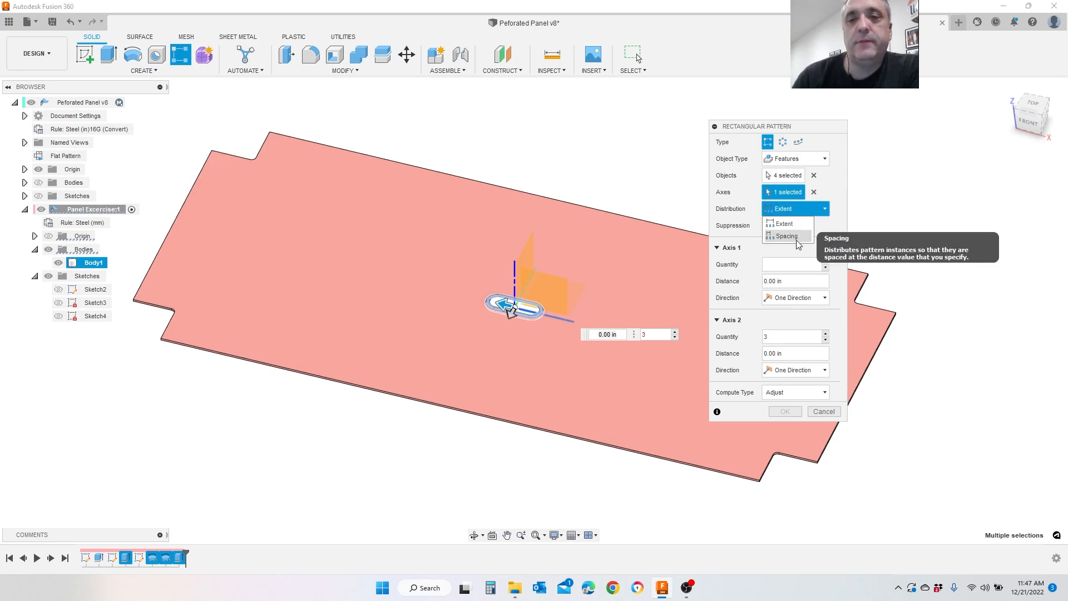
click(798, 241)
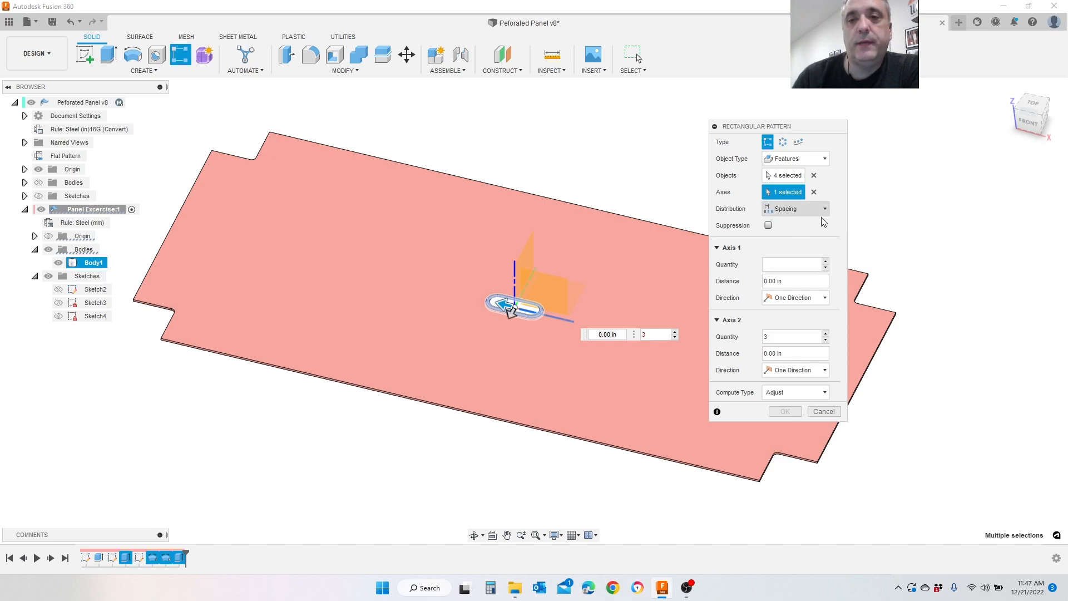
click(768, 226)
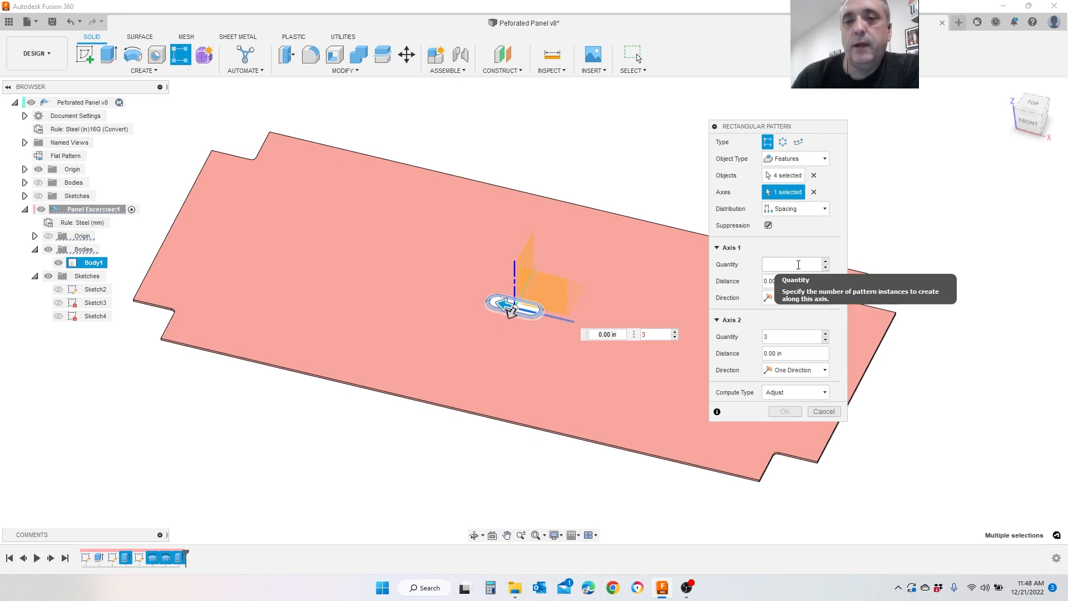
Step: Set the first pattern axis to quantity NumPerfL and distance SpaceH
text(Num)
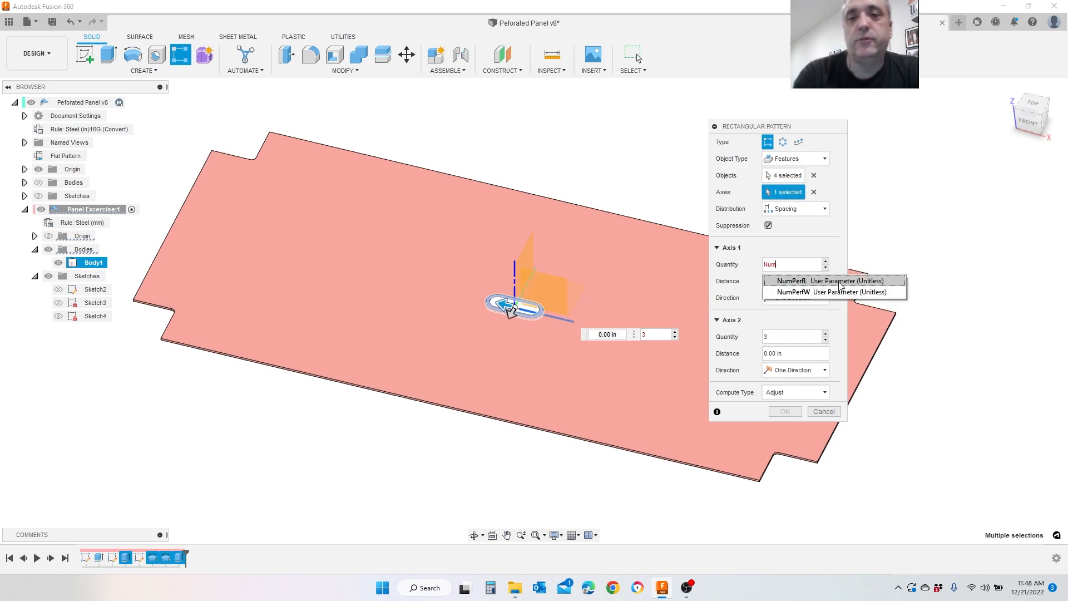
click(789, 281)
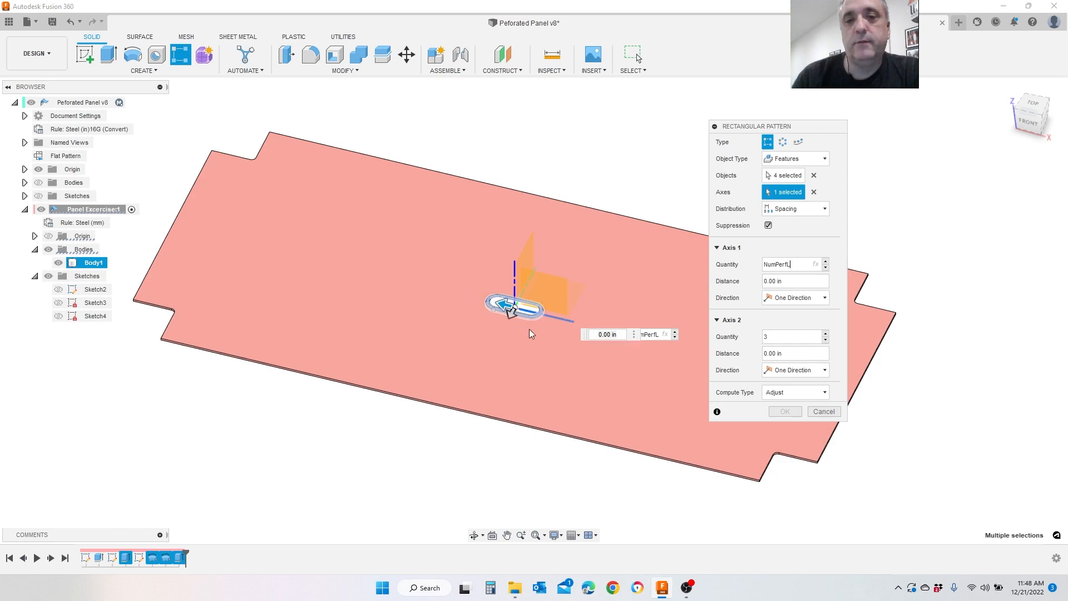
drag(779, 281, 744, 267)
text(P)
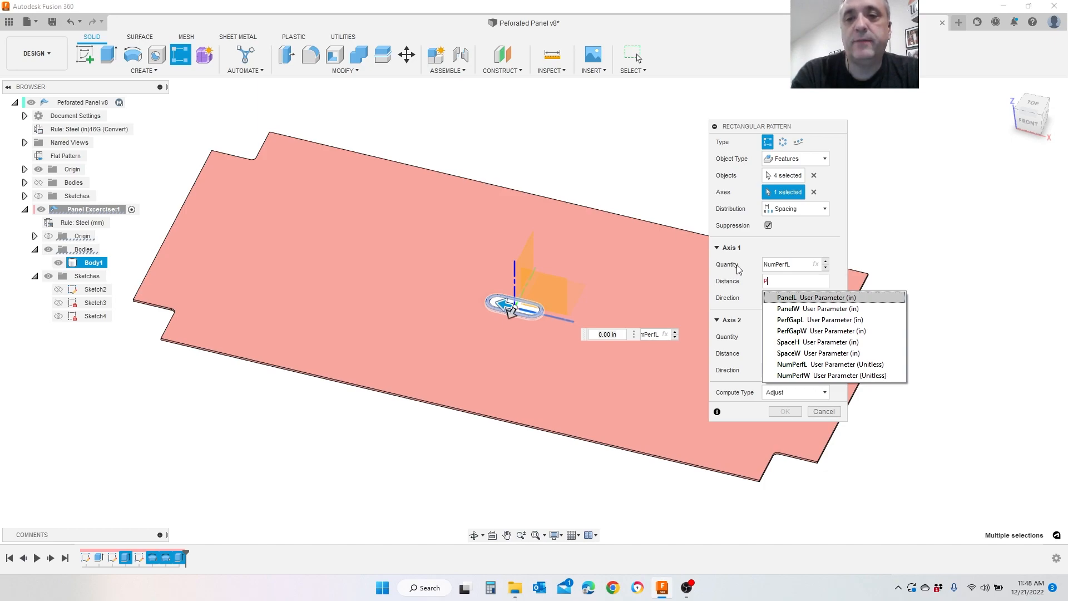
key(BackSpace)
text(SpaceH)
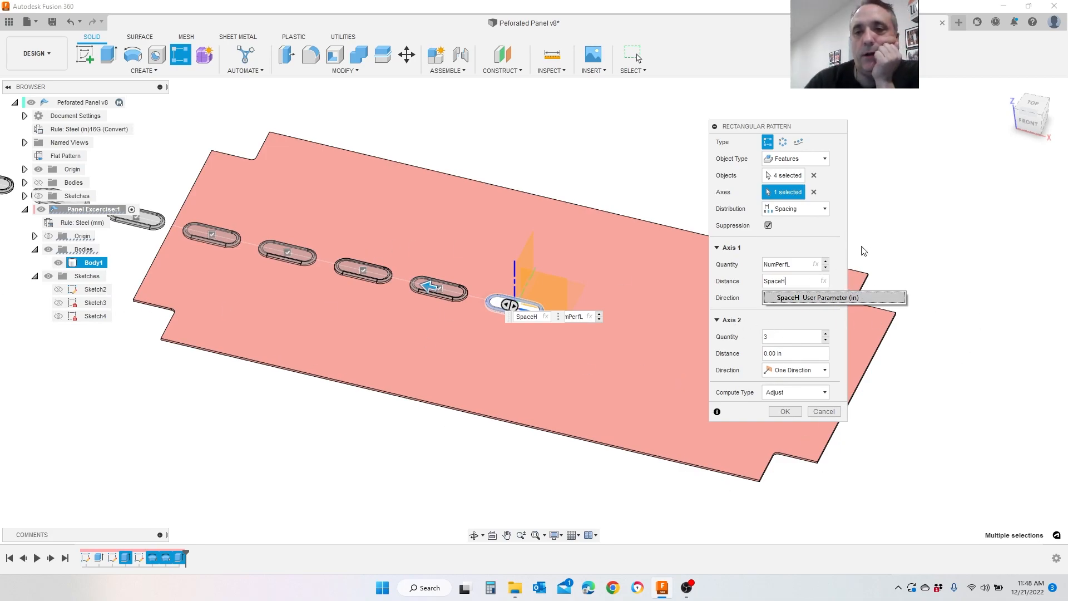
click(843, 230)
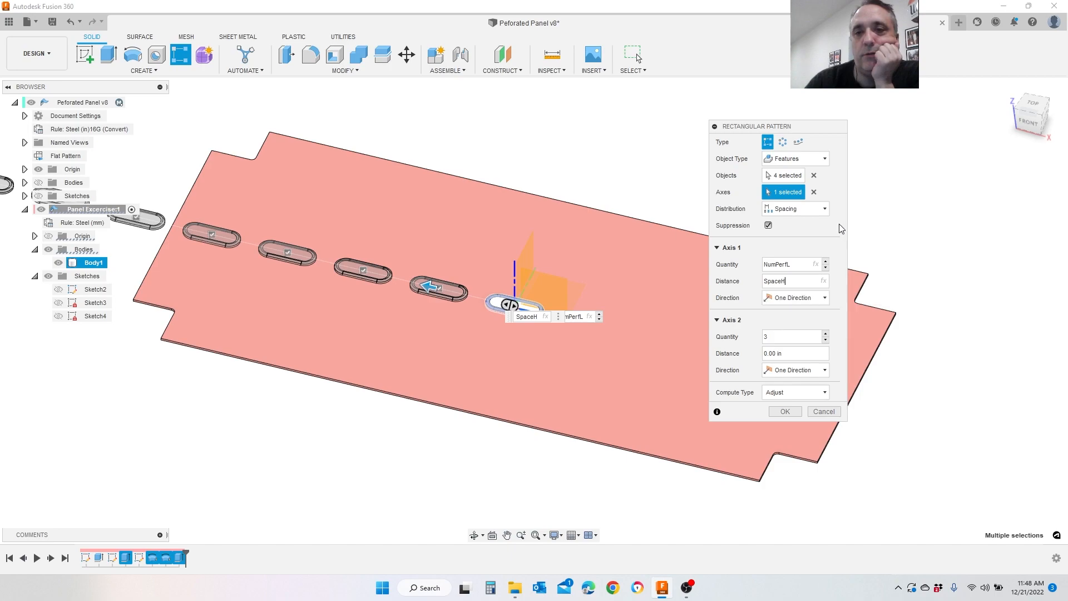
Step: Make the first axis direction of the slot pattern Symmetric about the center slot
click(825, 299)
click(784, 326)
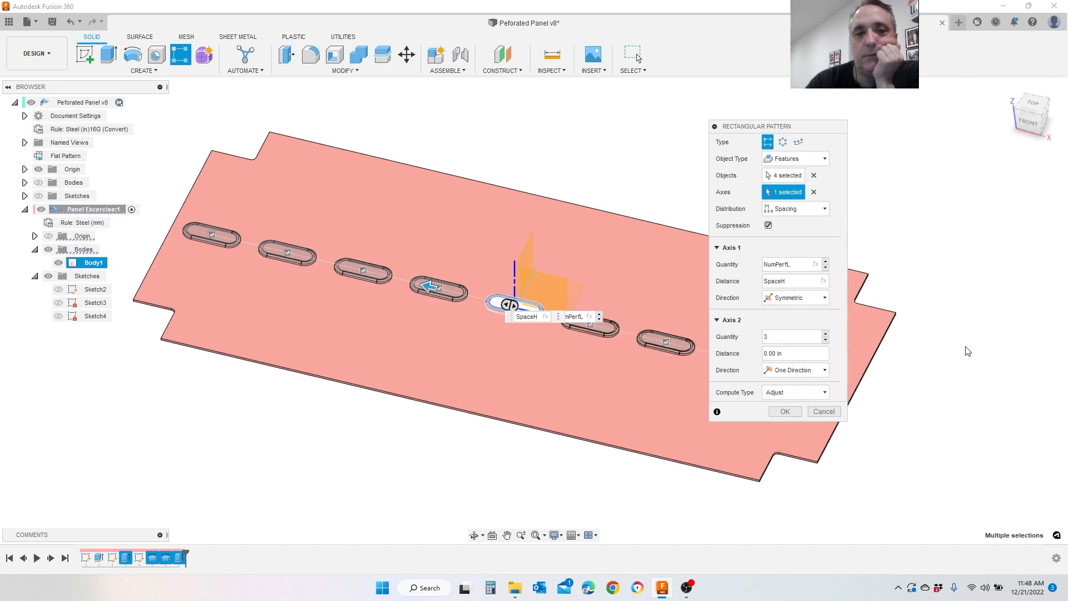
scroll(414, 283, down, 5)
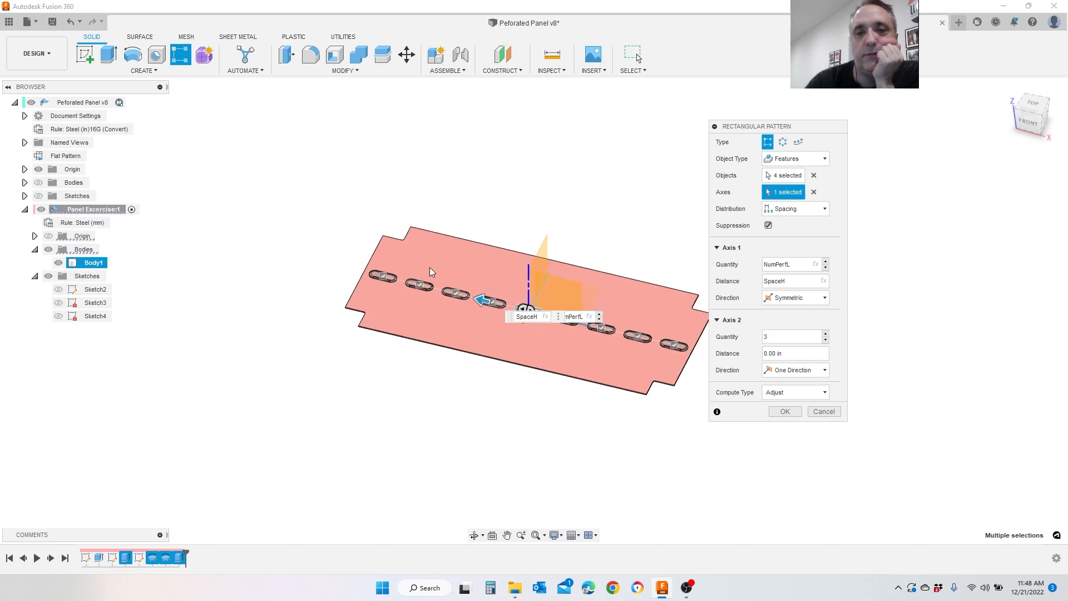
Step: Reduce the first pattern axis quantity by two, making it NumPerfL - 2
scroll(639, 292, up, 3)
scroll(640, 292, up, 1)
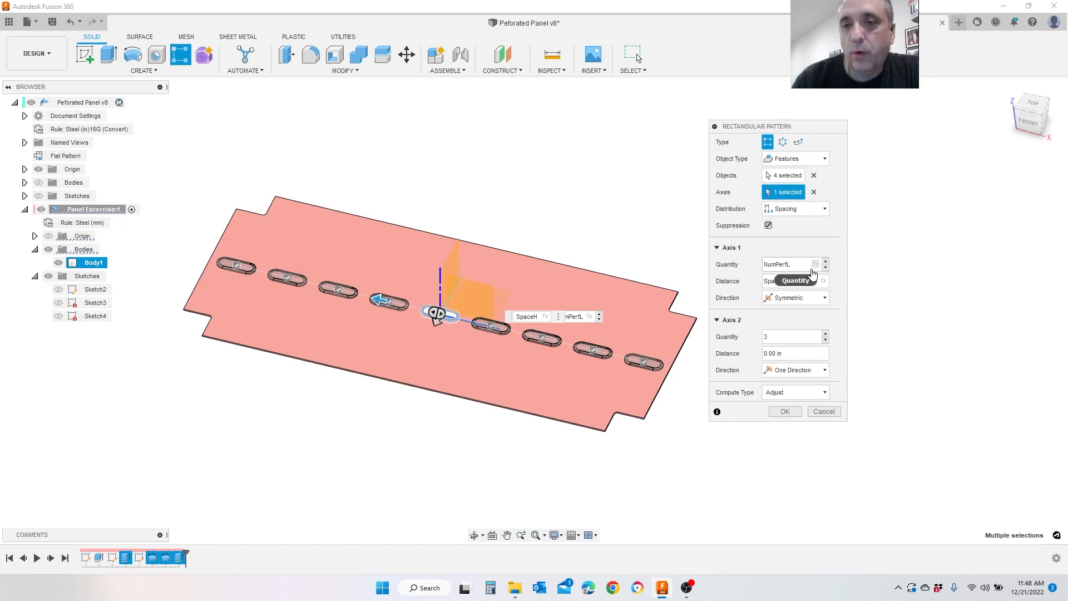
click(800, 267)
text(-2)
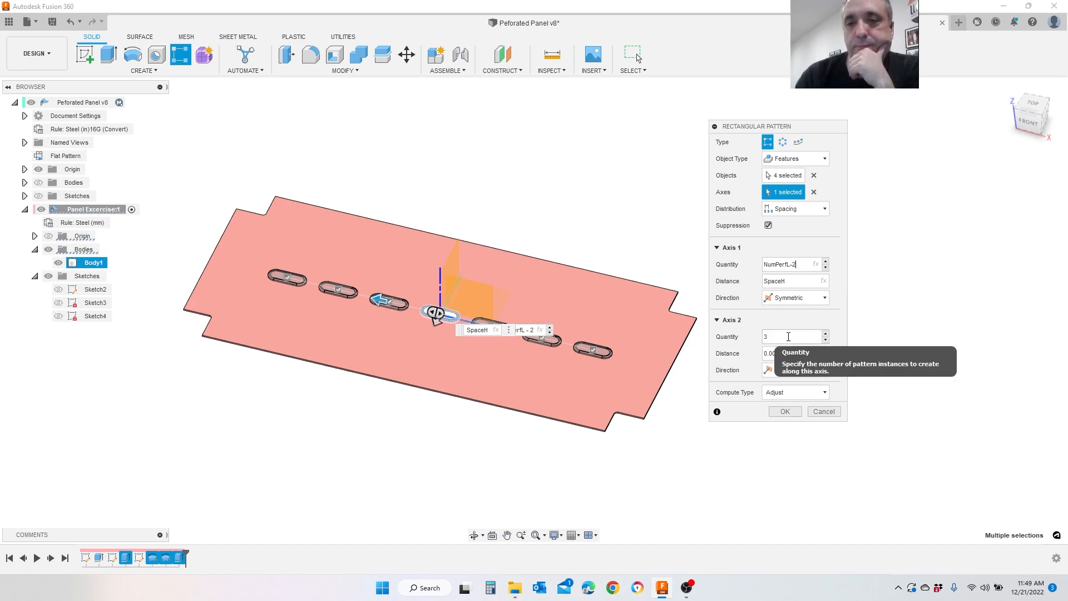
Step: Set the second pattern axis to quantity NumPerfW and distance SpaceW
click(788, 336)
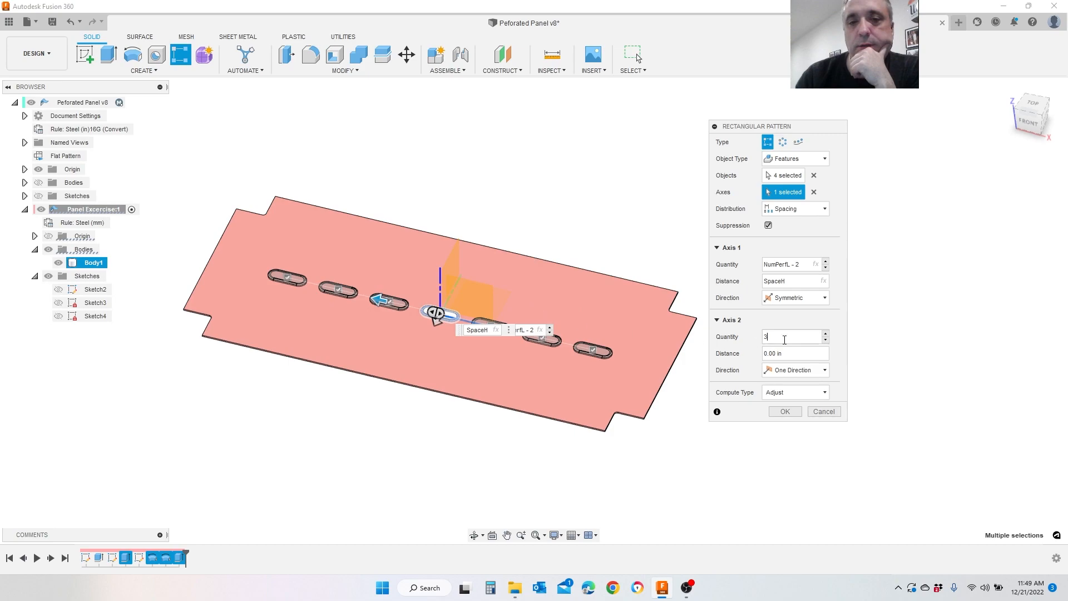
drag(787, 338, 761, 337)
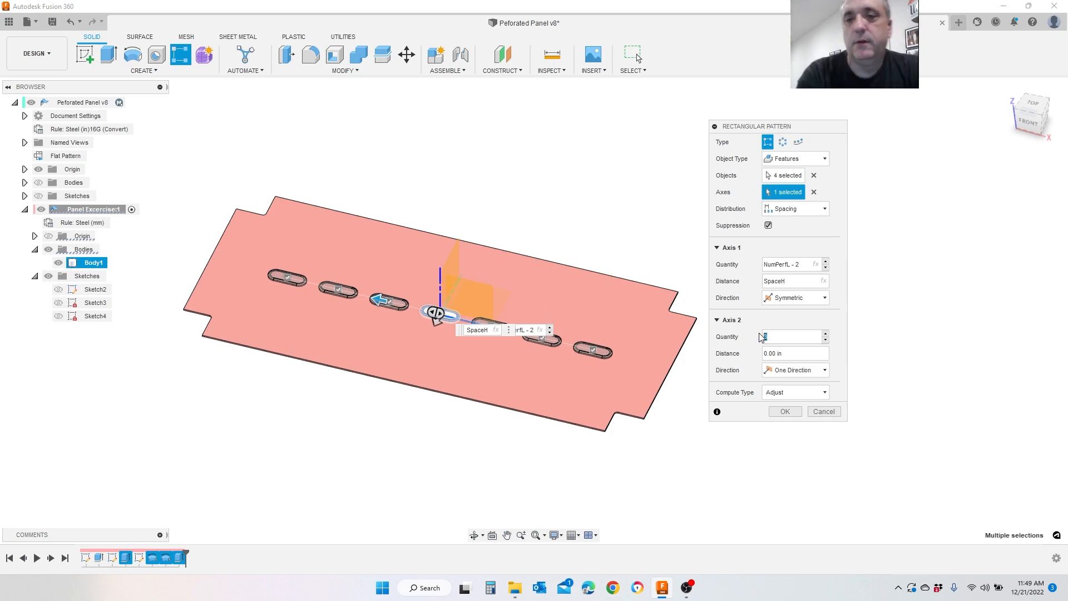
text(NumPer)
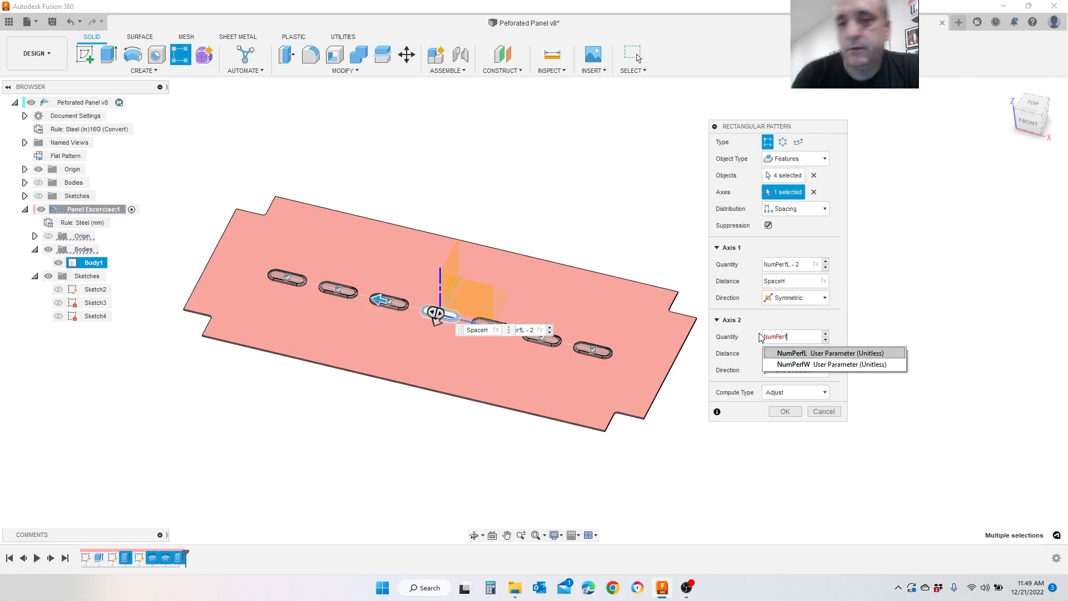
text(f)
click(805, 365)
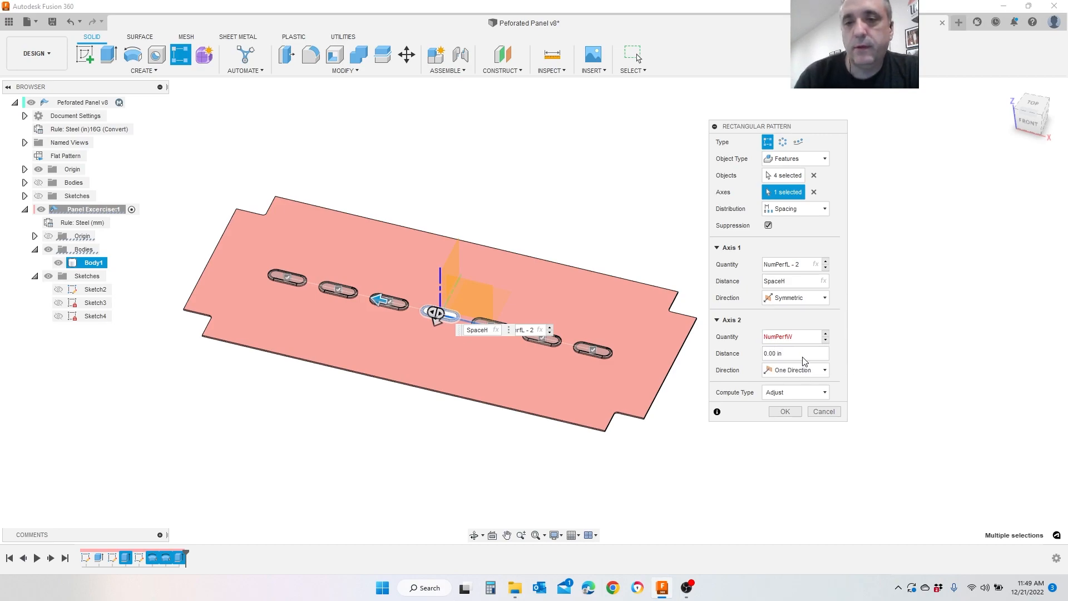
drag(802, 355, 757, 354)
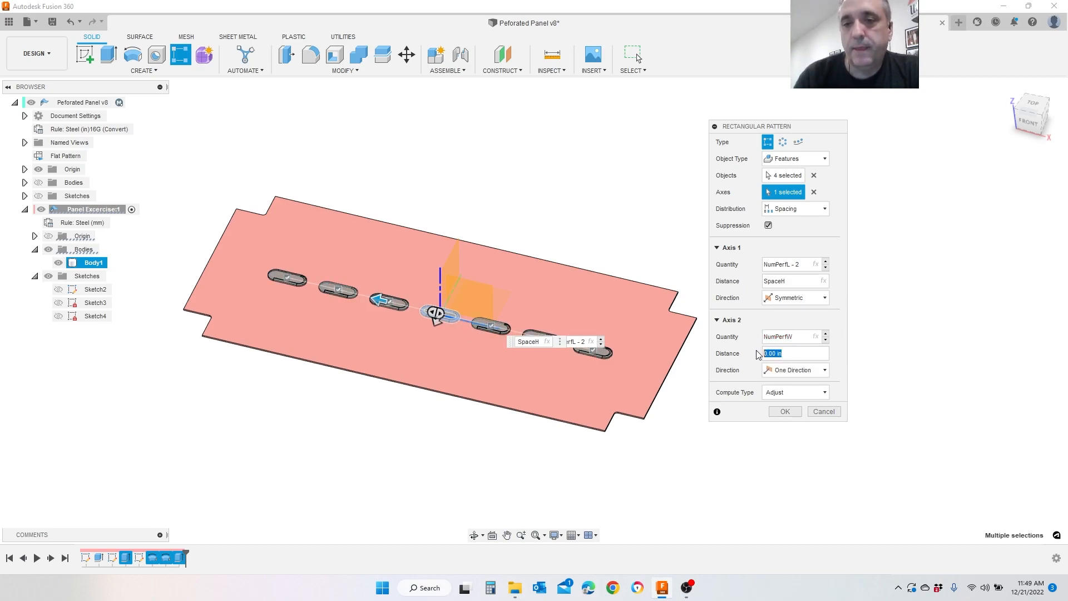
text(Space)
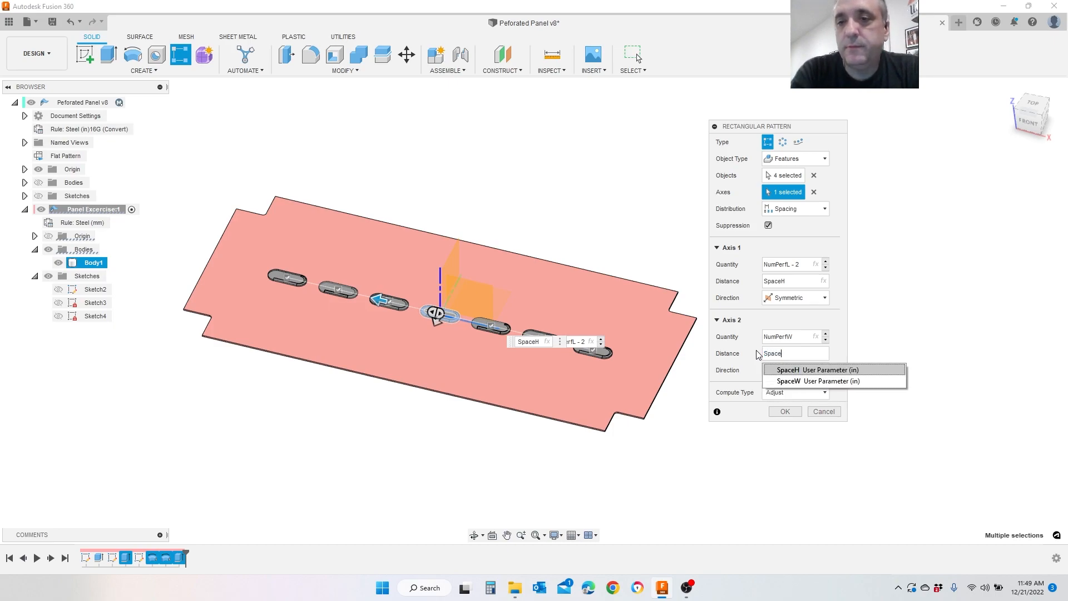
text(W)
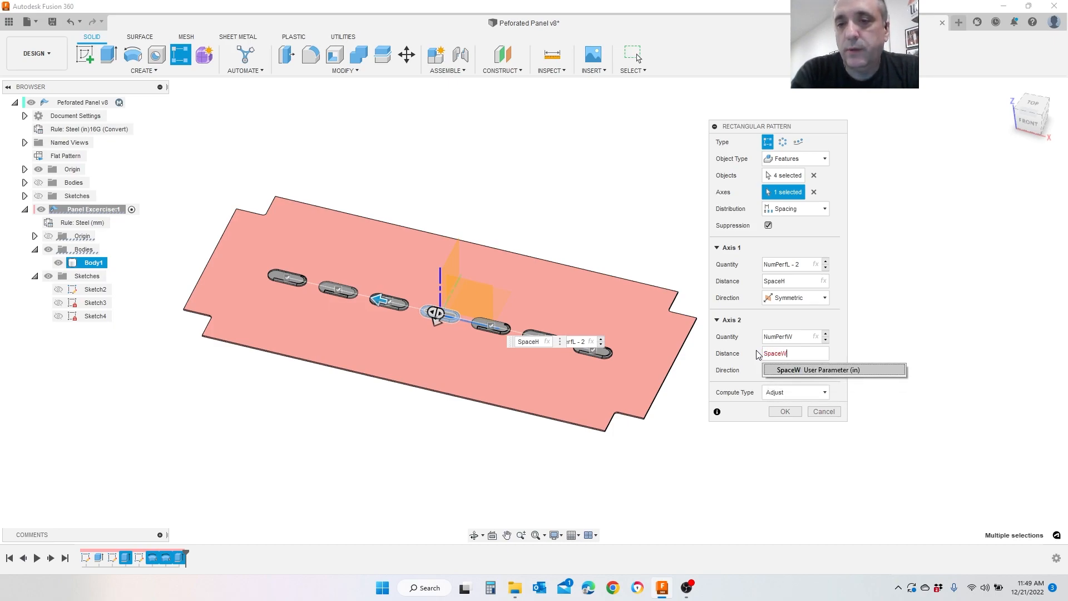
click(872, 345)
Step: Make the second axis Symmetric with quantity NumPerfW - 2 and complete the slot pattern with compute type Adjust
click(823, 371)
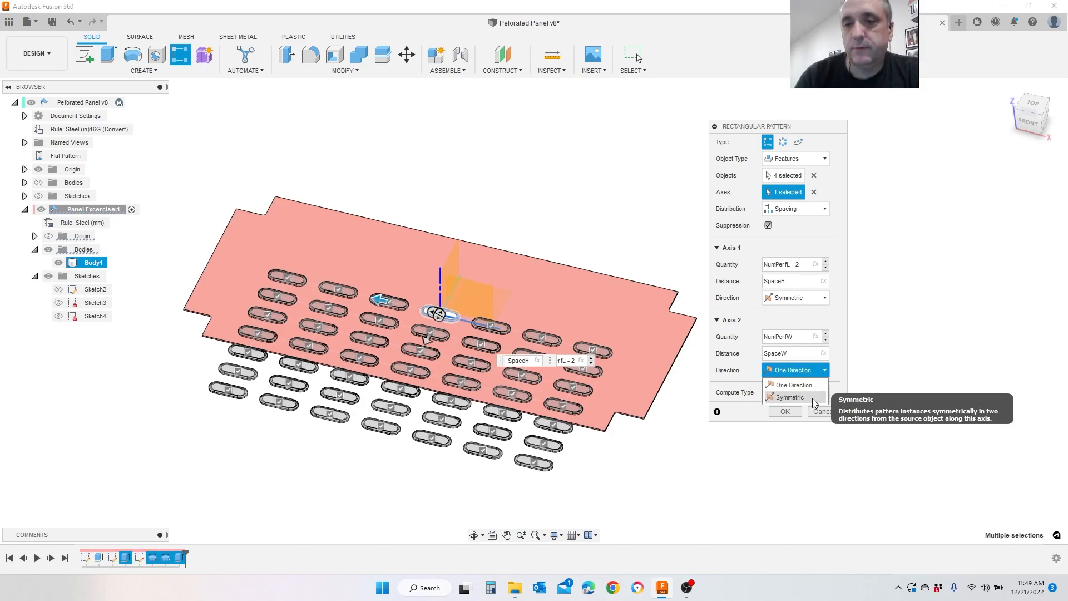
click(812, 399)
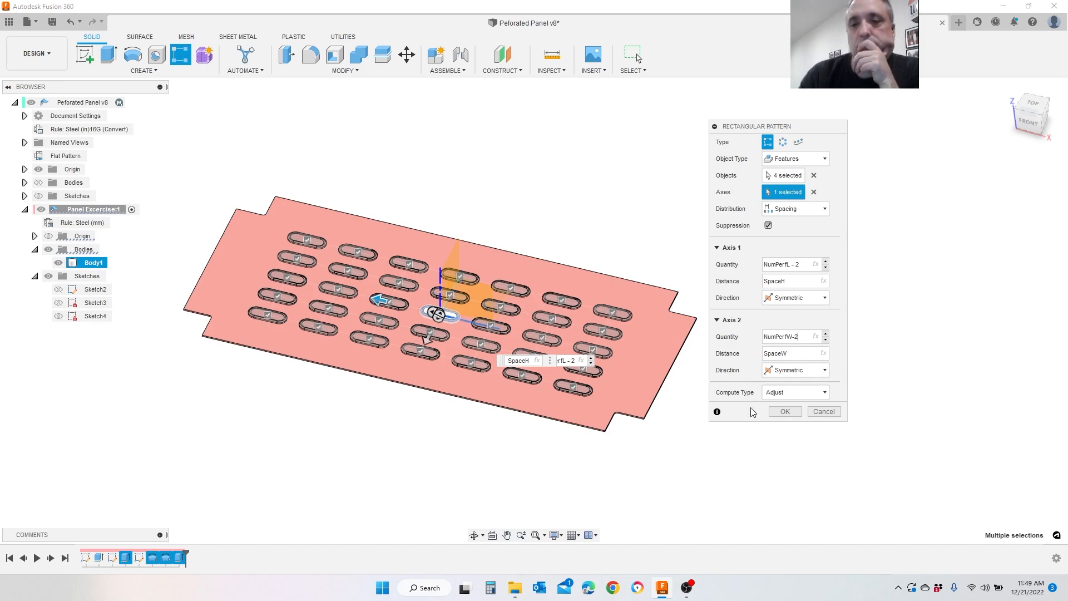
click(800, 395)
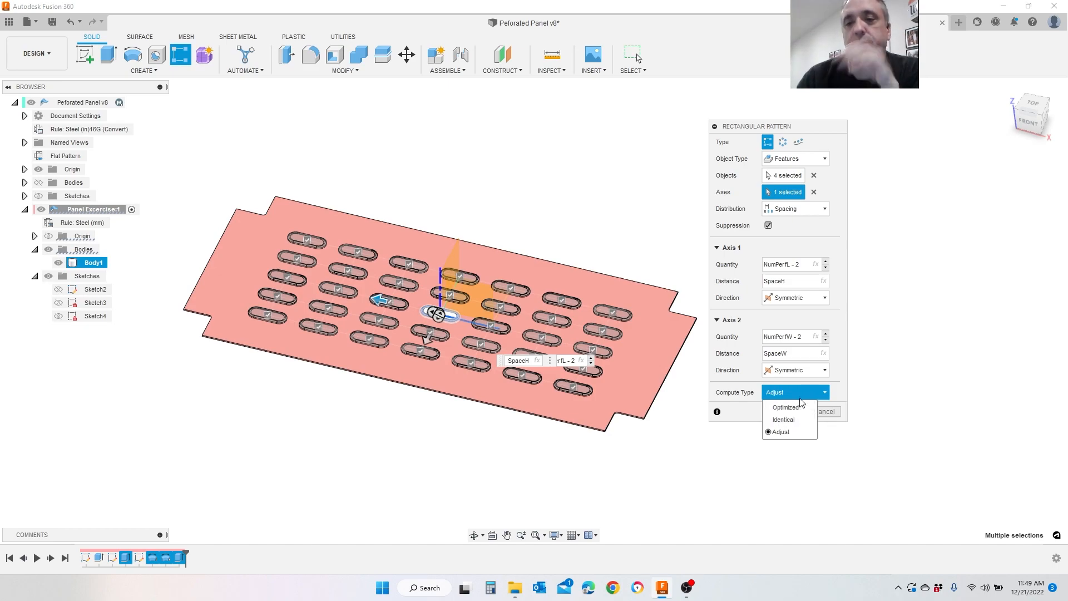
click(838, 385)
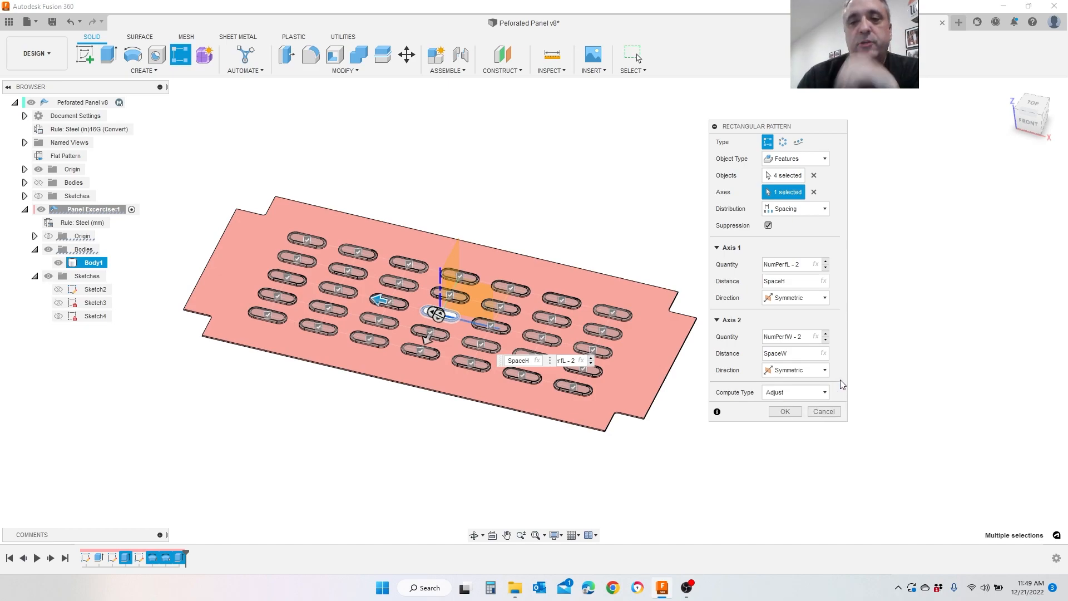
click(783, 412)
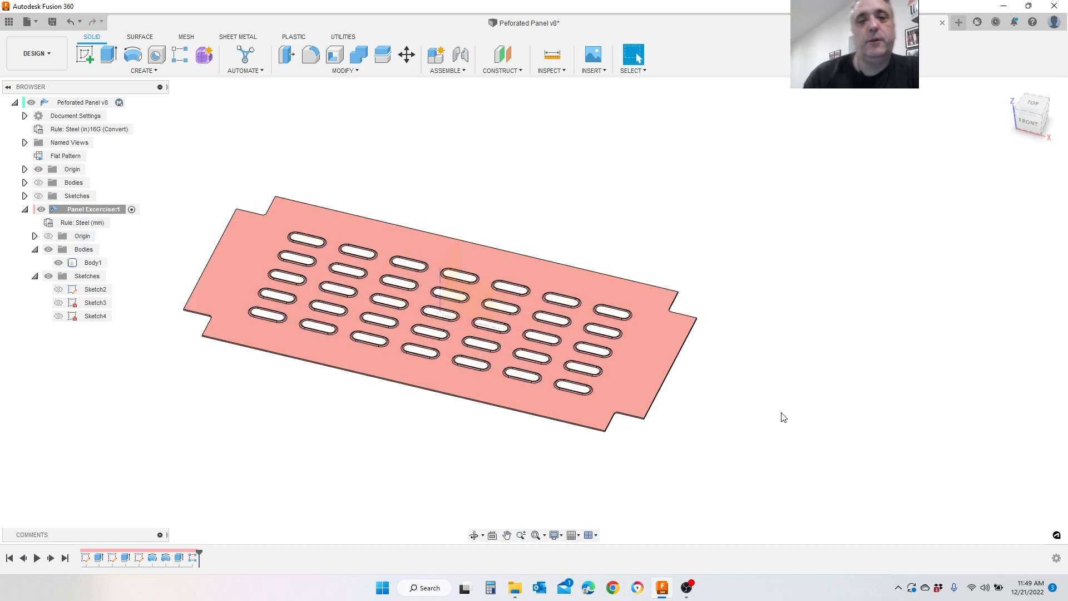
Step: Create a new sketch on the underside face of the perforated panel
scroll(378, 343, up, 2)
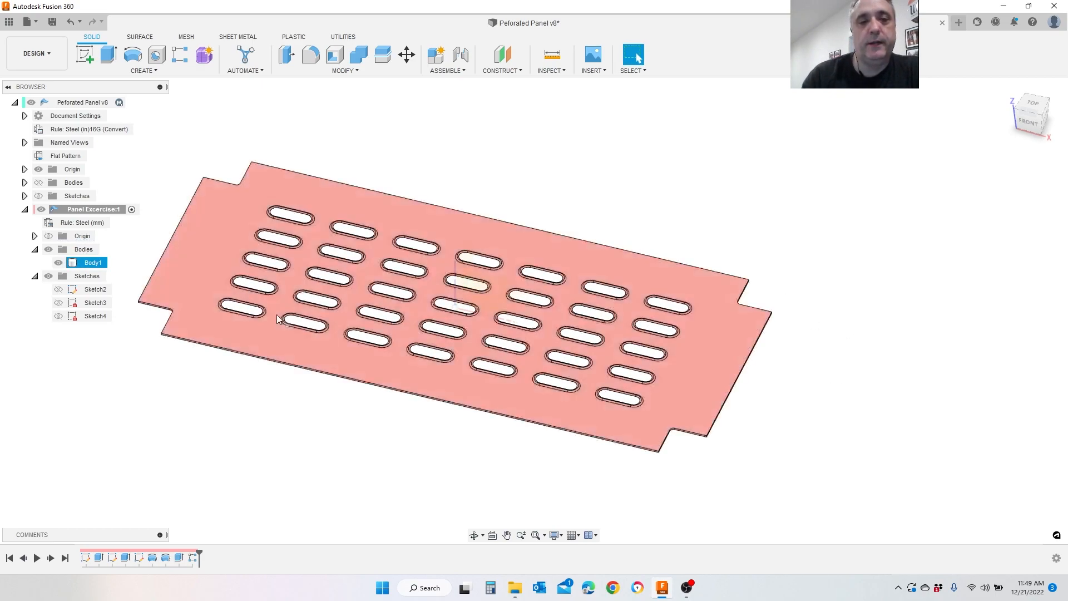
scroll(161, 276, up, 2)
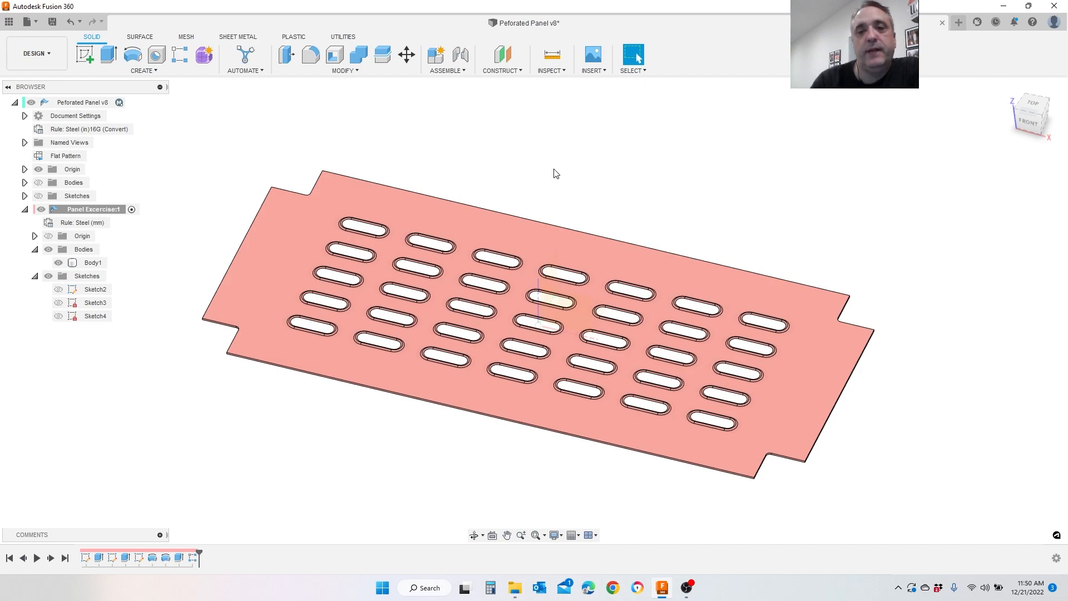
click(738, 291)
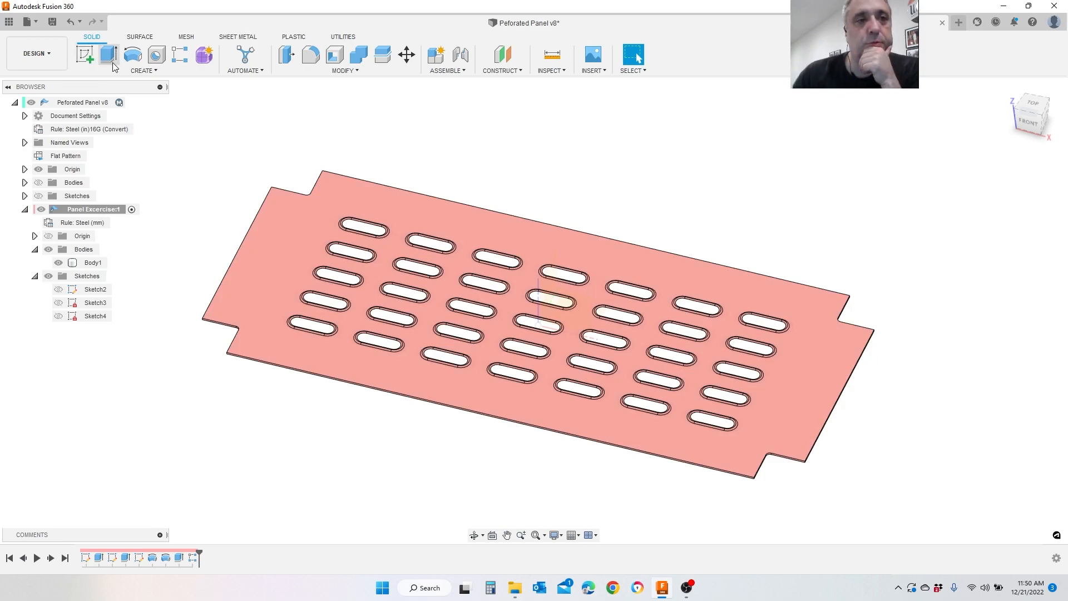
click(227, 38)
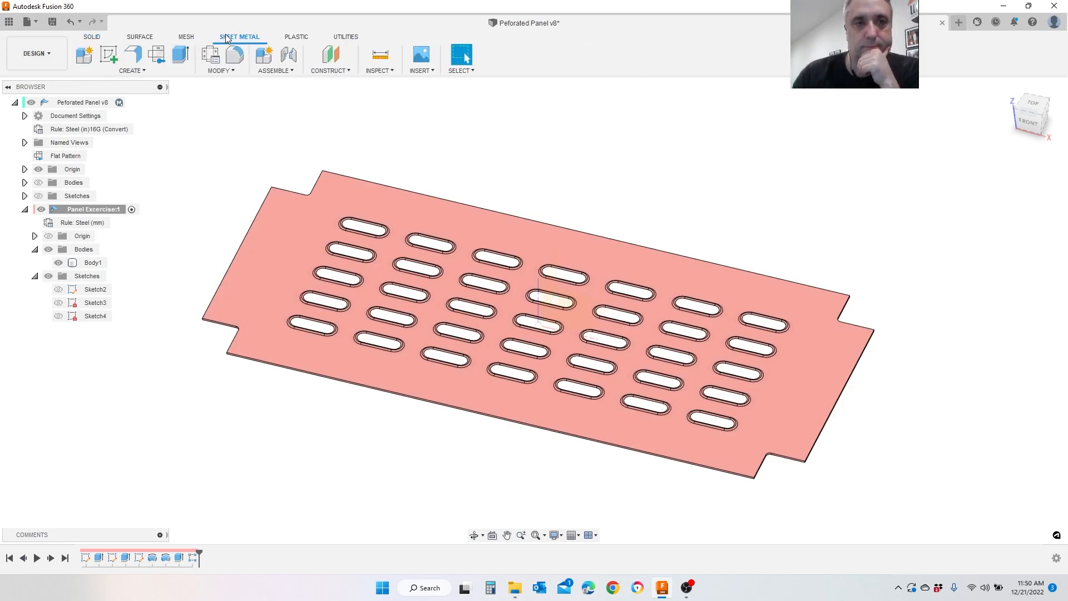
click(108, 54)
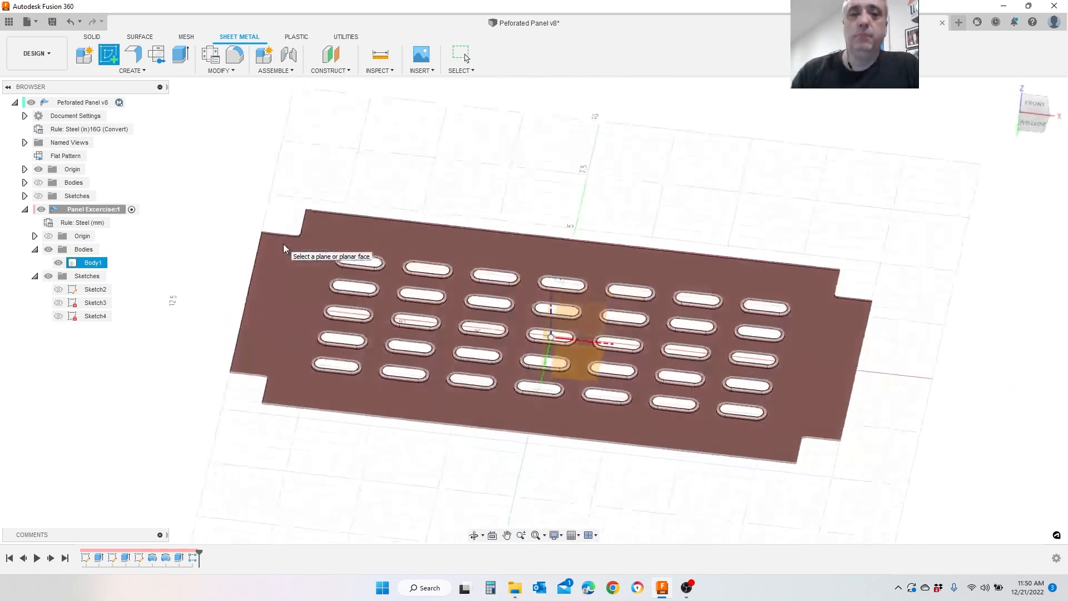
click(318, 328)
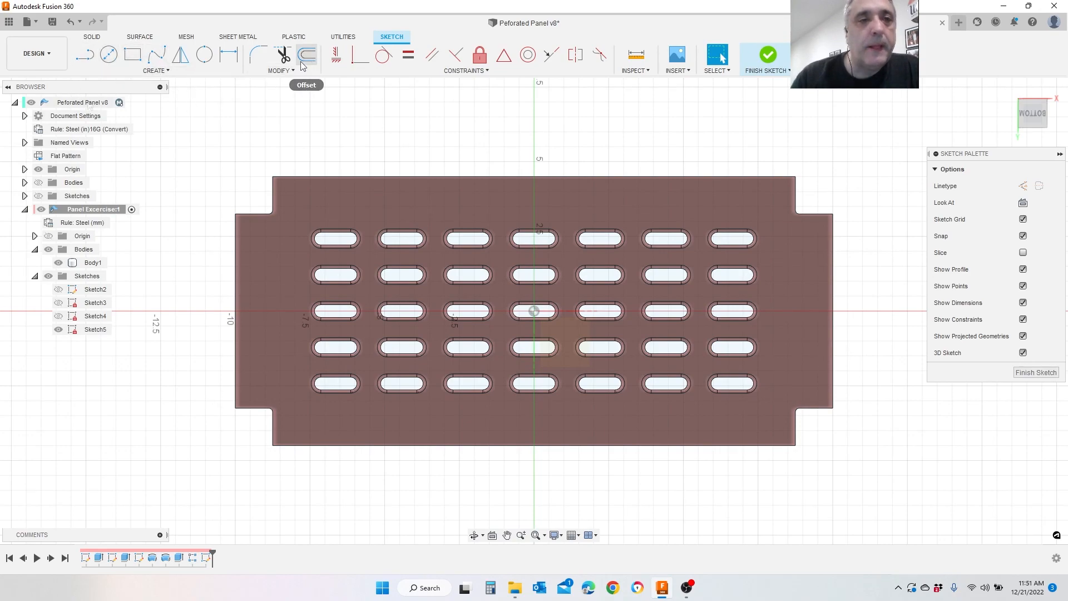
Step: Draw four construction lines along the bases of the edge flanges, joining the panel's opposite outer corners
click(82, 58)
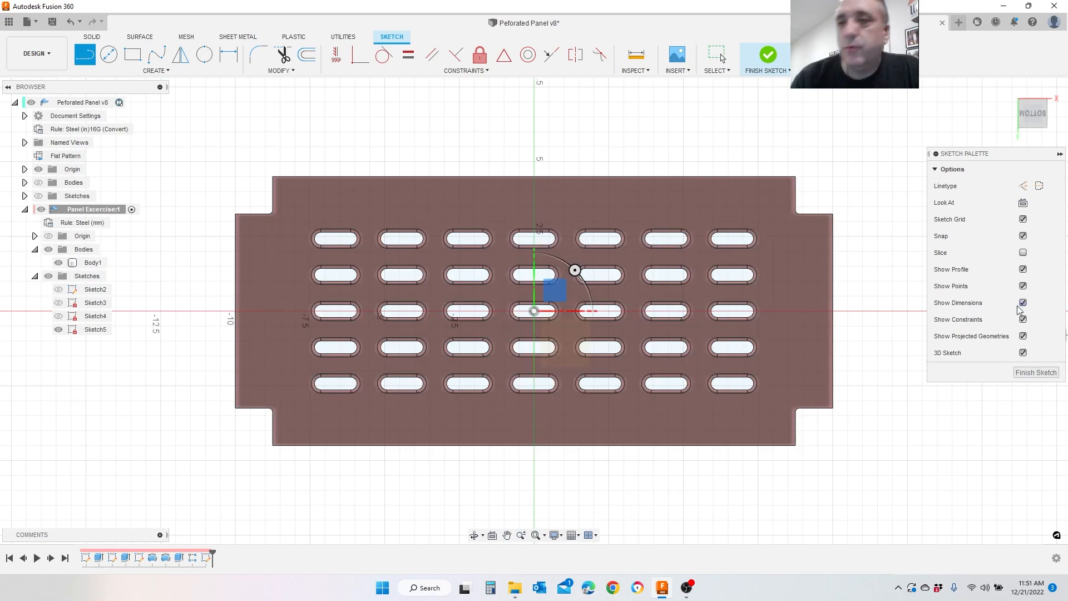
click(1022, 186)
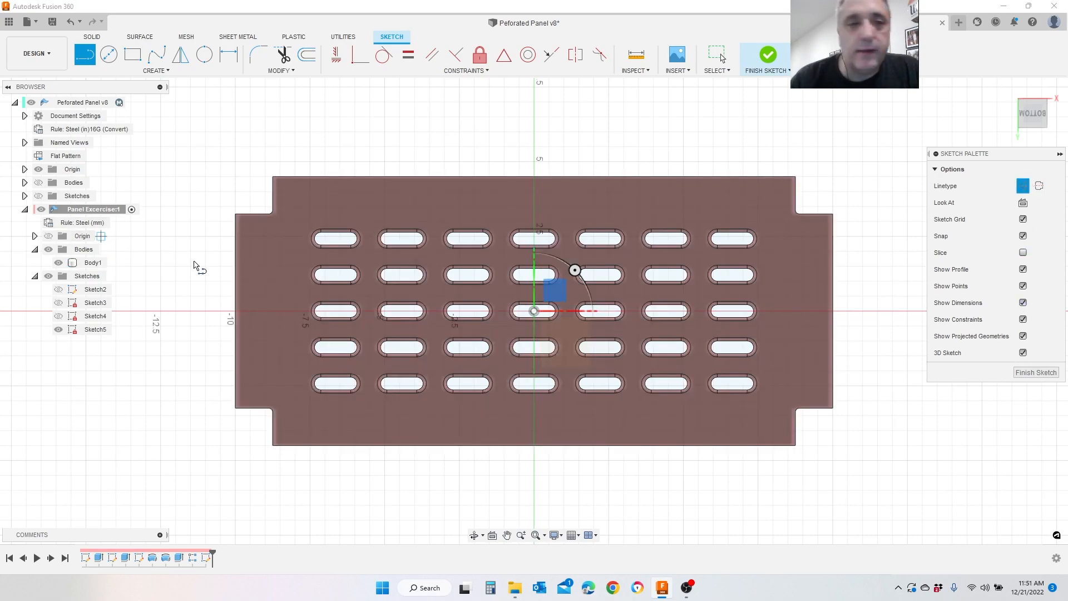
click(236, 214)
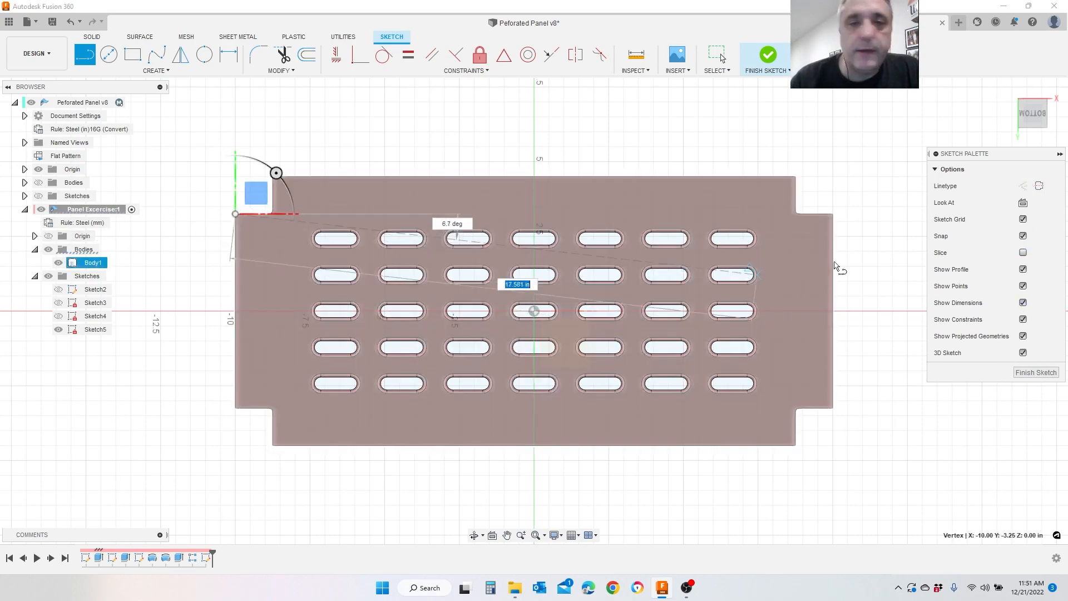
click(833, 213)
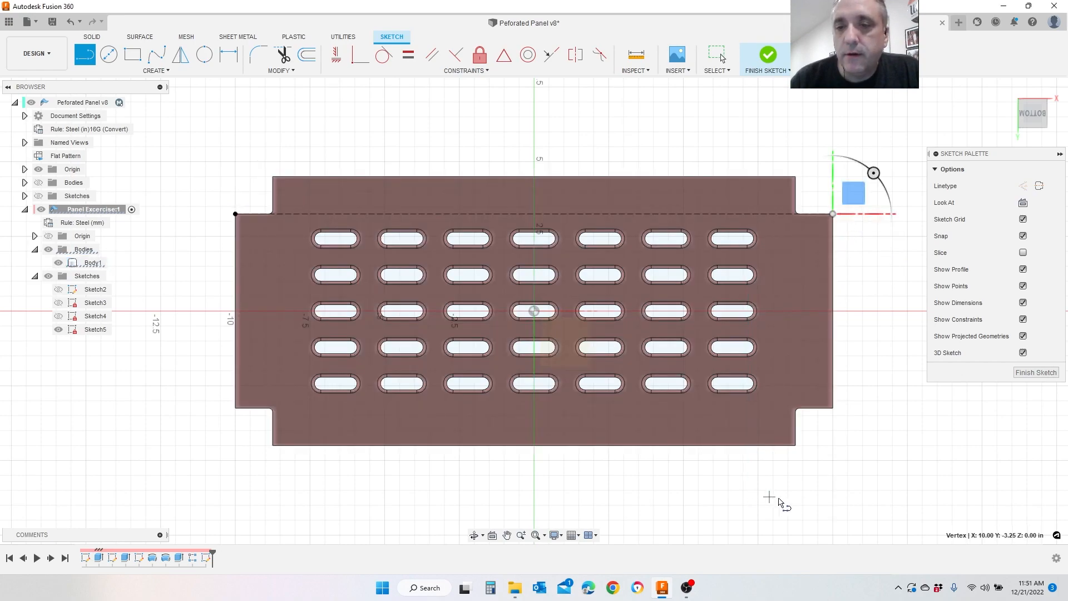
click(795, 445)
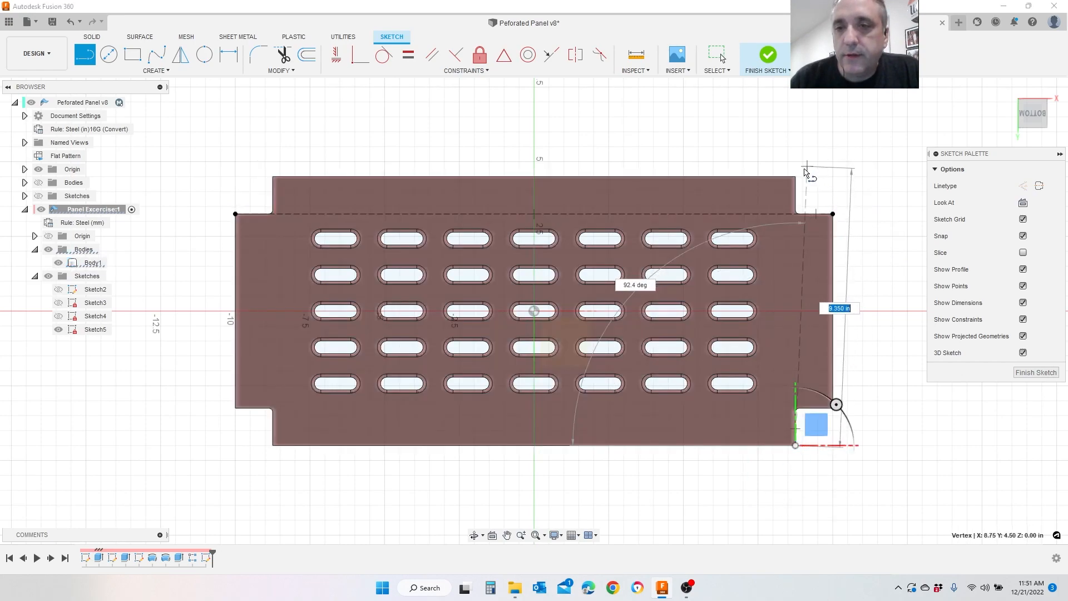
click(795, 177)
click(273, 177)
click(273, 445)
click(235, 407)
click(833, 407)
key(Escape)
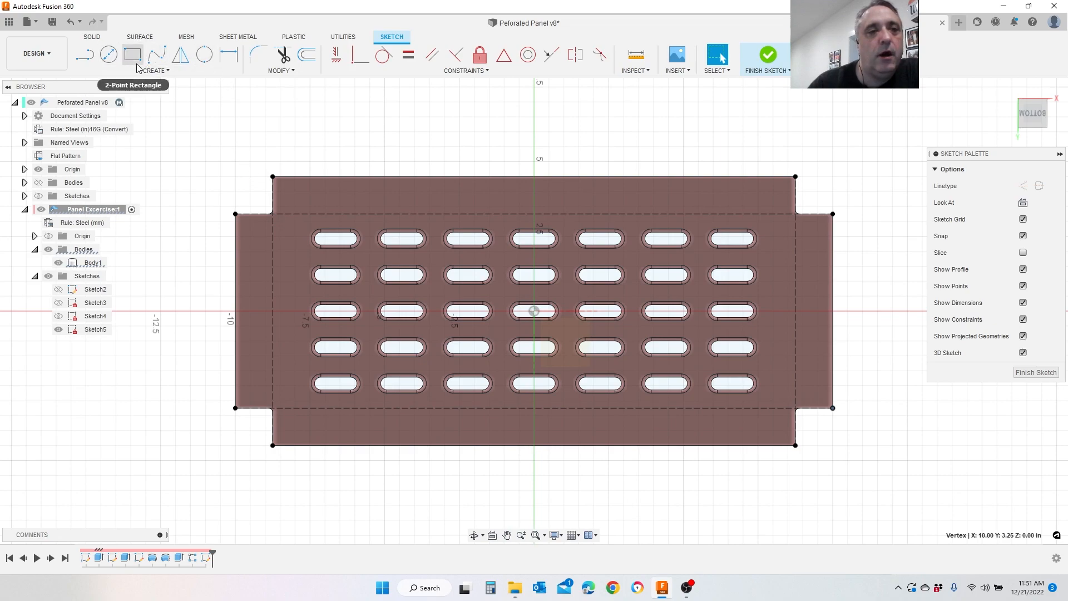
Step: Offset the upper horizontal construction line 0.25 in outward toward the flange edge
click(82, 63)
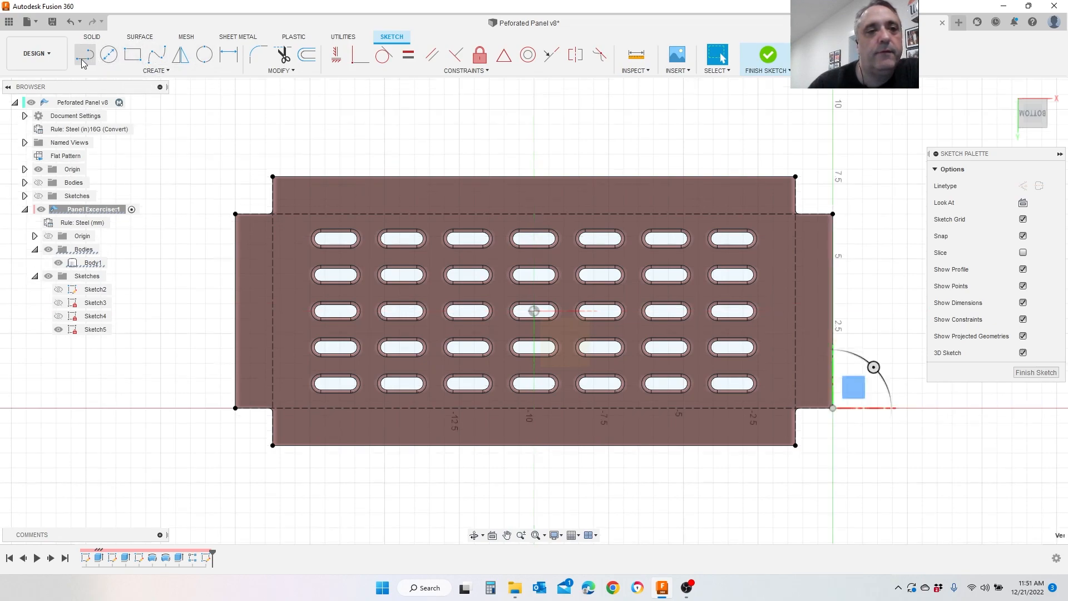
click(306, 54)
click(345, 214)
click(785, 211)
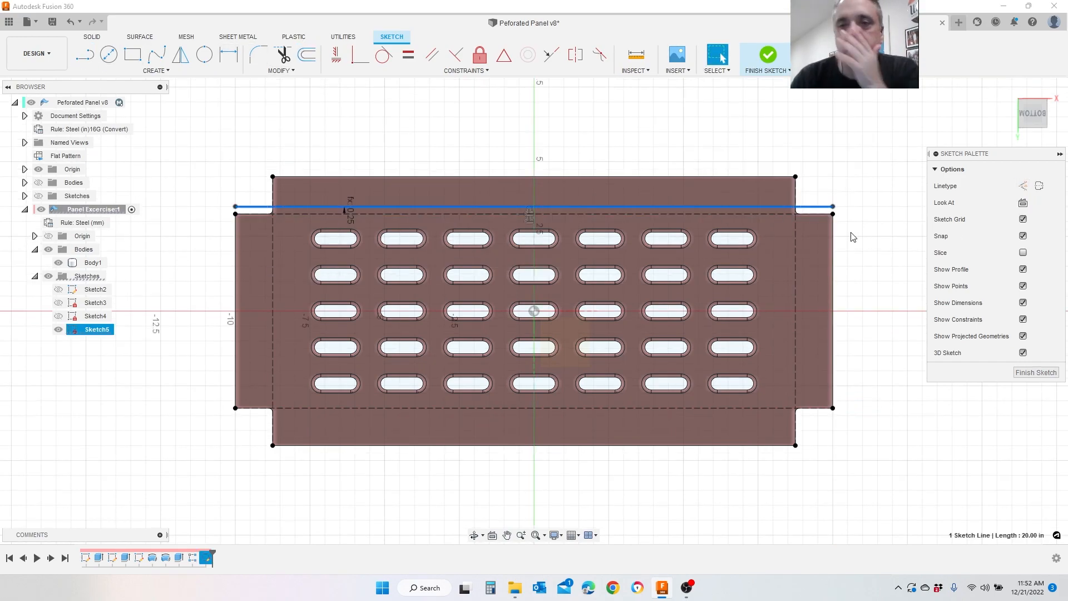
Step: Offset the left, lower and right construction lines outward using the Offset parameter of 0.25 in
click(271, 252)
click(307, 54)
key(Return)
click(307, 54)
click(525, 409)
key(Return)
key(Return)
key(o)
click(796, 260)
text(Offset)
key(Return)
key(Return)
Step: Sketch a 7/16 in diameter circle on the panel's vertical axis within the upper flange area
scroll(620, 150, up, 1)
click(109, 55)
scroll(535, 206, up, 6)
key(Escape)
scroll(525, 186, down, 5)
scroll(514, 127, up, 2)
scroll(514, 126, up, 2)
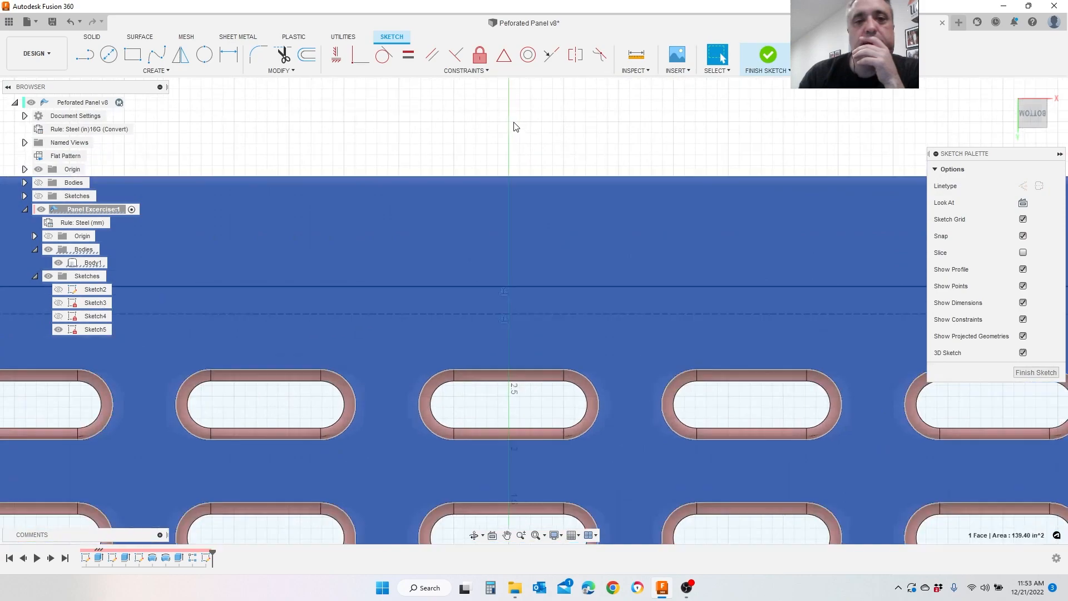
click(108, 55)
click(508, 232)
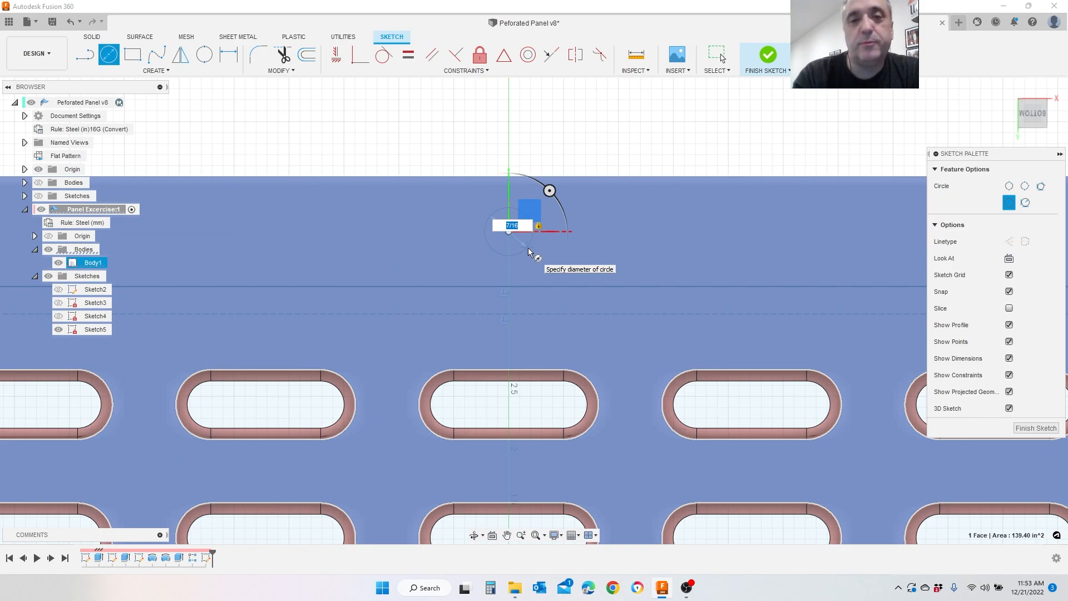
key(Return)
key(Escape)
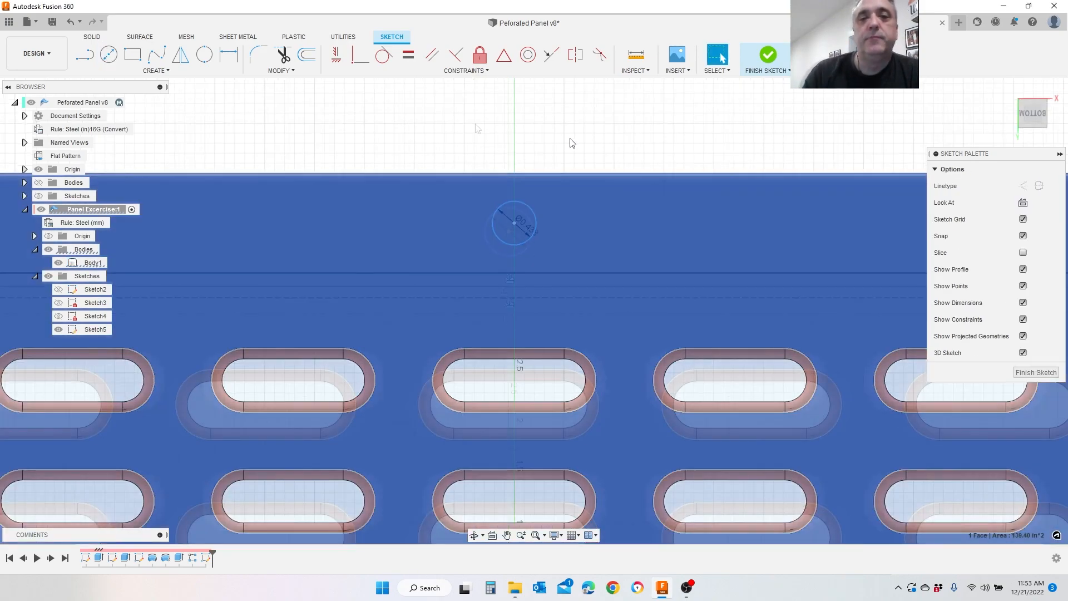
Step: Dimension the circle's centre 0.50 in from the upper offset line
scroll(523, 192, down, 4)
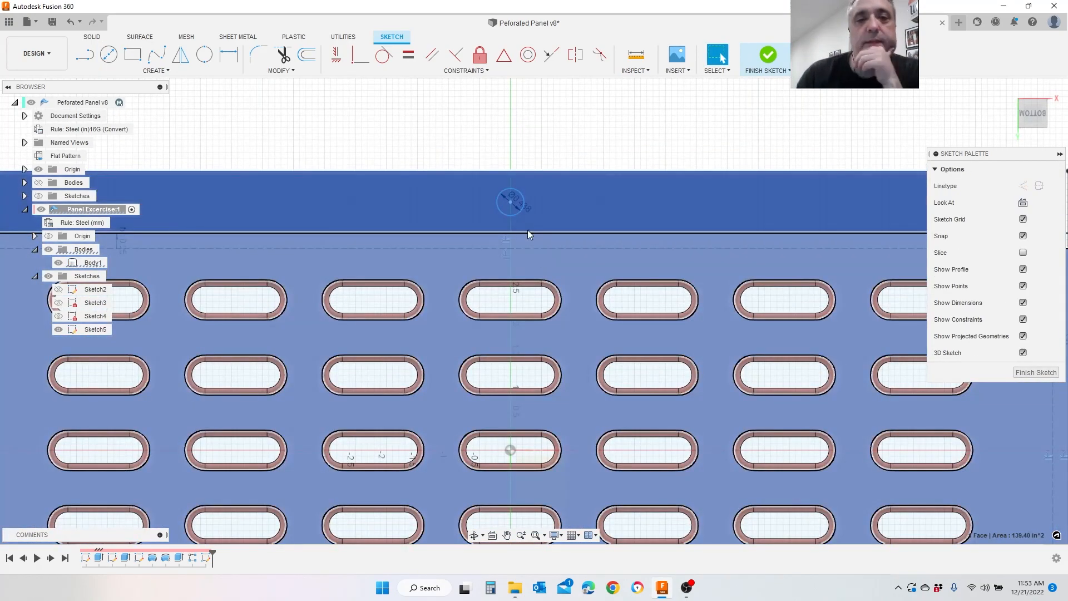
scroll(526, 211, up, 4)
click(228, 54)
click(505, 218)
click(530, 253)
click(590, 109)
key(Return)
scroll(618, 158, down, 8)
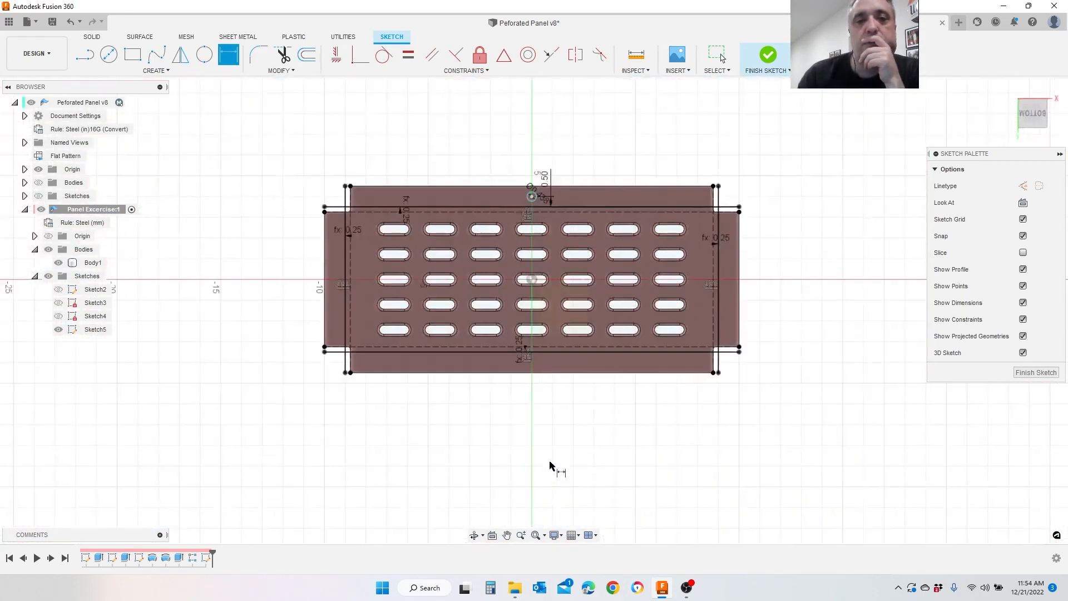
Step: Draw vertical and horizontal construction centre lines across the panel between the midpoints of opposite offset lines
key(l)
scroll(567, 306, up, 6)
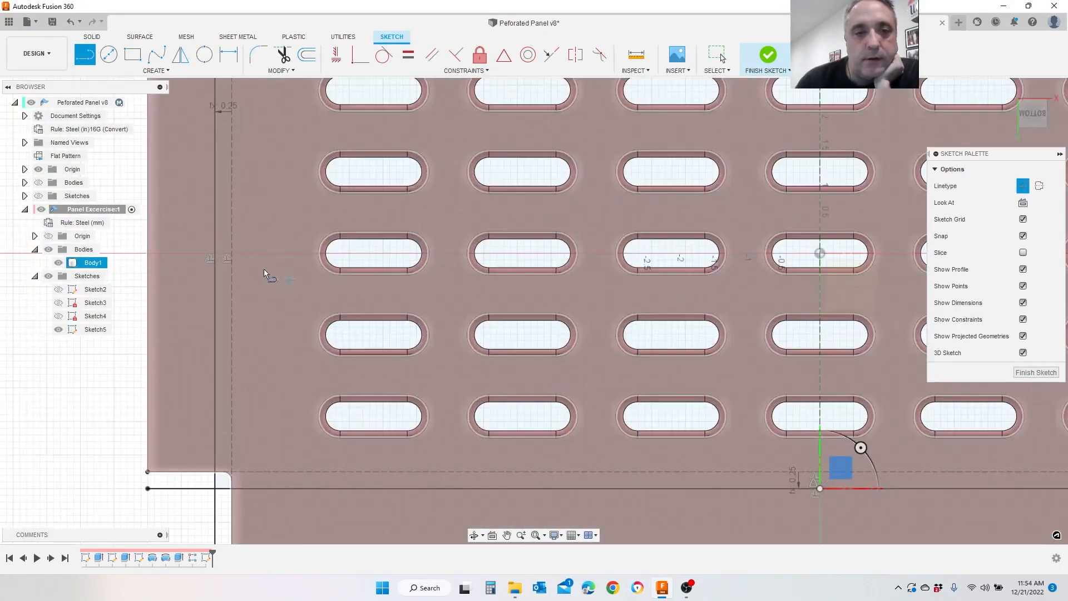
click(215, 253)
scroll(223, 250, down, 5)
scroll(715, 245, up, 5)
click(714, 237)
scroll(746, 250, down, 5)
Step: Switch off construction linetype and draw a short line from the circle's centre to the midpoint of the upper offset line
click(1023, 186)
scroll(473, 136, up, 5)
scroll(518, 159, up, 5)
click(518, 148)
scroll(519, 153, down, 5)
scroll(525, 178, up, 5)
click(492, 175)
scroll(491, 178, down, 5)
Step: Make the short line below the upper flange circle collinear with the panel's vertical construction centre line
click(551, 55)
click(491, 165)
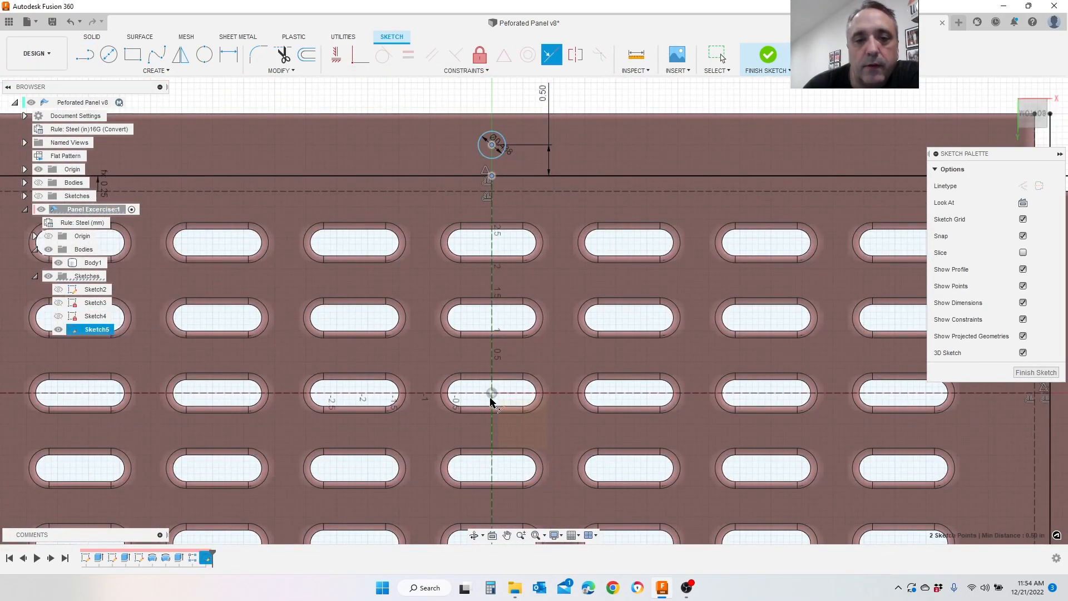
click(491, 400)
scroll(500, 255, down, 5)
scroll(481, 150, up, 2)
Step: Pattern the upper flange circle symmetrically along the horizontal centre line as three instances, with the extent distance derived from PanelL
click(157, 71)
click(110, 241)
scroll(534, 200, up, 5)
click(540, 186)
scroll(518, 181, down, 4)
click(790, 226)
scroll(790, 226, down, 2)
text(PanelL)
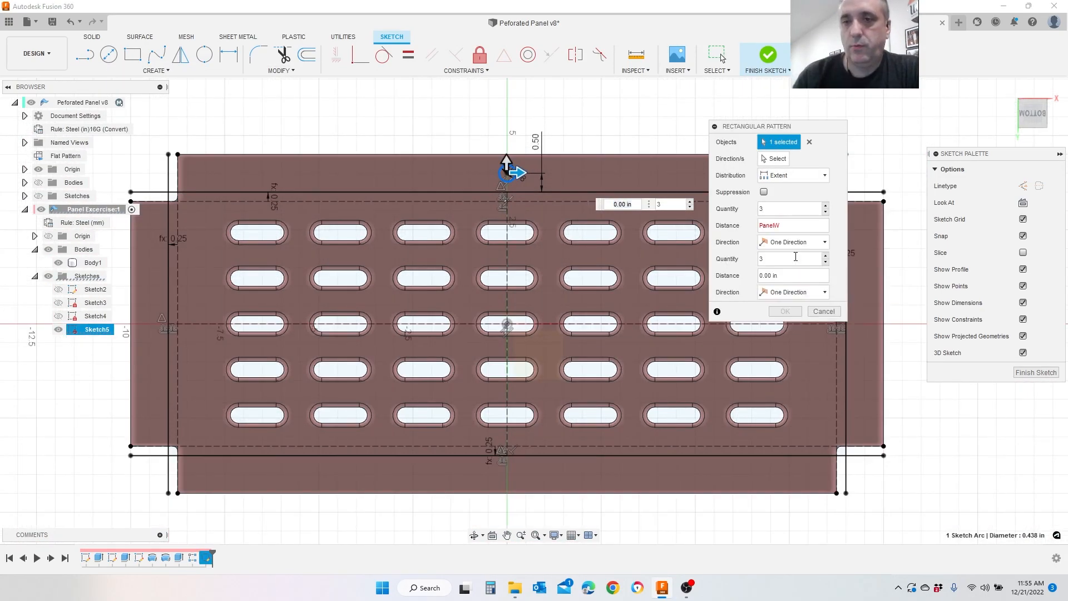
click(796, 253)
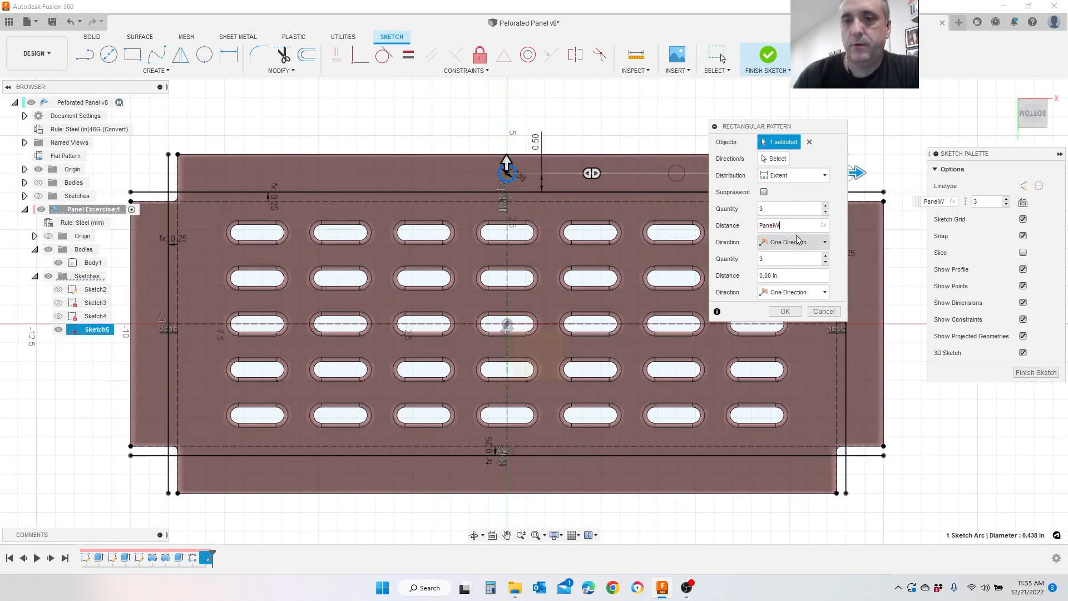
click(777, 161)
click(801, 242)
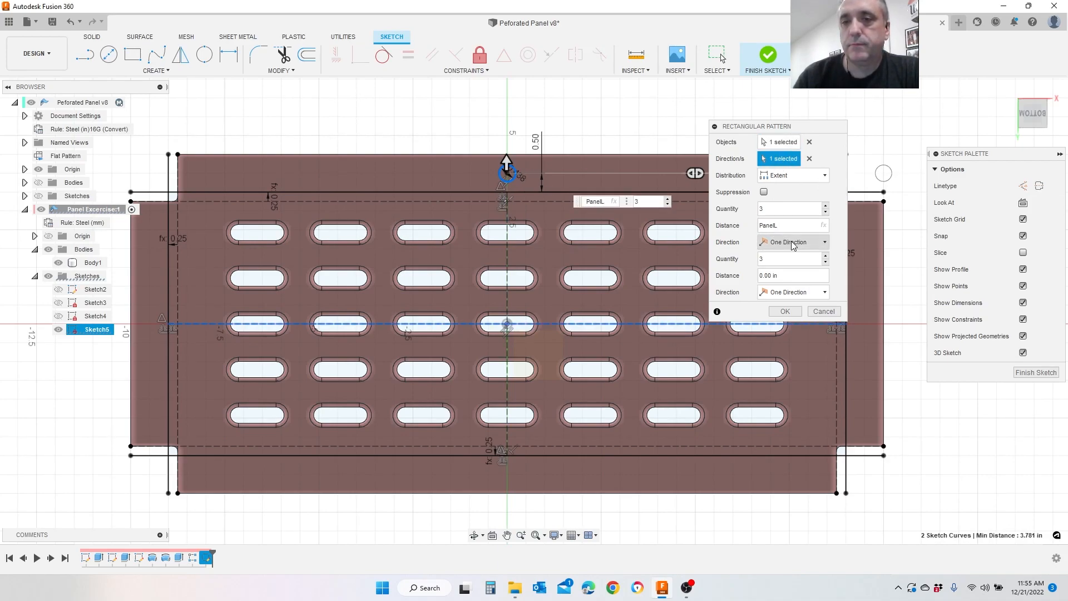
click(790, 262)
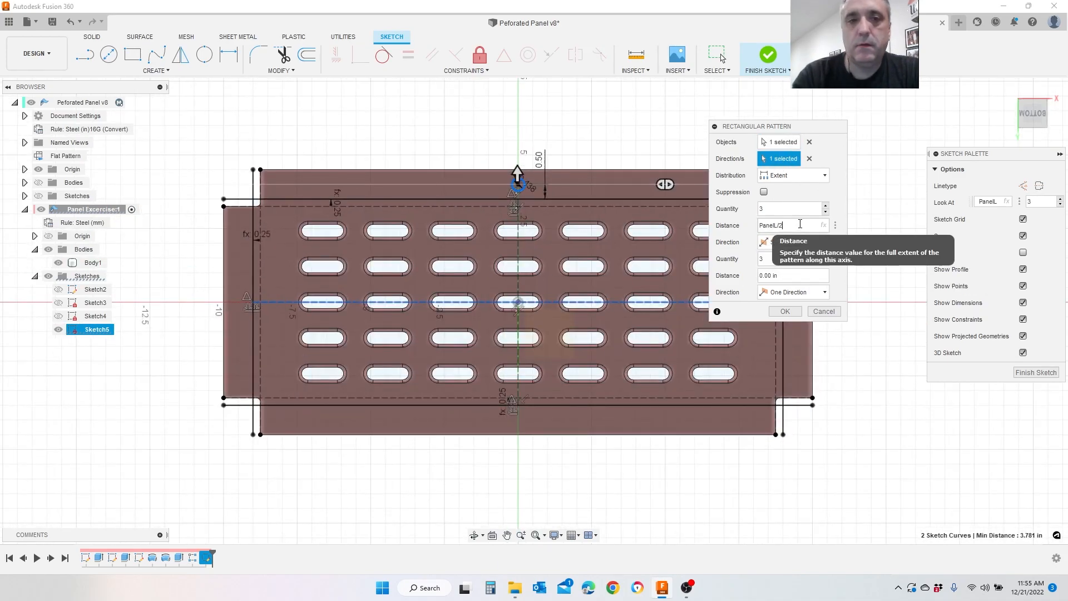
key(Return)
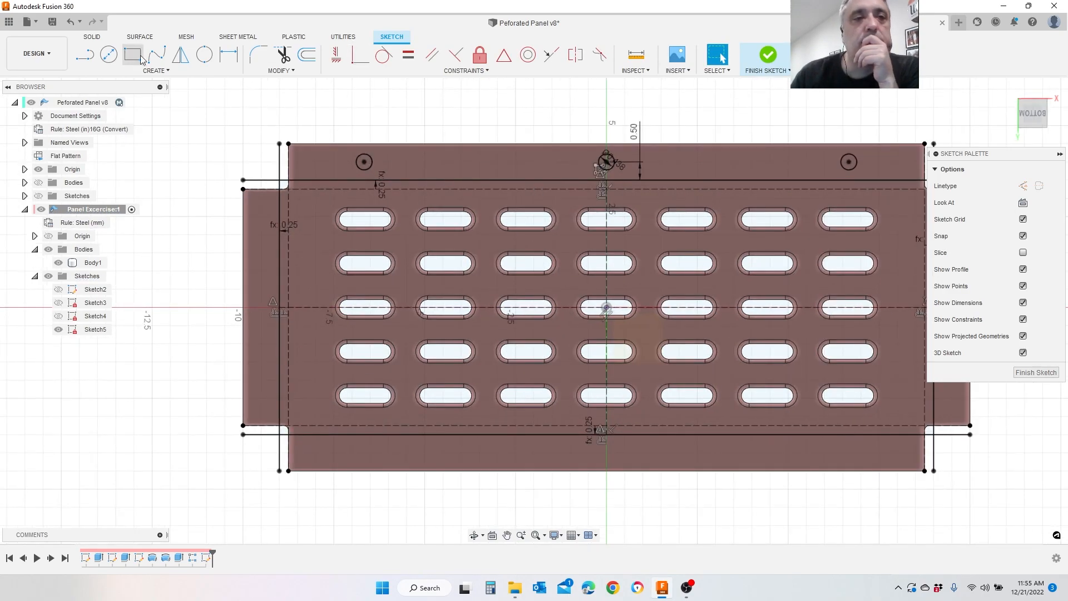
Step: Sketch a circle on the left flange along the horizontal centre line and make it equal to the upper flange circle
click(108, 53)
scroll(232, 306, up, 5)
click(274, 295)
click(284, 311)
scroll(250, 166, down, 5)
click(409, 59)
click(509, 134)
scroll(509, 134, down, 5)
key(Escape)
scroll(311, 167, up, 6)
Step: Dimension the left flange circle's centre 0.50 in from the left offset line
key(d)
click(301, 320)
click(273, 361)
click(183, 297)
key(Return)
Step: Make the left flange circle's short line collinear with the panel's horizontal construction centre line
click(551, 54)
click(258, 372)
scroll(617, 371, down, 3)
click(655, 371)
scroll(284, 307, down, 2)
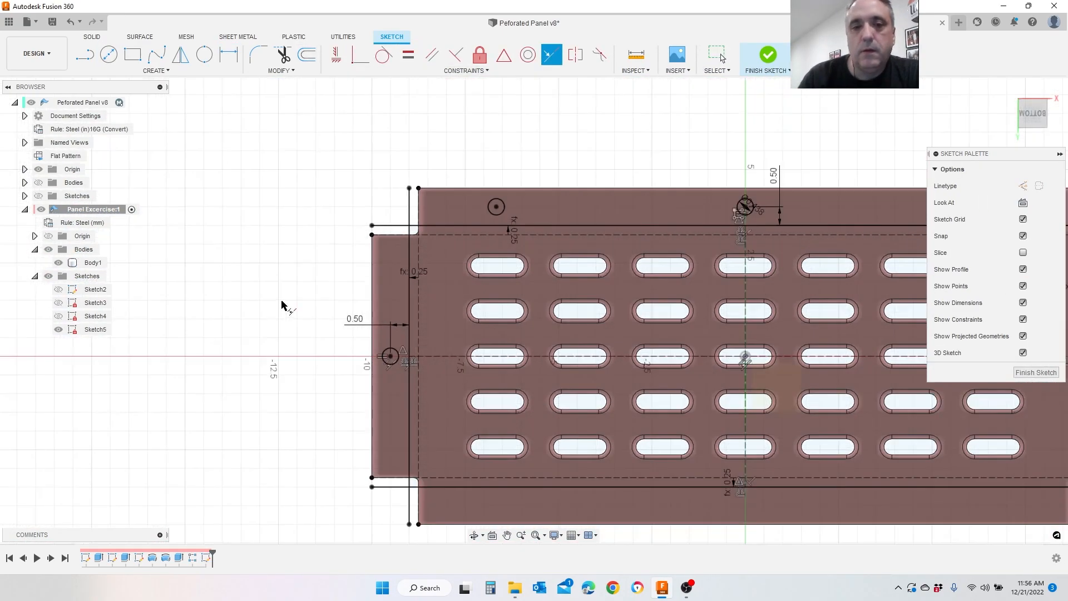
Step: Pattern the left flange circle vertically as three symmetric instances, using Extent distribution and a distance of PanelW/4
click(157, 71)
scroll(396, 364, up, 4)
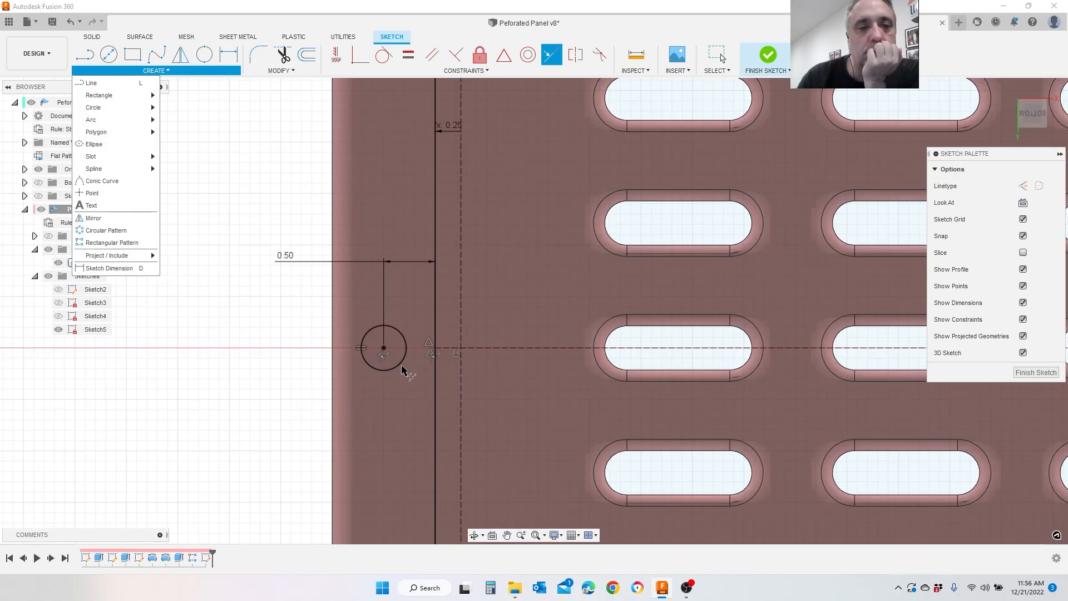
click(112, 242)
click(397, 365)
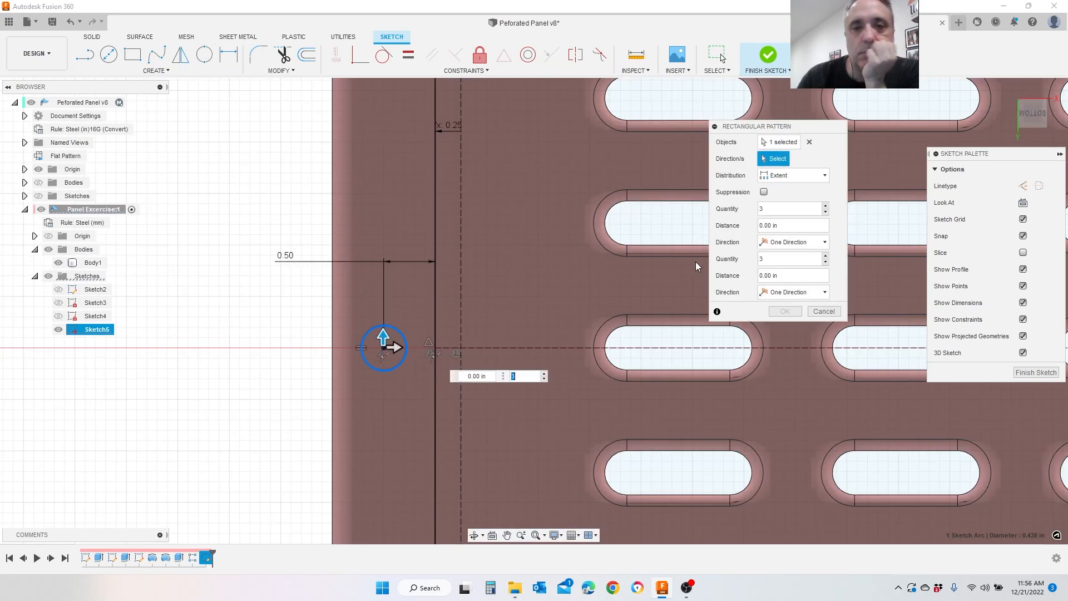
click(793, 292)
click(785, 310)
click(795, 176)
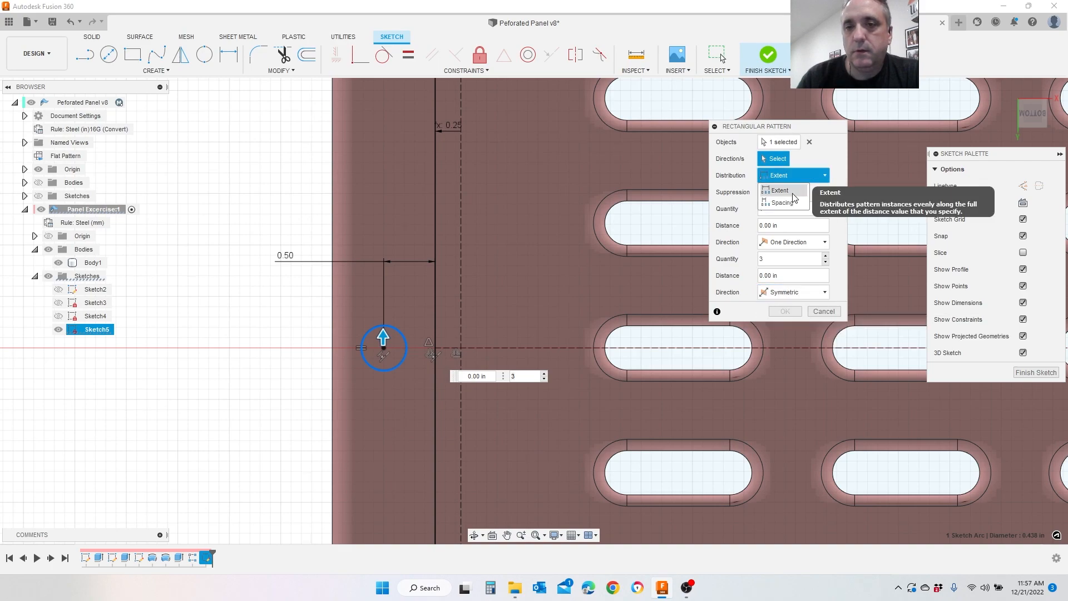
click(792, 192)
click(796, 275)
text(PanelW/4)
scroll(688, 369, down, 3)
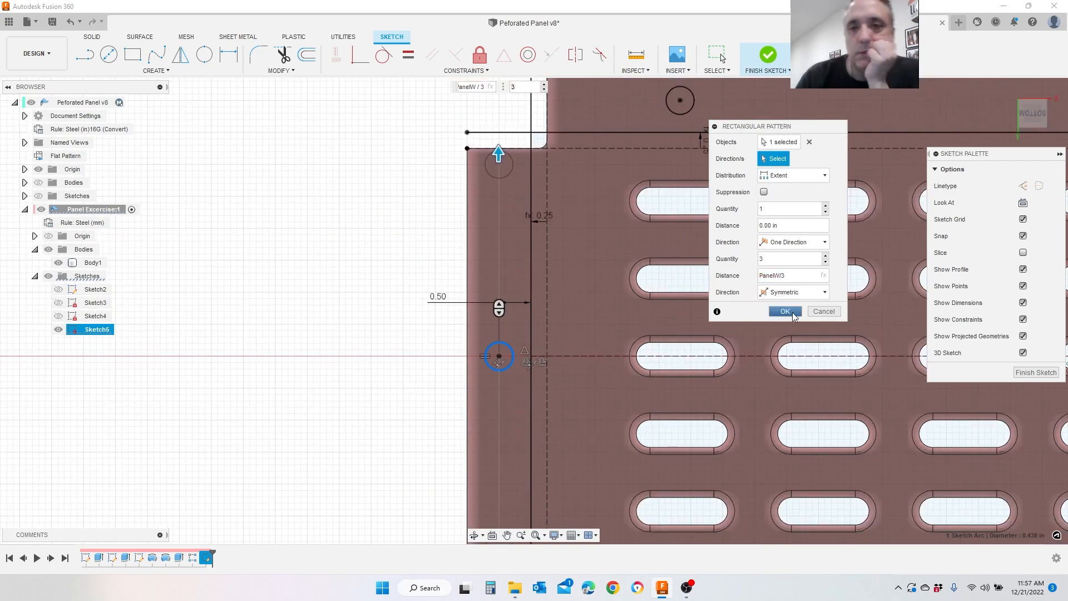
click(785, 311)
scroll(533, 136, down, 5)
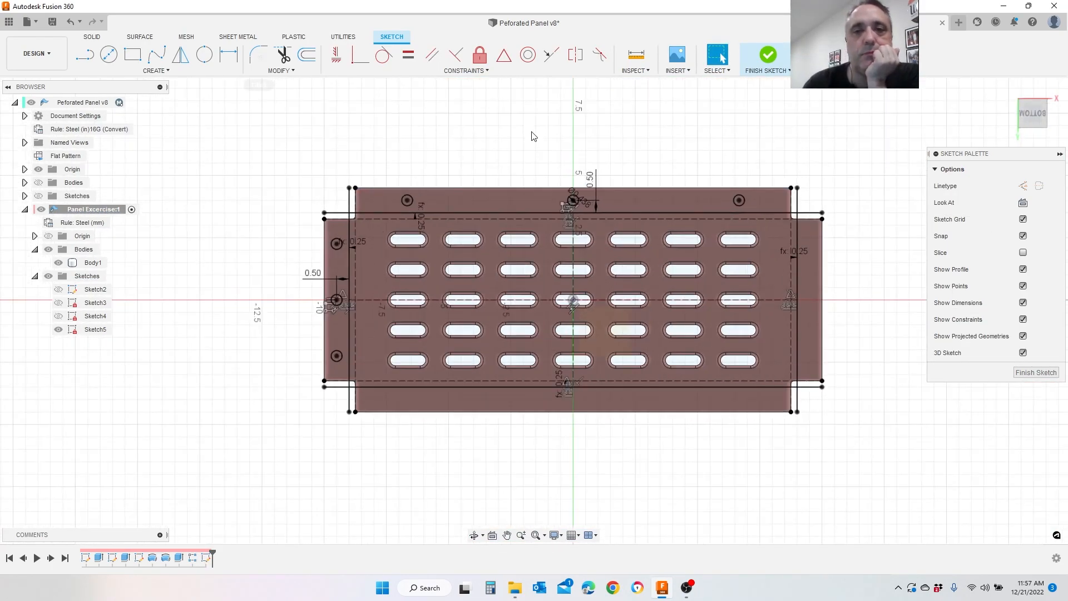
Step: Mirror the three upper flange circles across the horizontal centre line onto the lower flange
click(181, 54)
scroll(390, 190, up, 3)
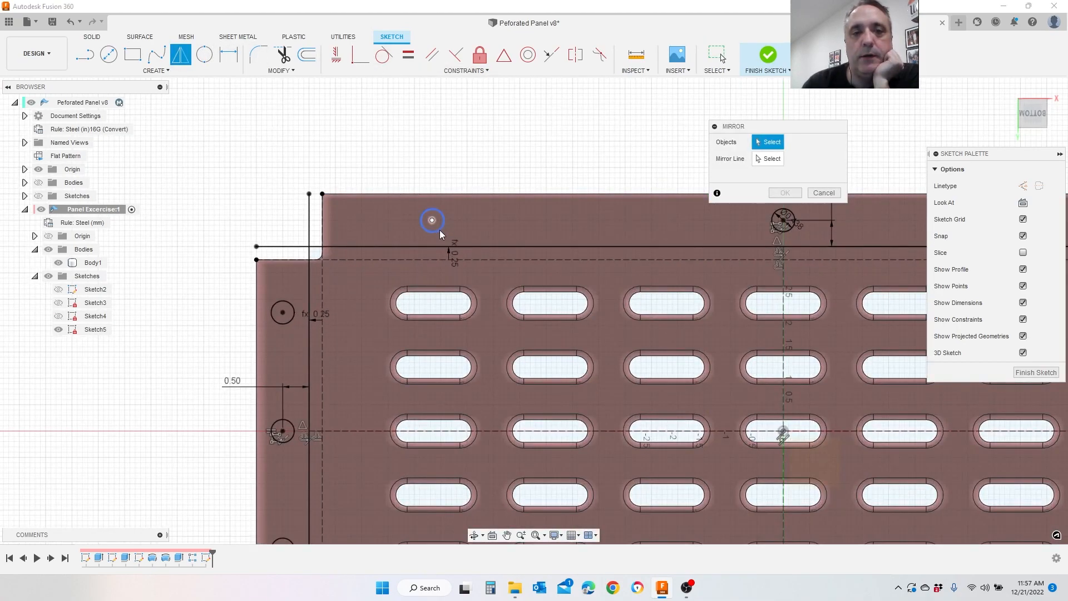
click(440, 229)
click(788, 230)
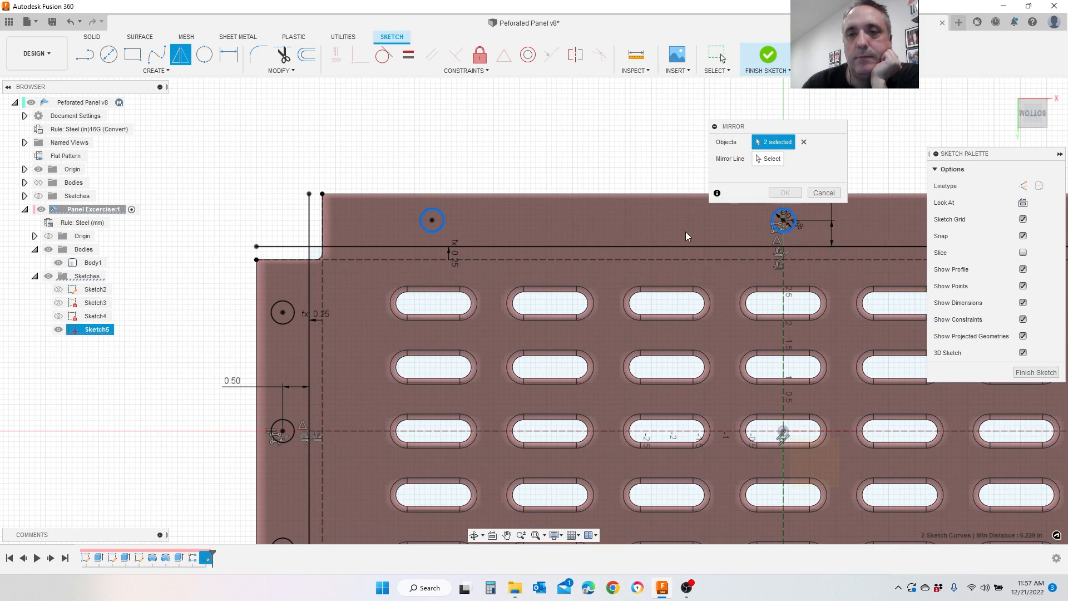
scroll(549, 220, down, 5)
scroll(549, 219, up, 5)
click(747, 213)
click(769, 159)
click(805, 394)
scroll(793, 364, down, 4)
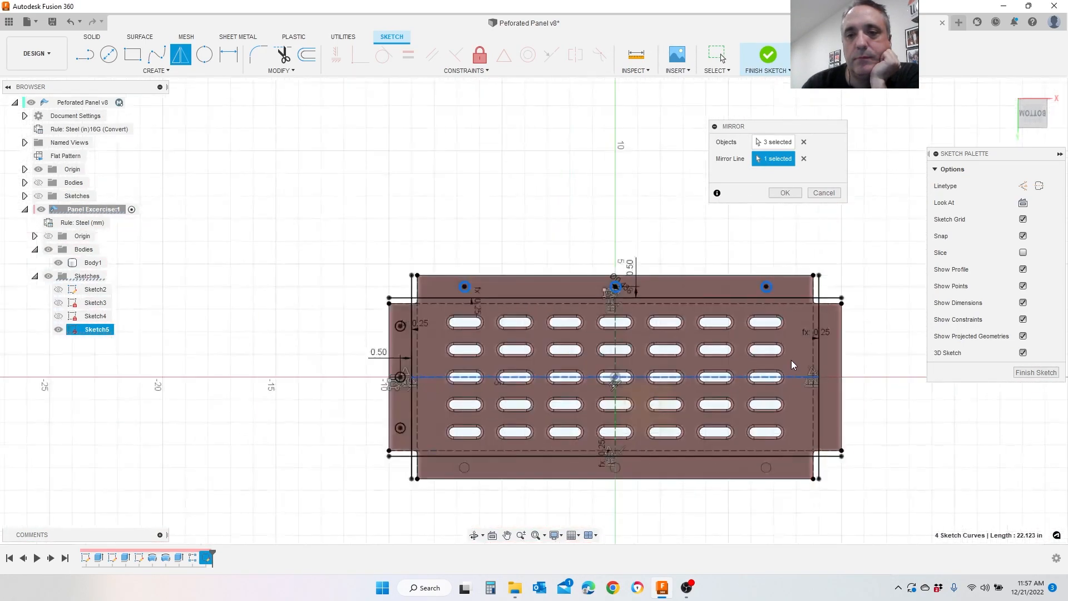
click(785, 193)
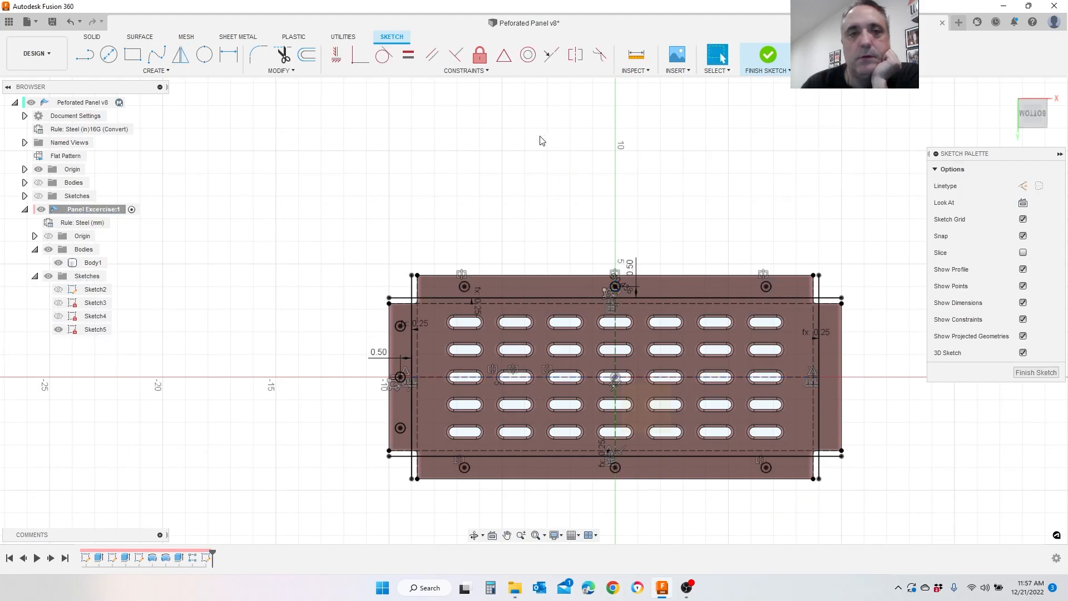
Step: Mirror the two outer left flange circles across the vertical centre line onto the right flange and finish the sketch
right_click(413, 179)
click(417, 144)
scroll(385, 319, up, 4)
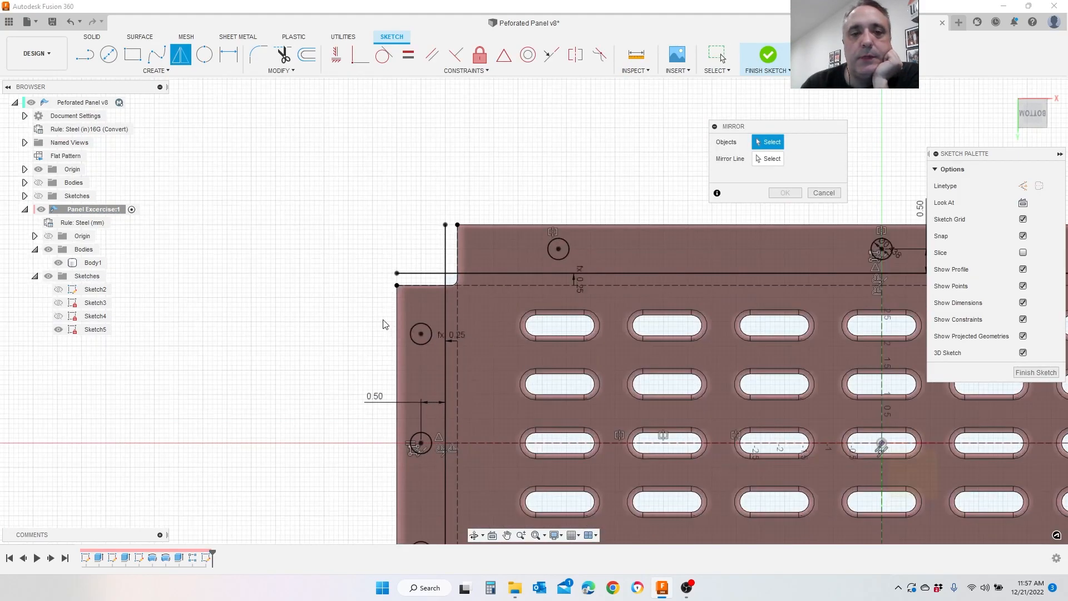
click(427, 340)
scroll(421, 322, down, 4)
scroll(420, 434, up, 4)
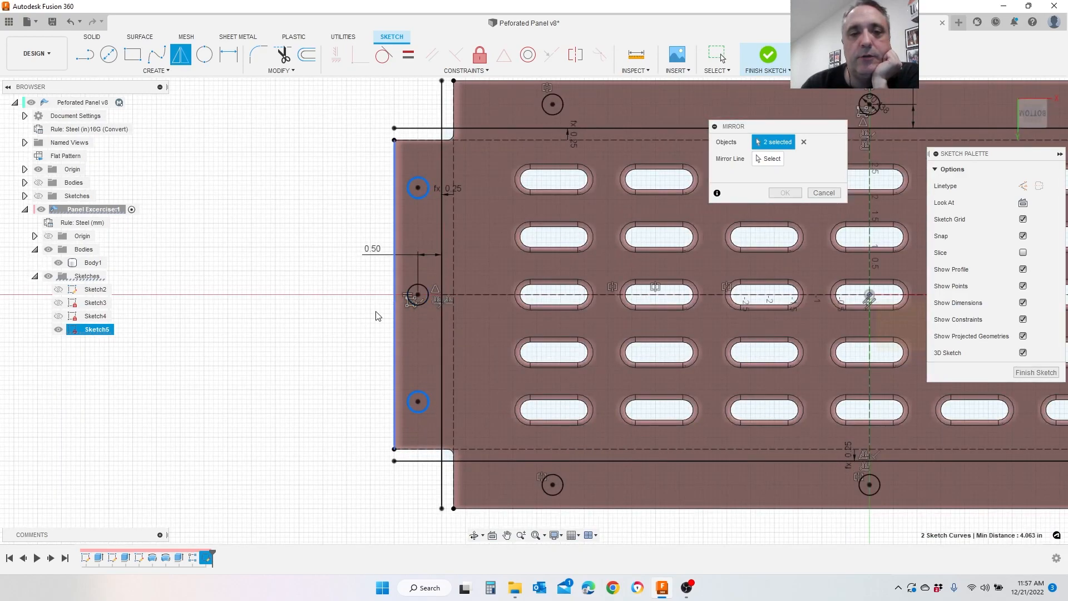
scroll(240, 335, down, 4)
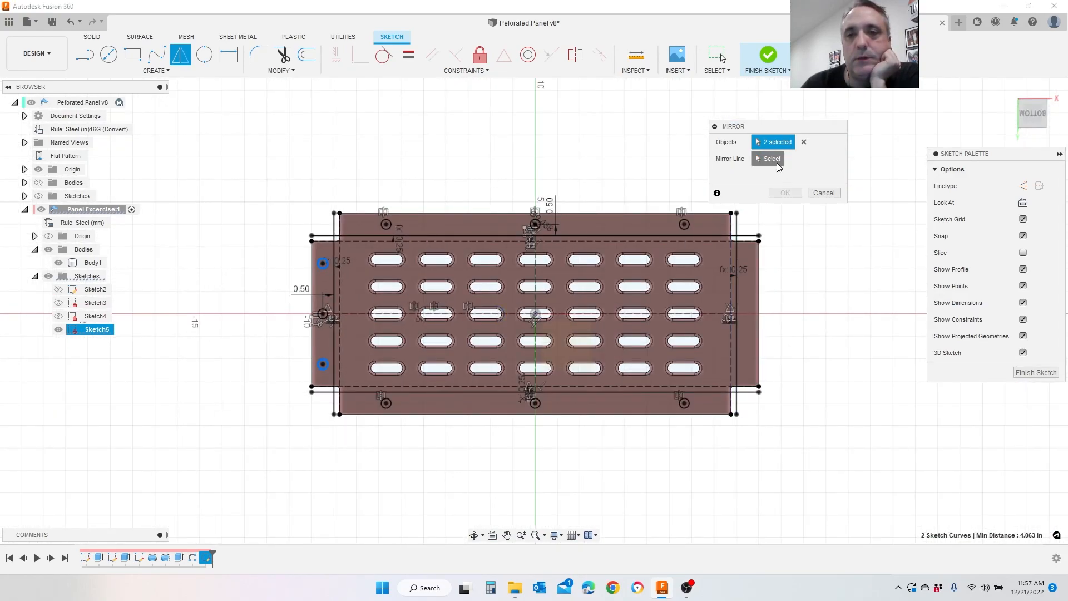
click(777, 162)
click(538, 306)
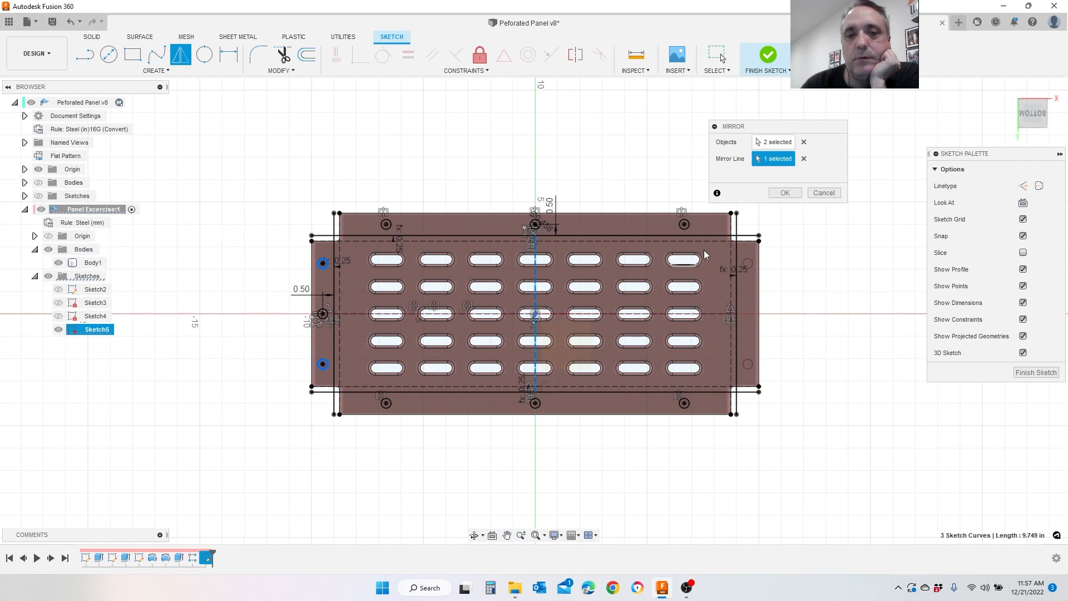
click(785, 193)
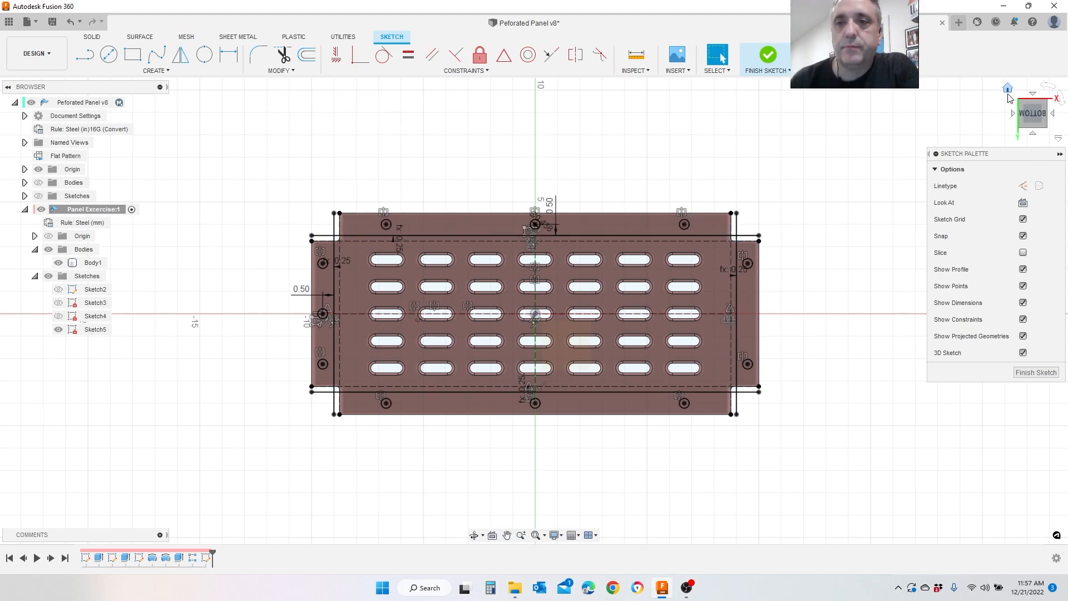
click(768, 58)
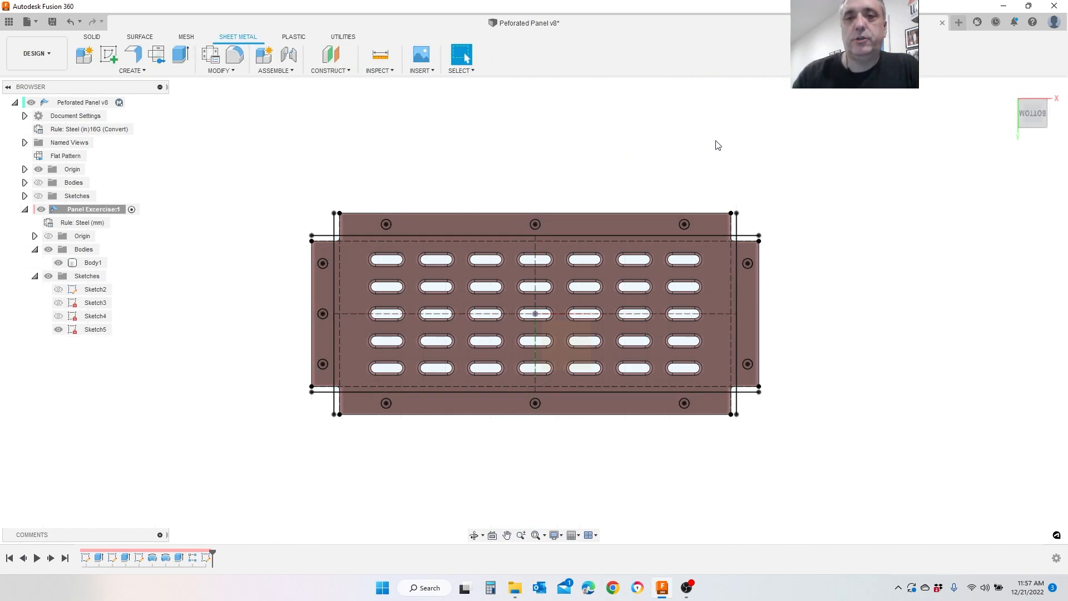
Step: Start an extrusion with the two outer left flange circles as profiles, leaving out the middle one
shift+middle_drag(715, 143, 434, 308)
scroll(434, 308, up, 2)
click(181, 54)
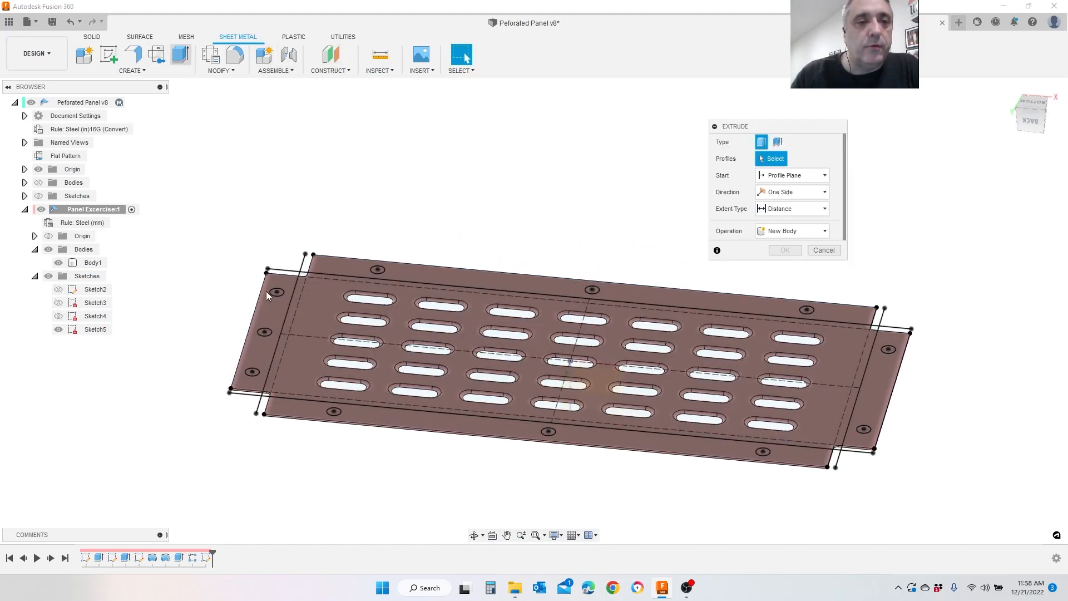
scroll(267, 288, up, 3)
click(286, 264)
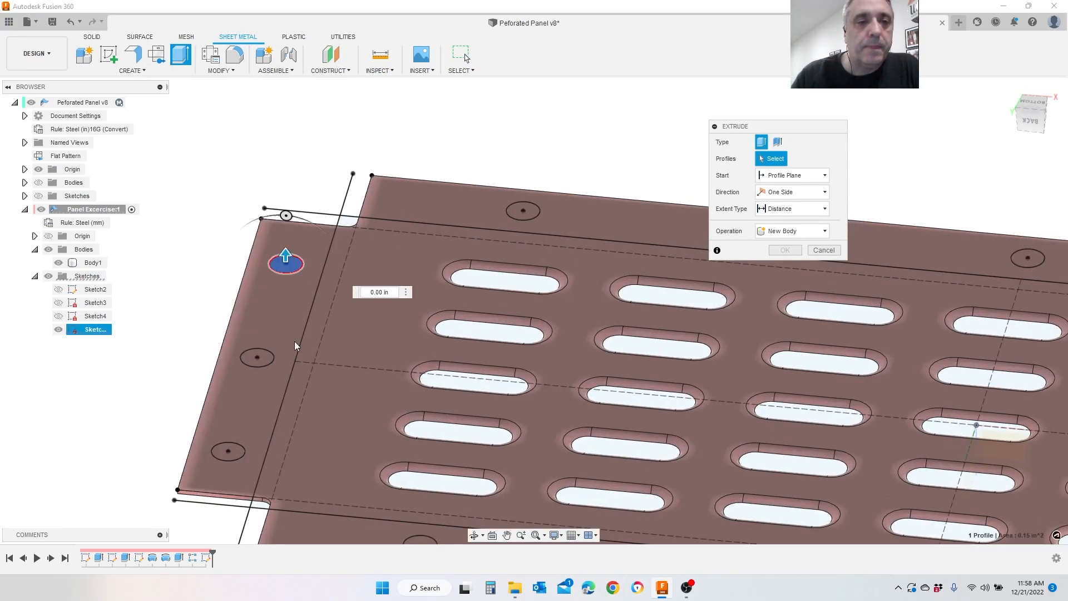
click(257, 358)
click(228, 451)
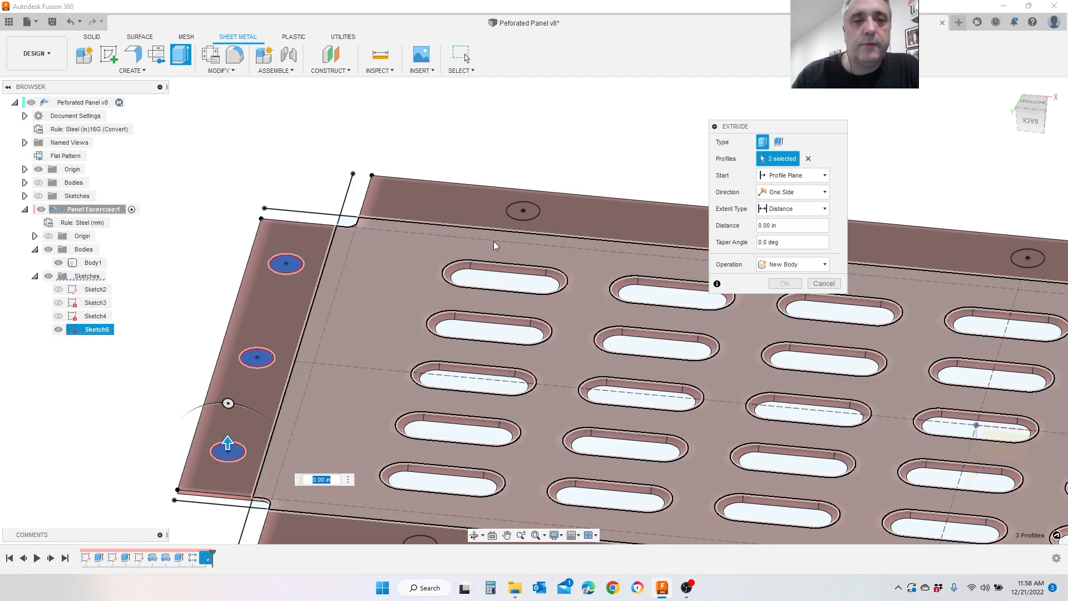
click(257, 358)
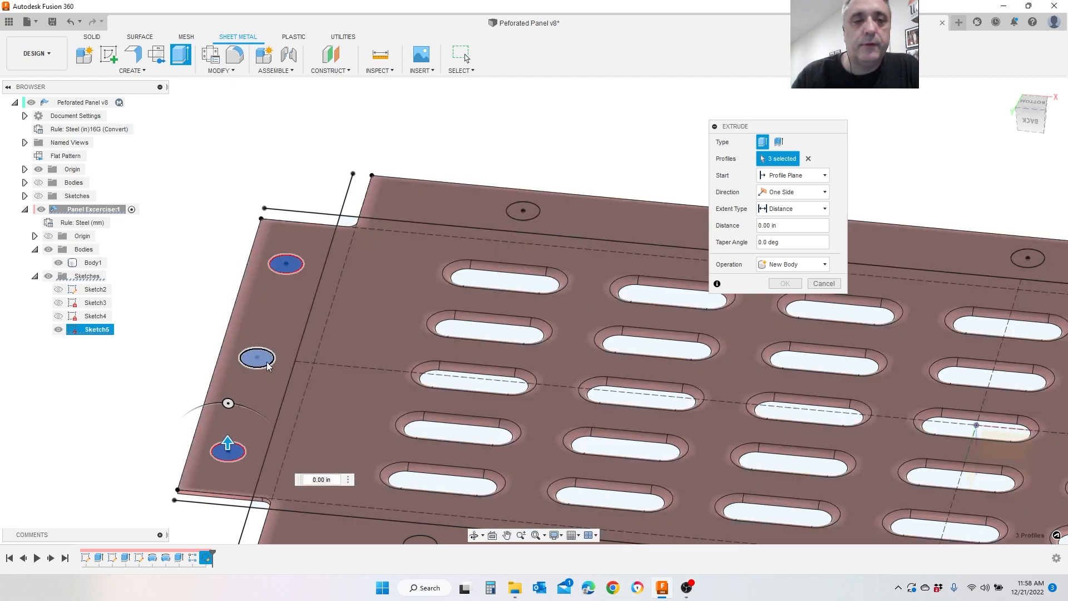
Step: Add the three upper flange circles to the extrusion profiles
click(523, 215)
scroll(525, 249, down, 2)
scroll(547, 268, up, 3)
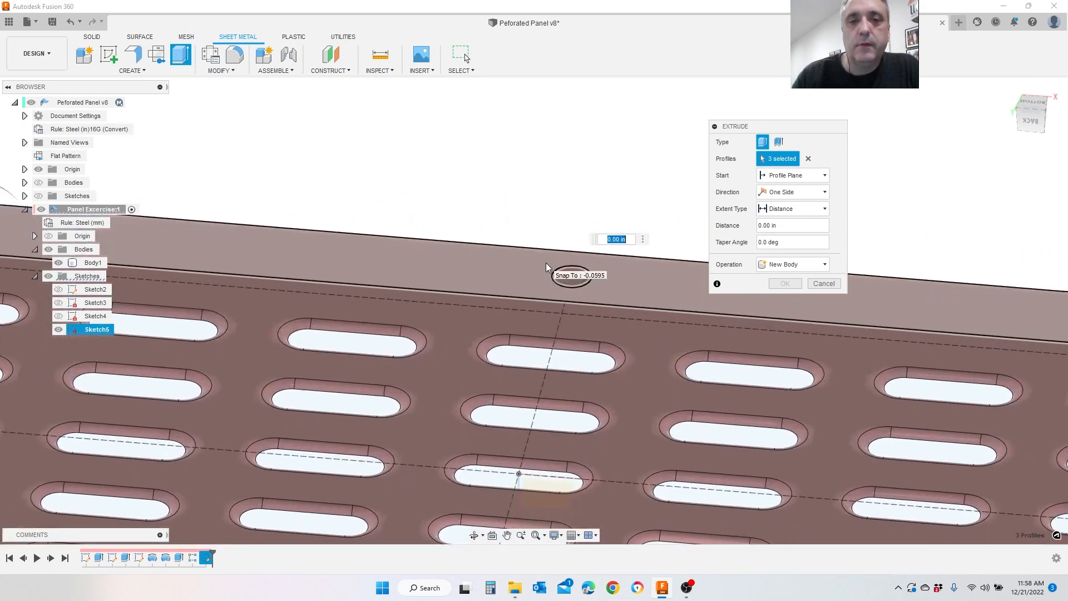
click(569, 279)
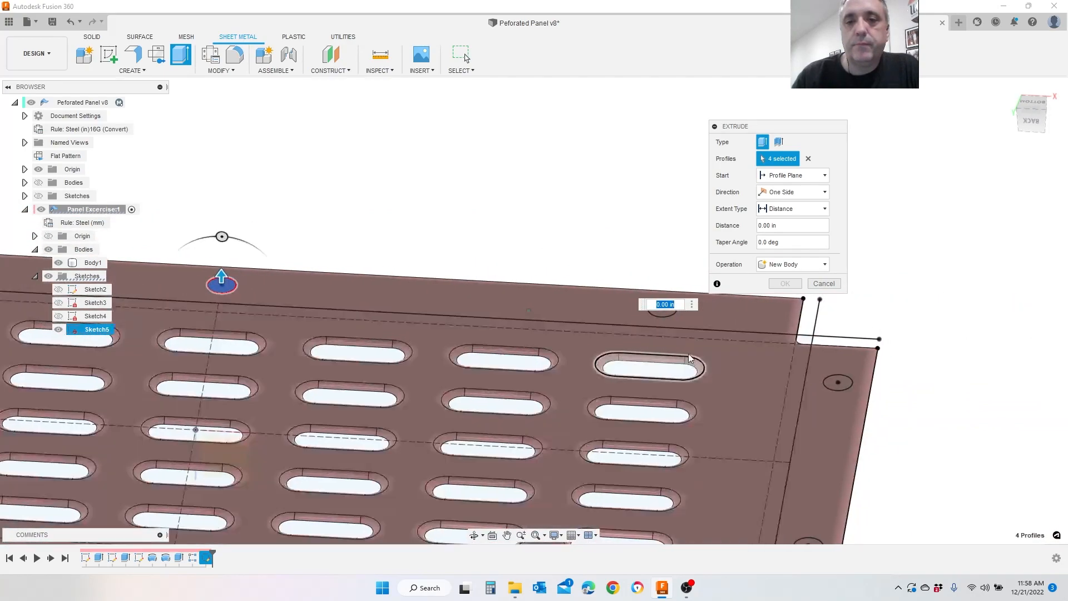
scroll(691, 358, up, 4)
click(646, 273)
scroll(667, 290, down, 4)
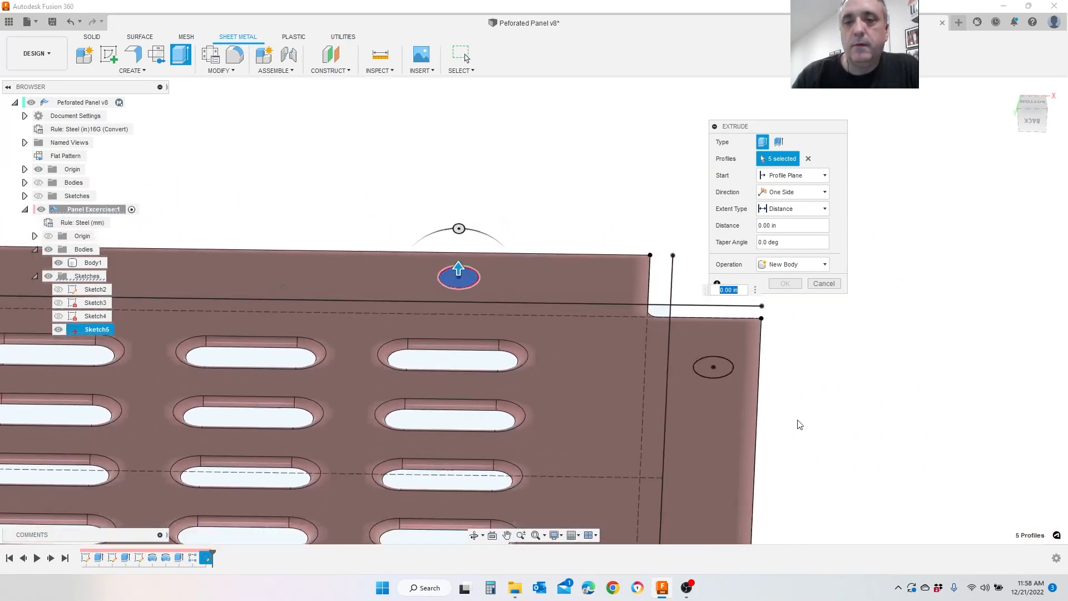
Step: Add the two right flange circles and the three lower flange circles to the extrusion profiles
click(699, 320)
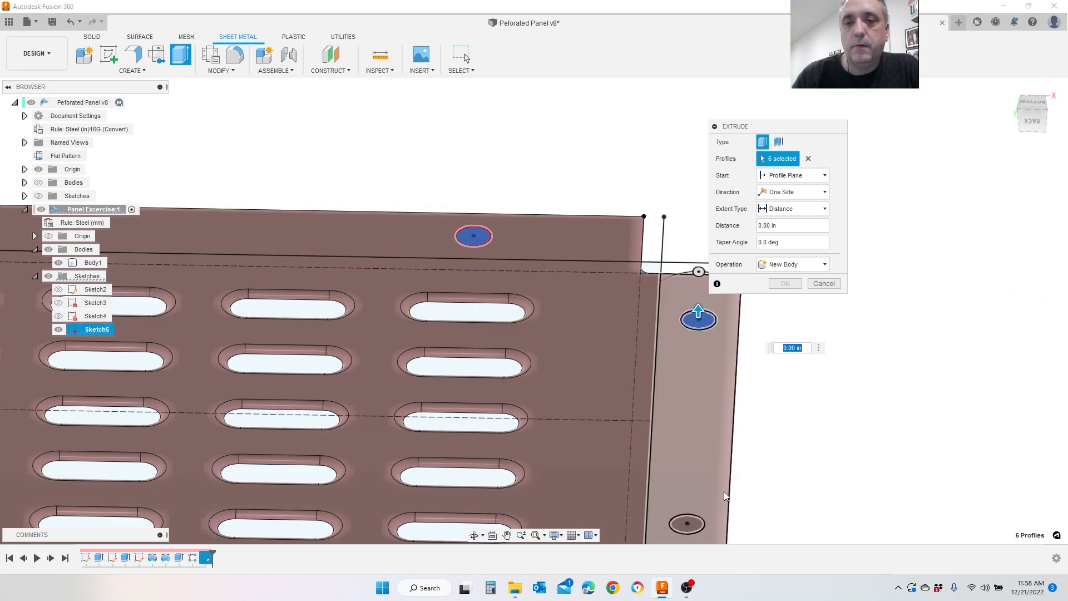
click(694, 524)
scroll(688, 503, down, 3)
scroll(599, 399, up, 3)
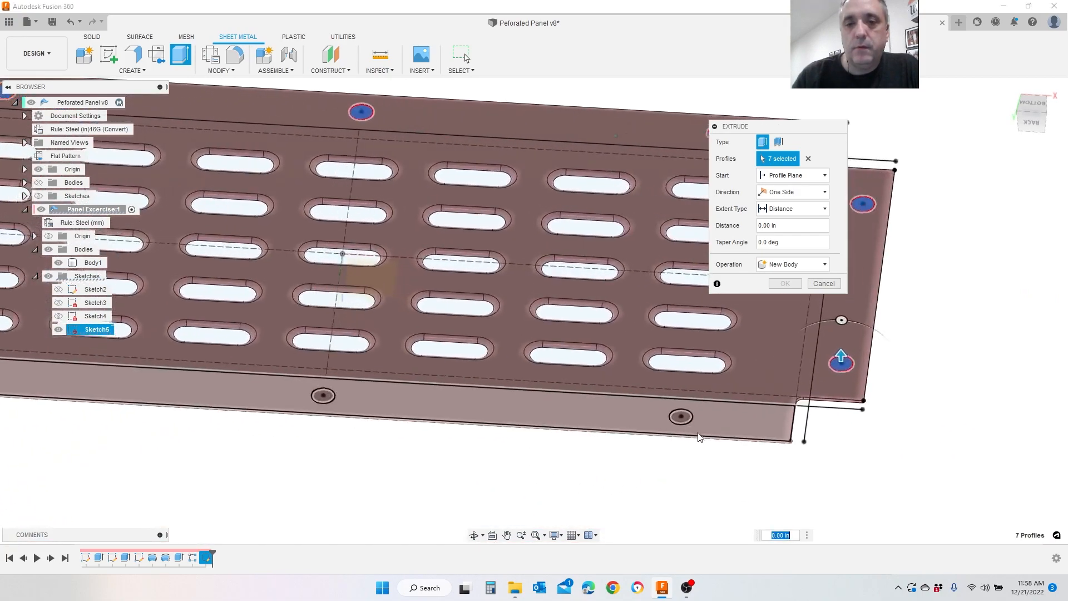
click(688, 423)
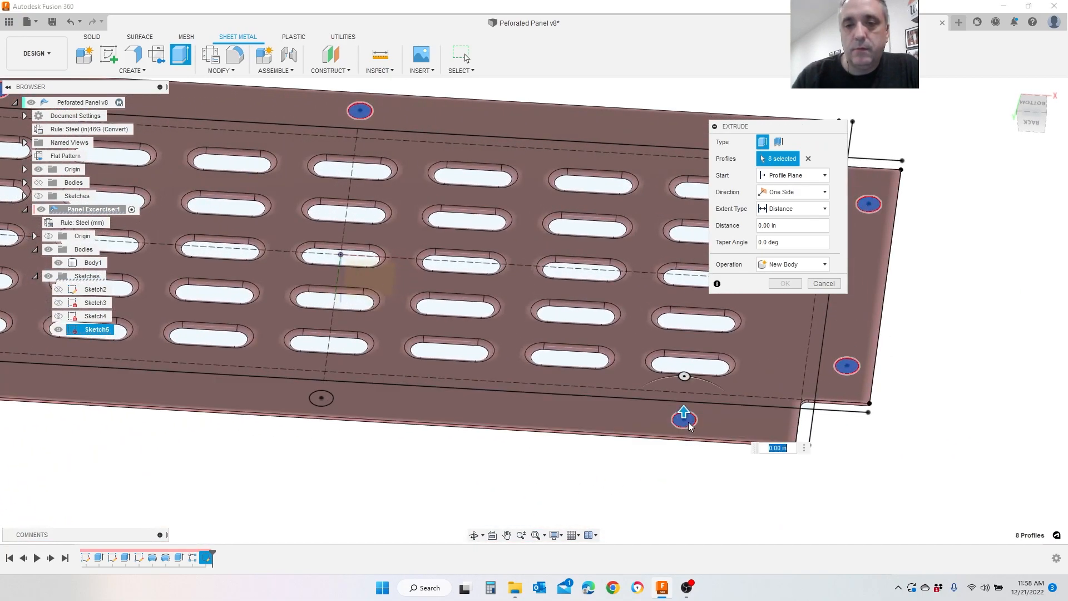
click(326, 400)
scroll(326, 400, down, 2)
click(335, 385)
Step: Cut the ten selected flange circles through the sheet, using a To Object extent up to the panel's opposite face
click(796, 264)
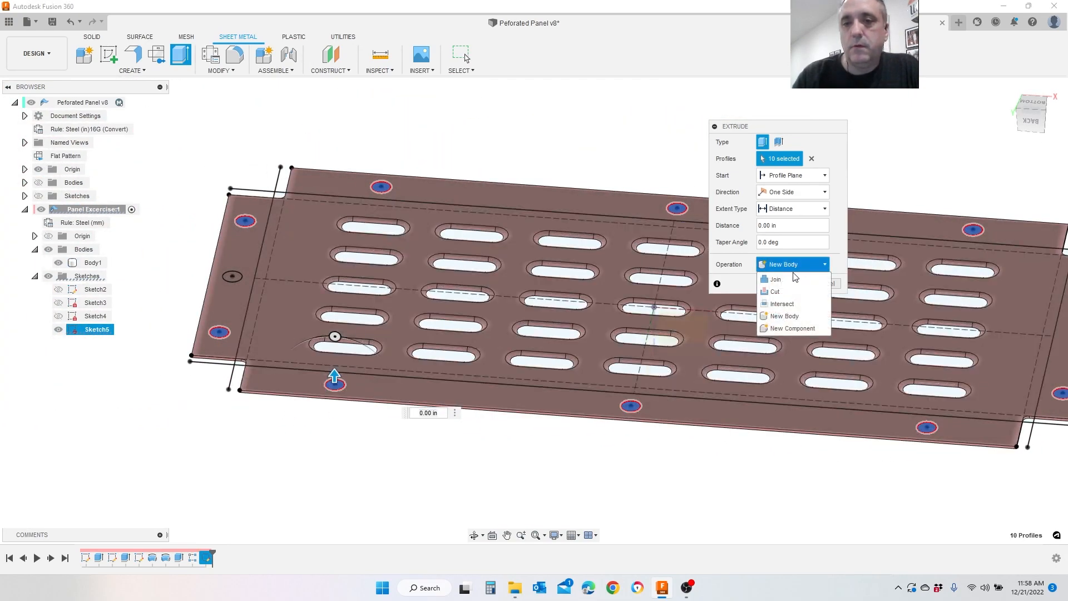
click(776, 291)
click(796, 209)
click(779, 241)
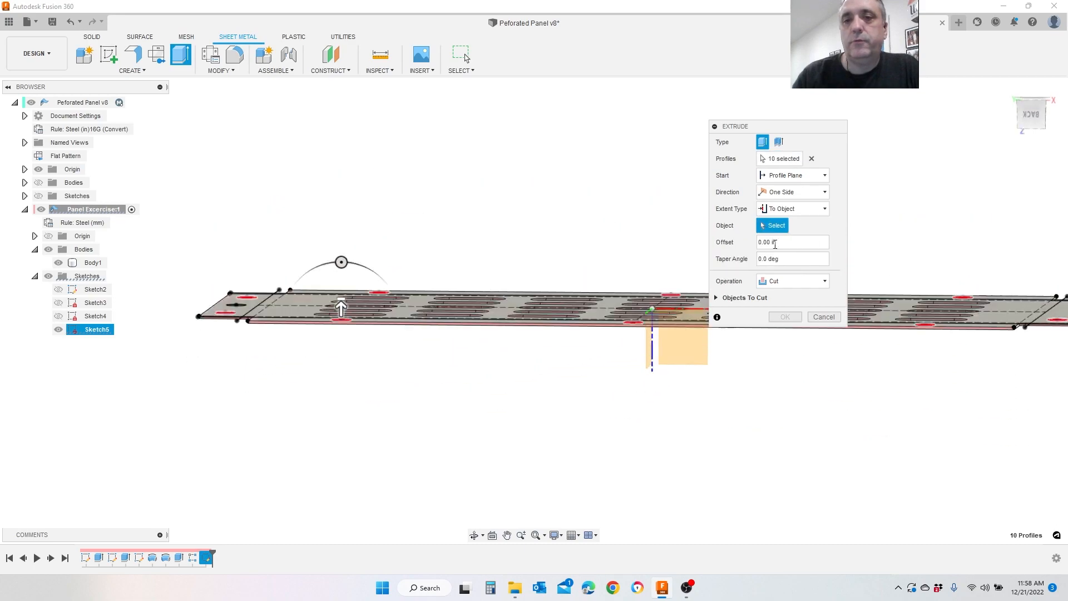
click(286, 257)
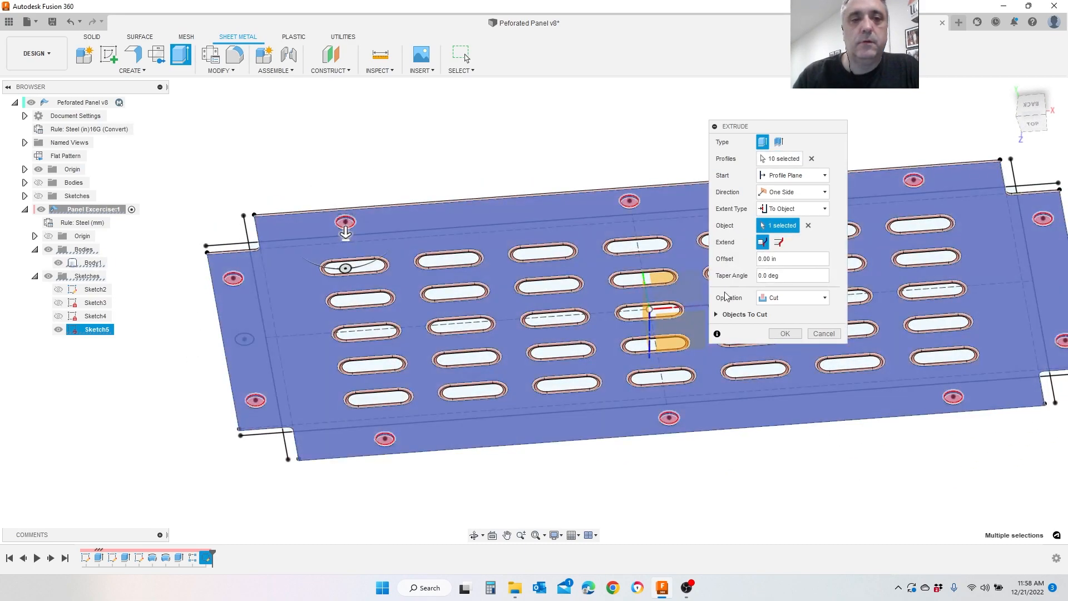
click(789, 337)
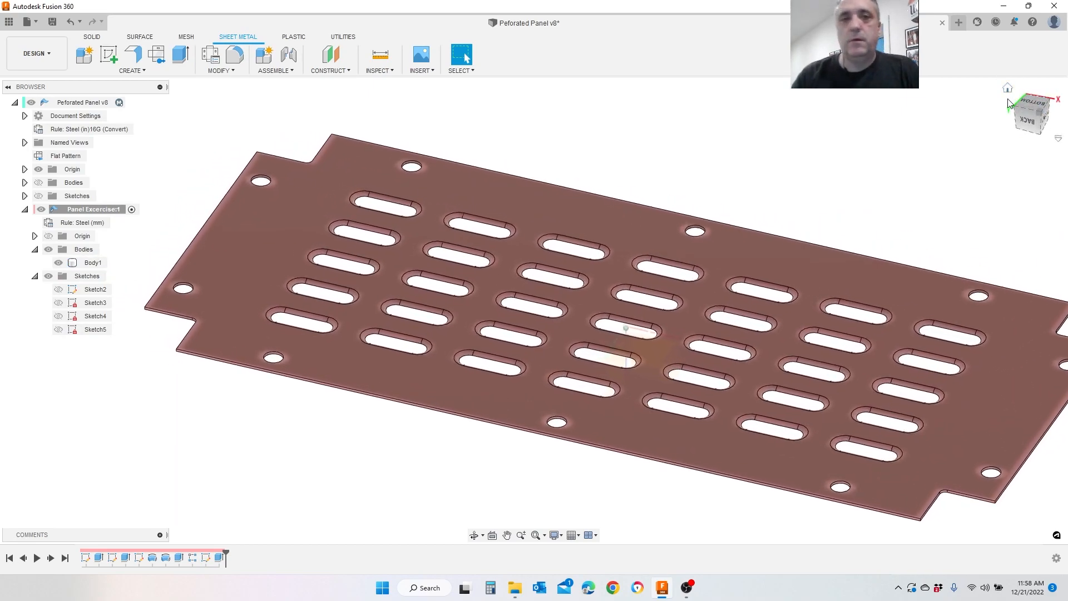
drag(1010, 104, 1003, 103)
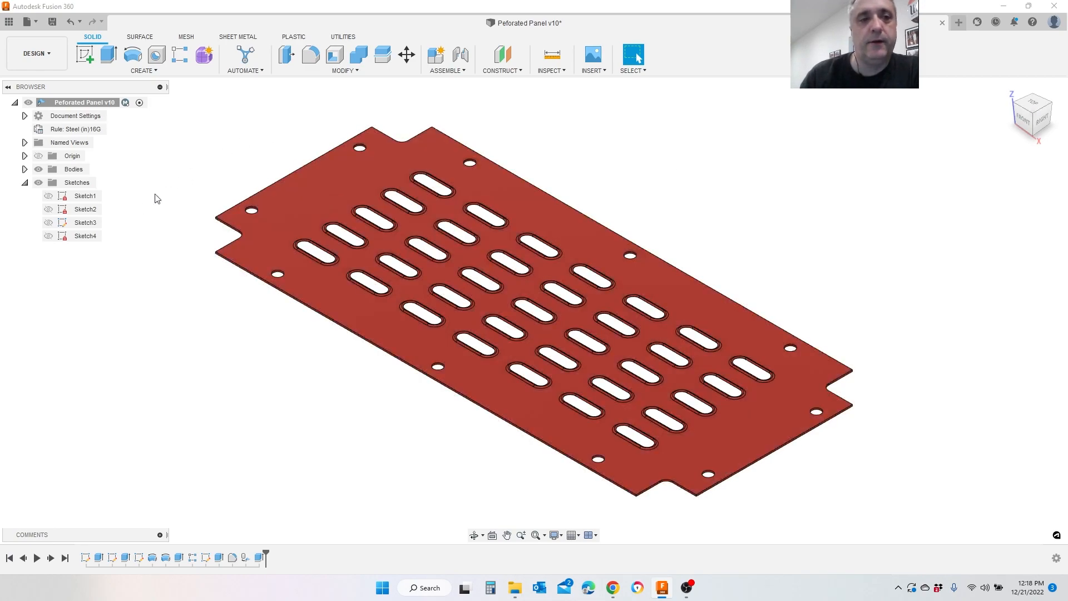
Step: Show Sketch4 and start a sheet metal Bend with the panel's bottom face as the stationary side
click(49, 236)
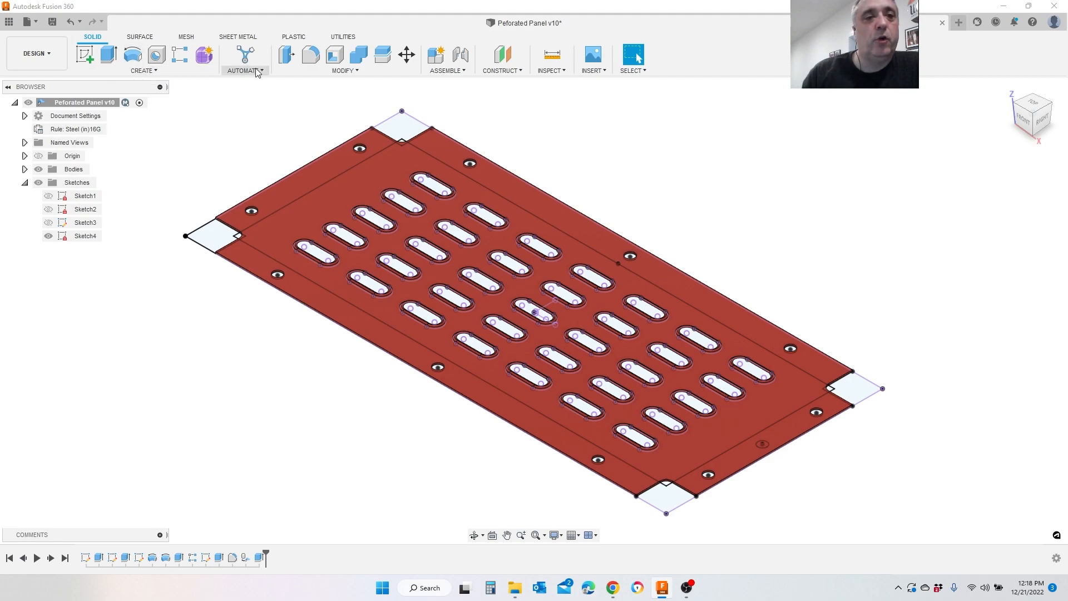
click(250, 37)
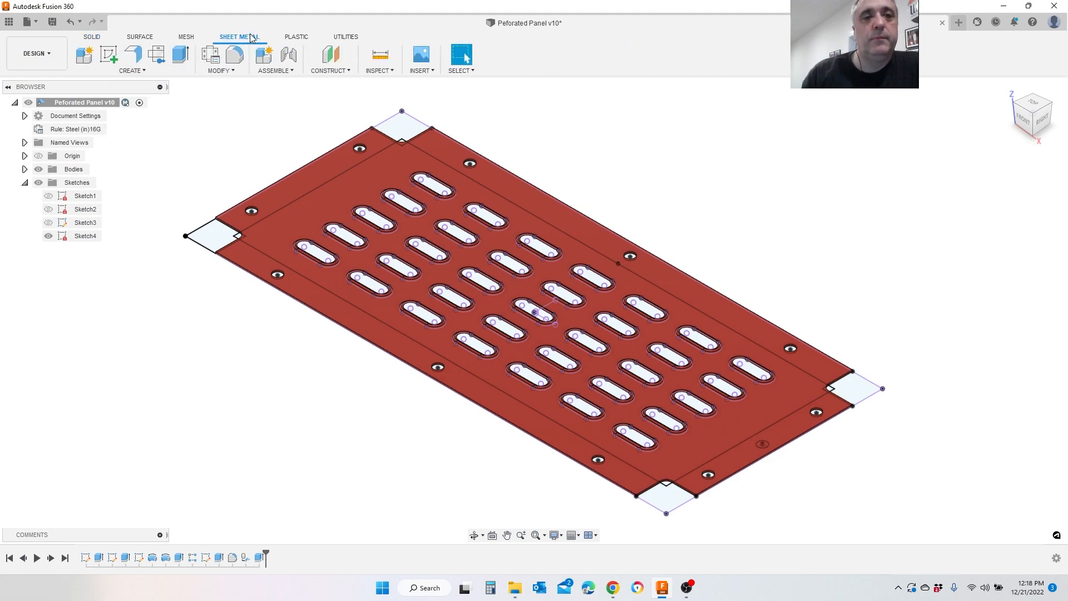
click(142, 69)
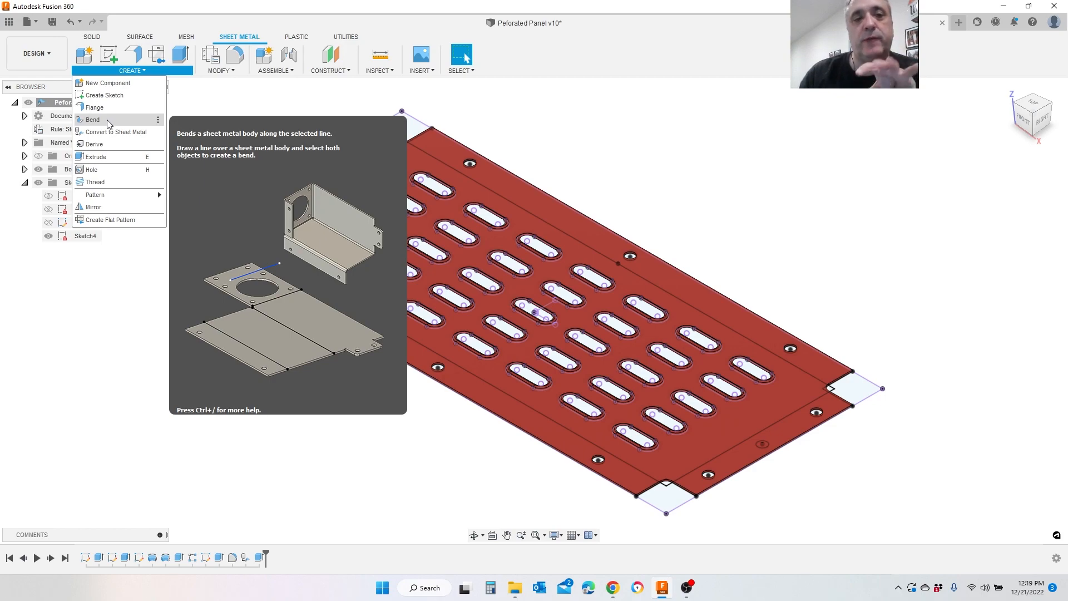
click(107, 119)
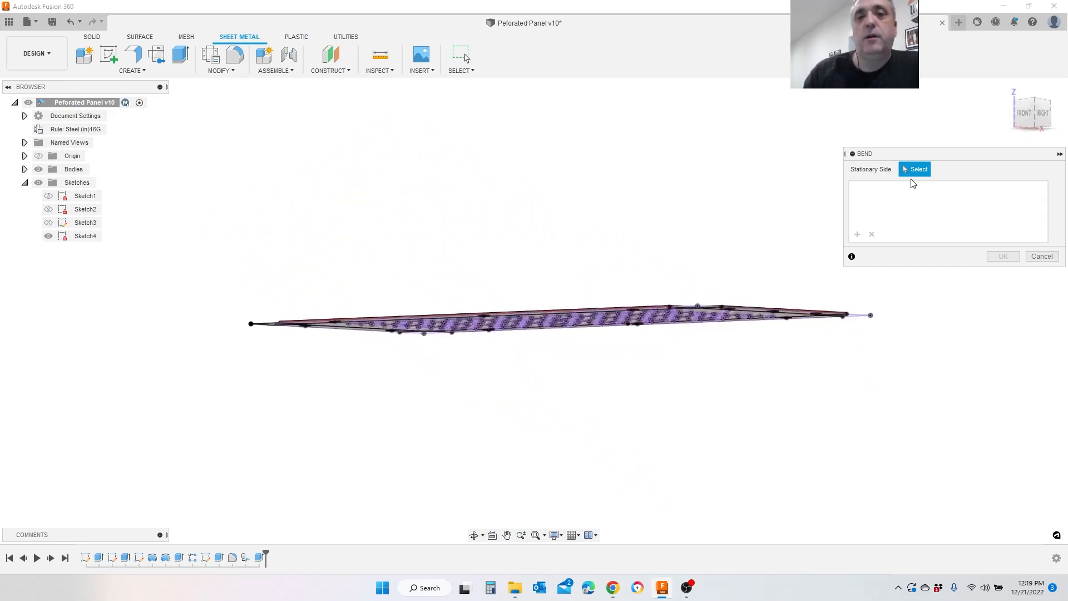
shift+middle_drag(567, 277, 323, 231)
click(314, 228)
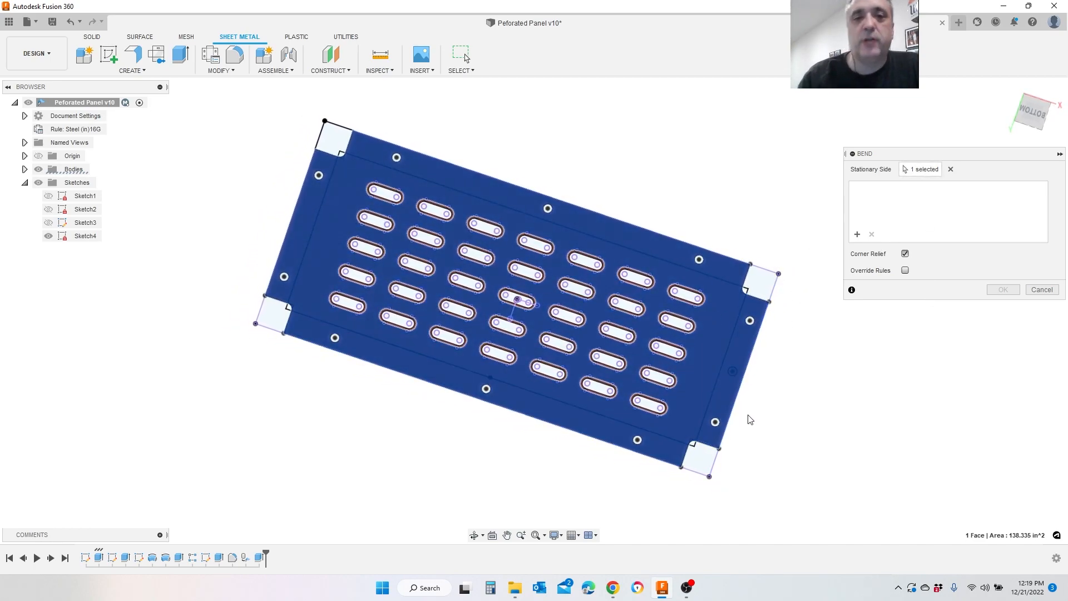
Step: Add the sketch lines along all four panel edges as 90-degree bend lines
scroll(311, 295, up, 6)
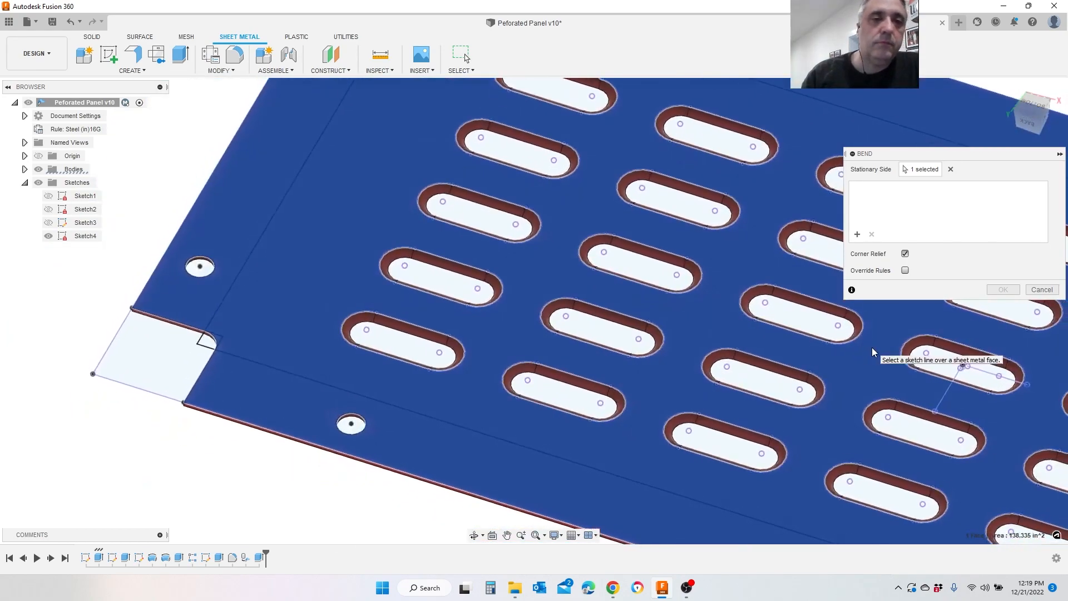
click(226, 308)
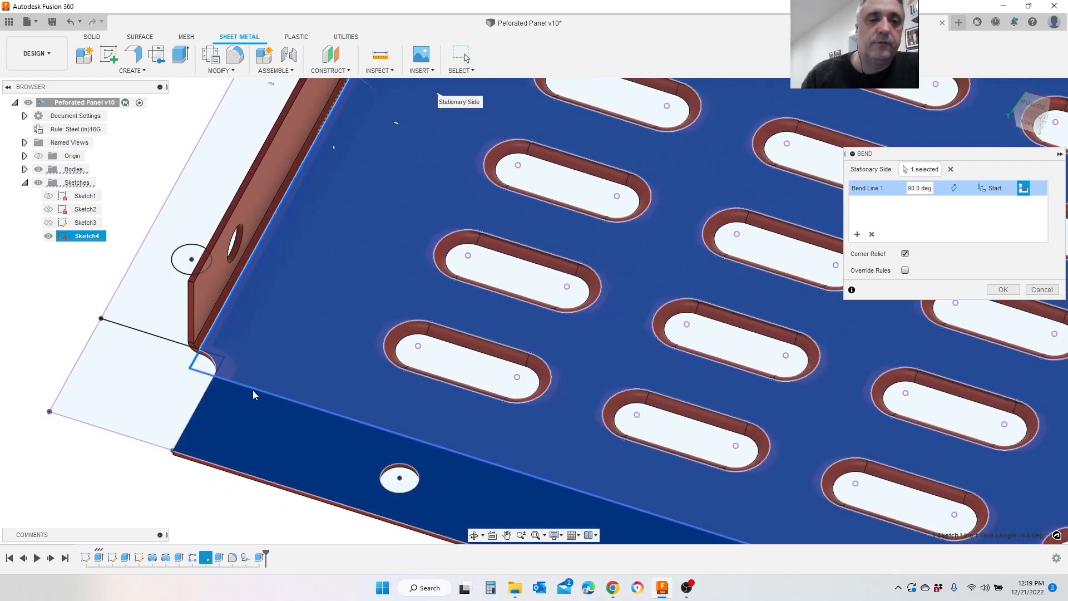
click(247, 390)
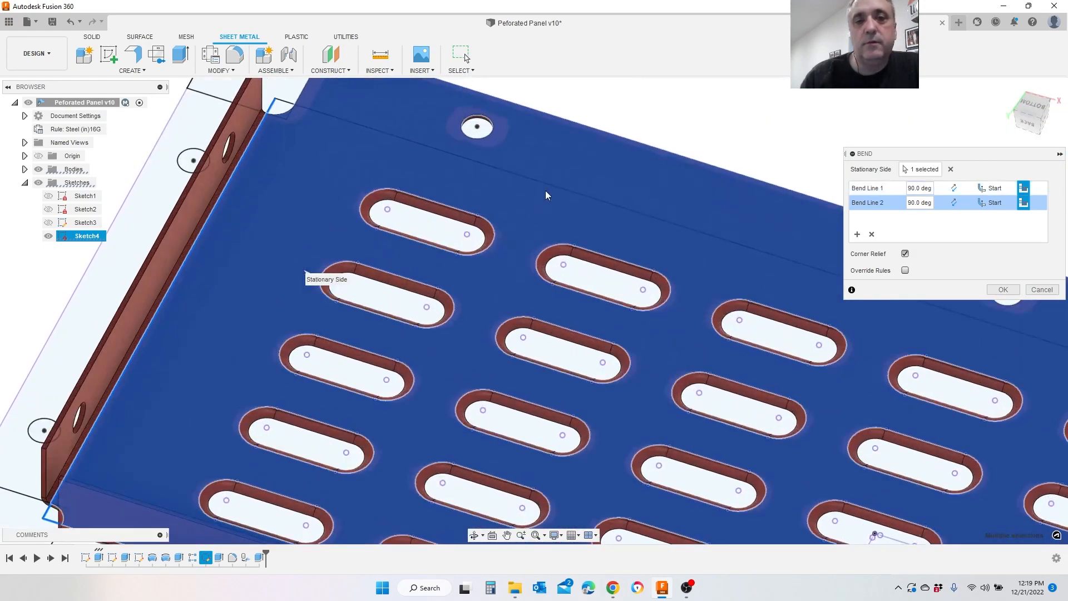
click(230, 160)
scroll(167, 153, down, 5)
scroll(216, 196, down, 3)
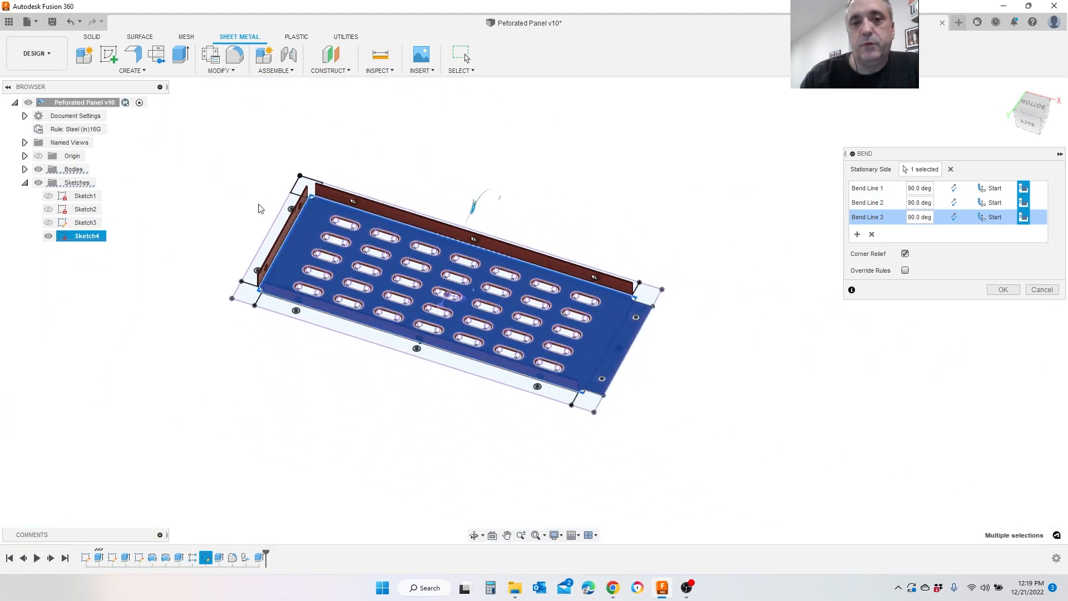
scroll(685, 329, up, 8)
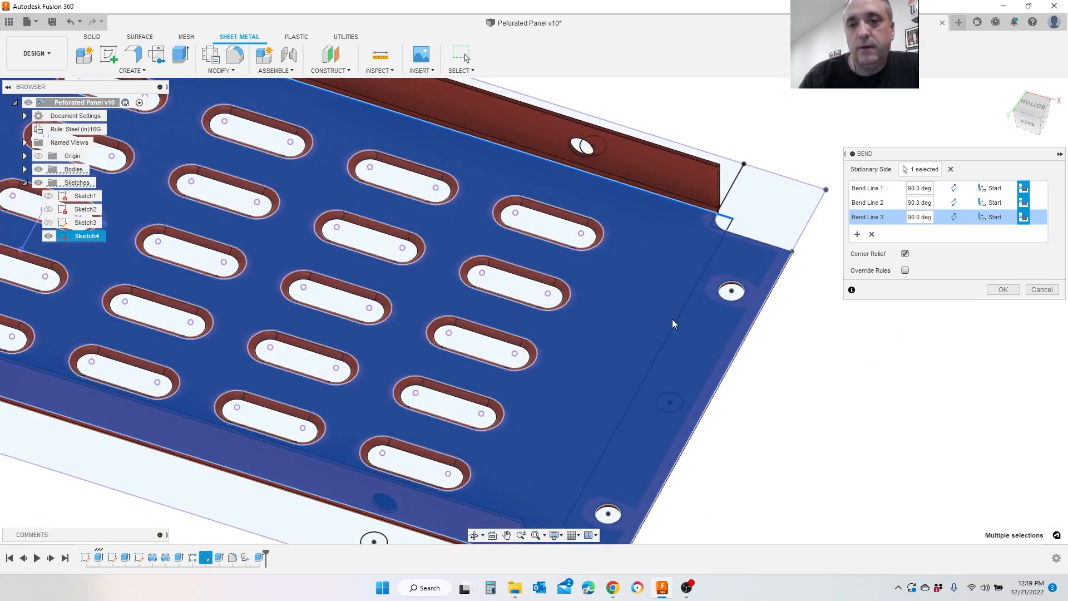
click(673, 322)
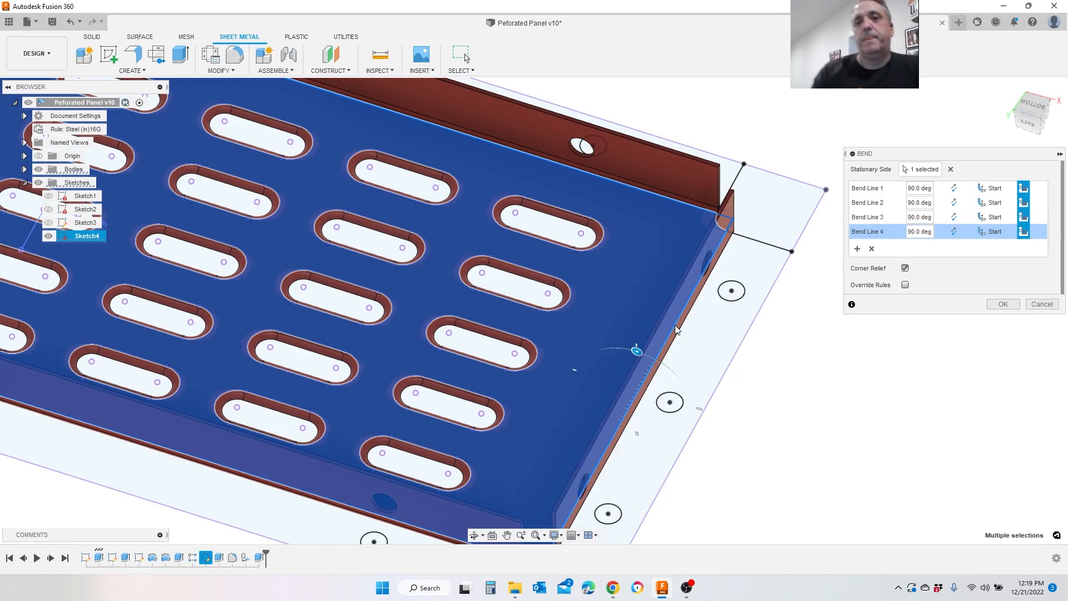
Step: Examine the previewed flanges and how the bends and relief meet at the panel's corner
shift+middle_drag(688, 248, 724, 344)
middle_drag(235, 388, 643, 378)
middle_drag(179, 319, 410, 346)
scroll(192, 240, up, 4)
scroll(266, 269, up, 4)
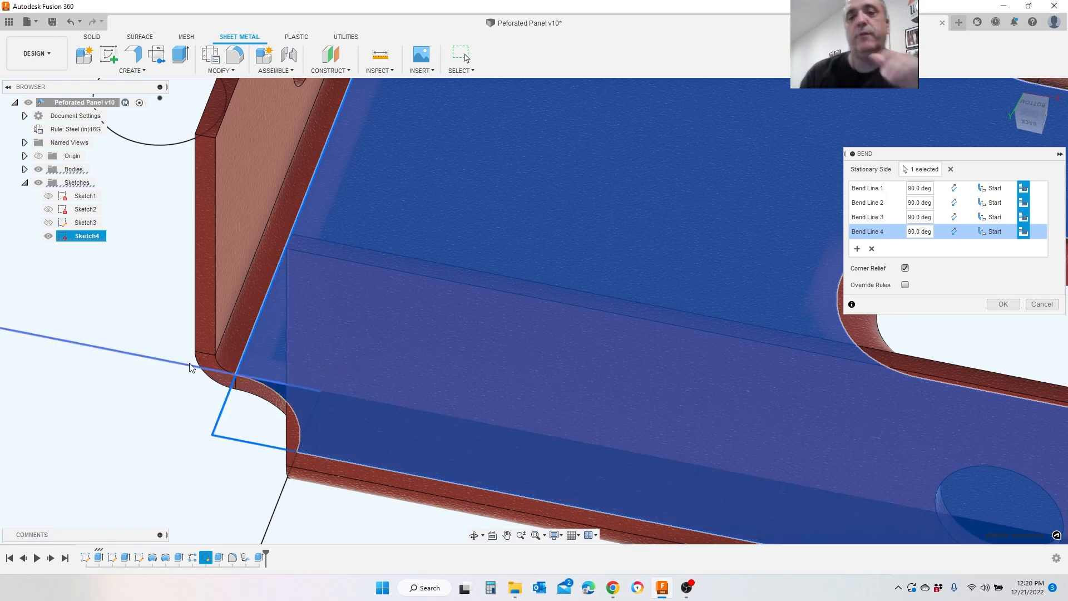
scroll(167, 369, down, 3)
scroll(167, 382, down, 5)
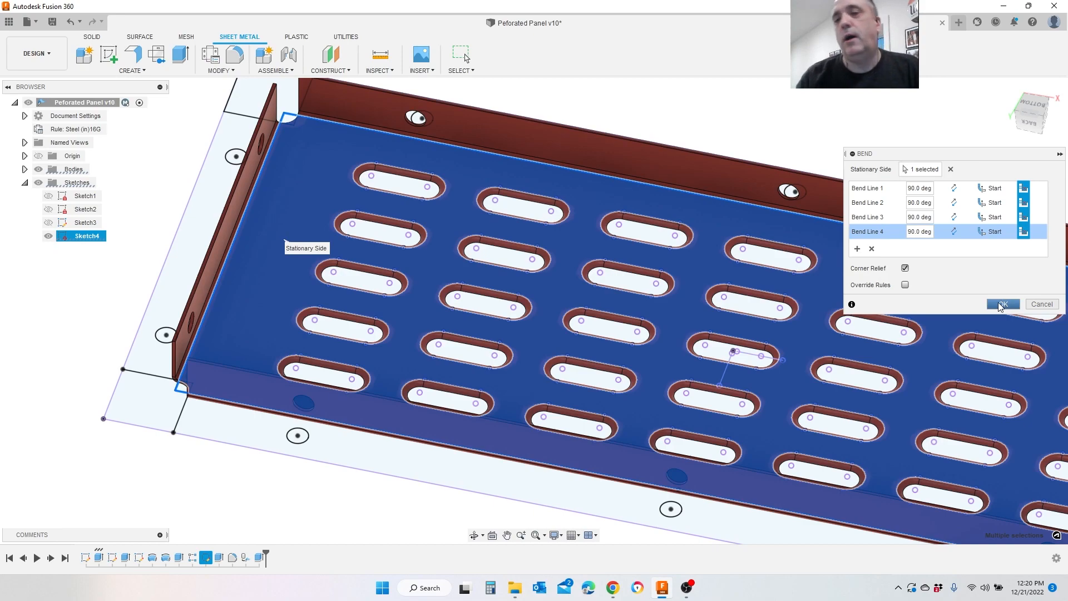
Step: Try a 45-degree angle on the first bend line and set it back to 90 degrees
drag(1006, 154, 861, 139)
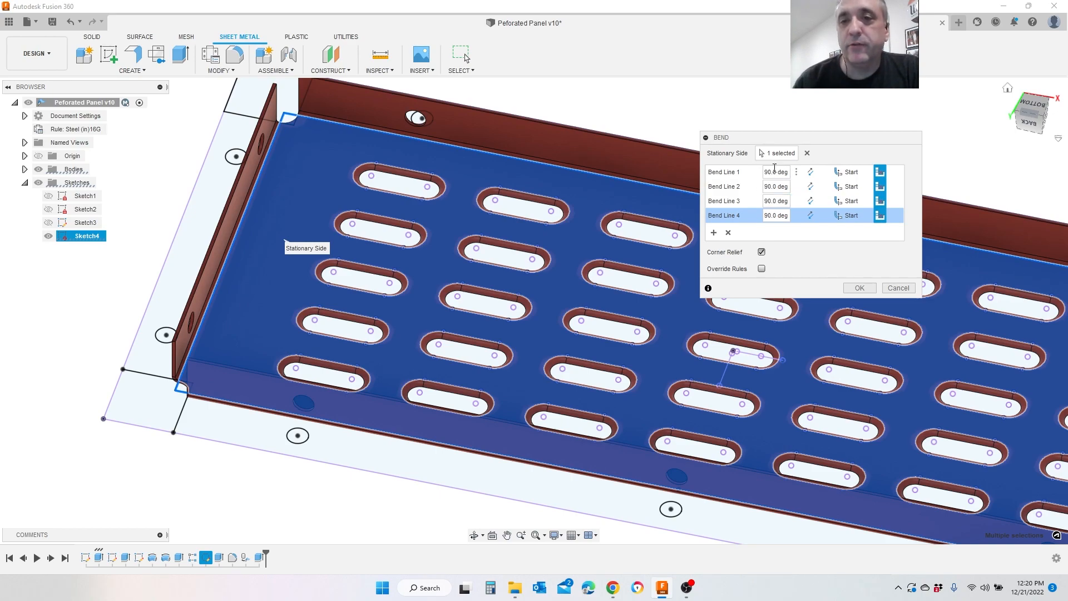
click(765, 175)
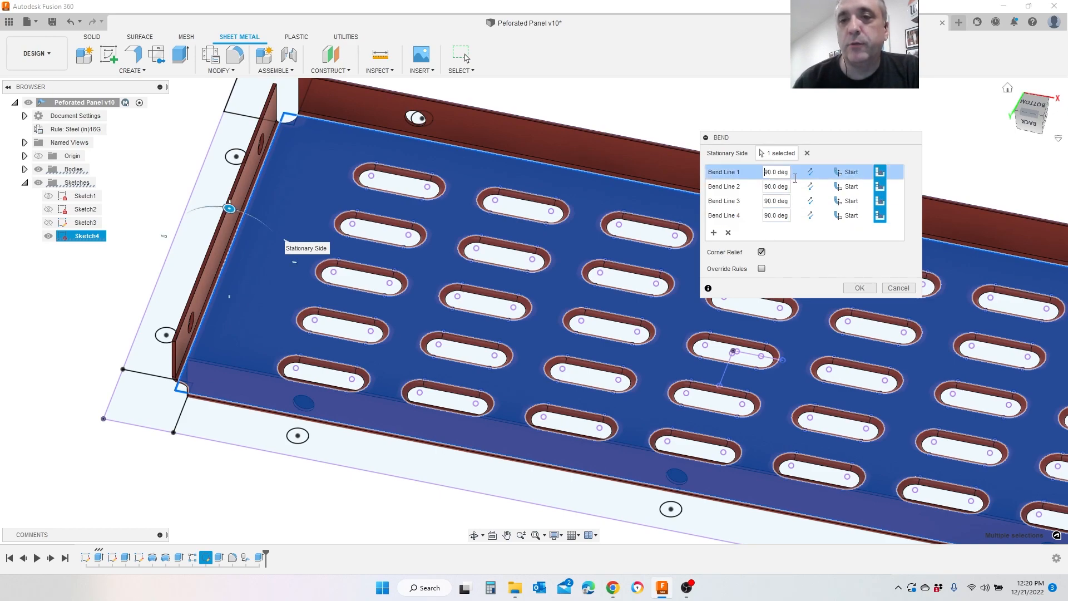
text(45.)
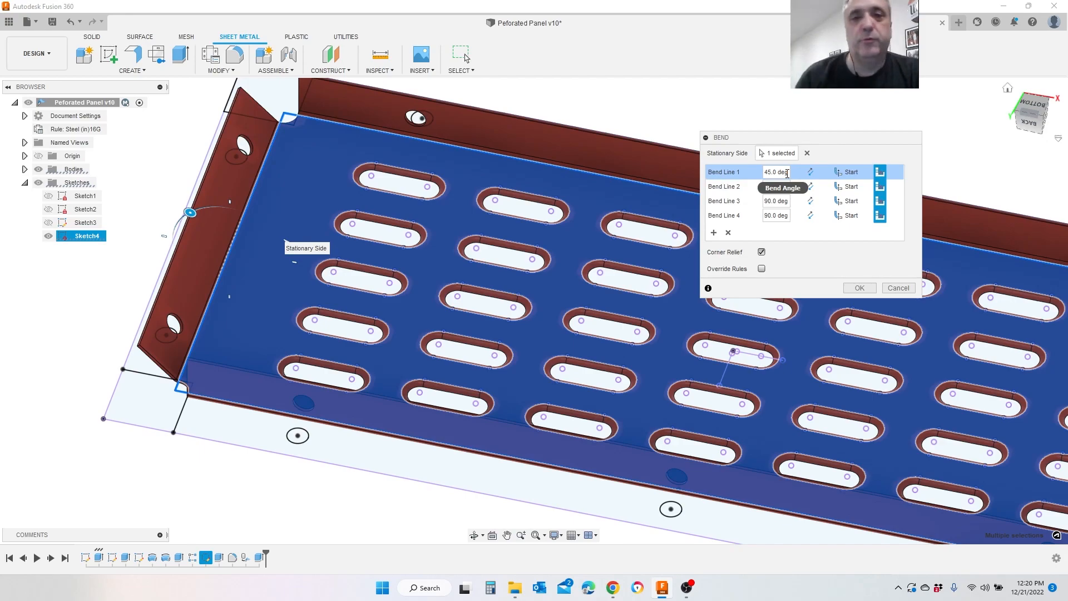
drag(787, 173, 760, 166)
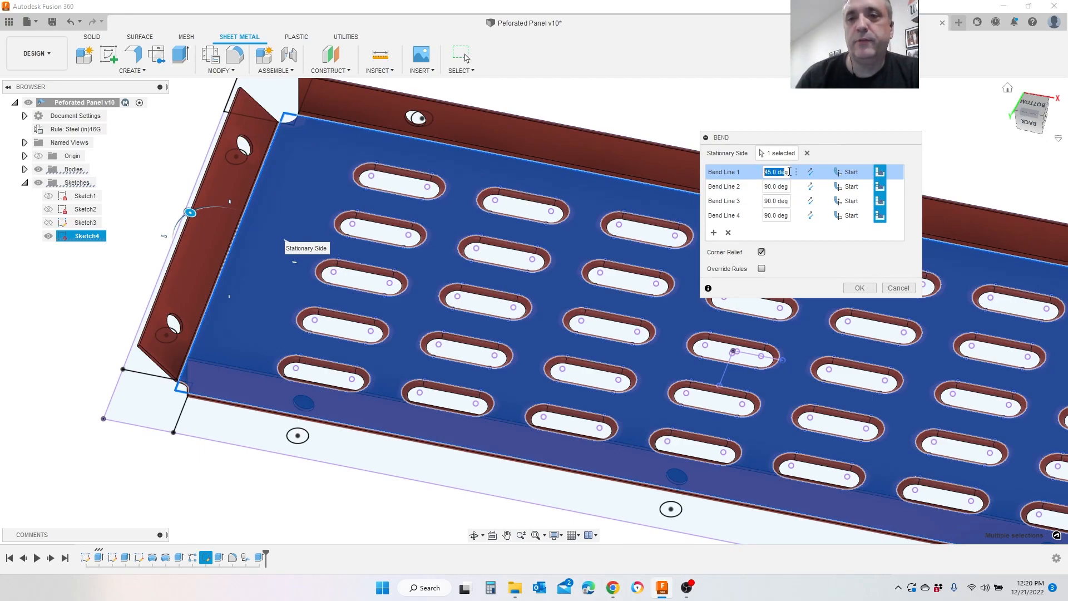
text(90)
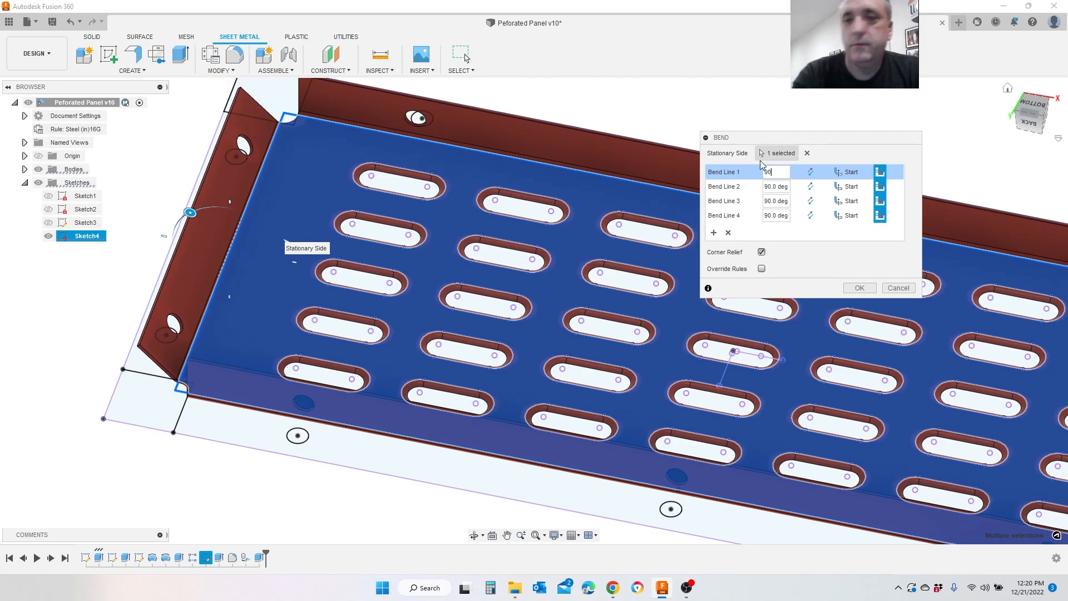
key(Tab)
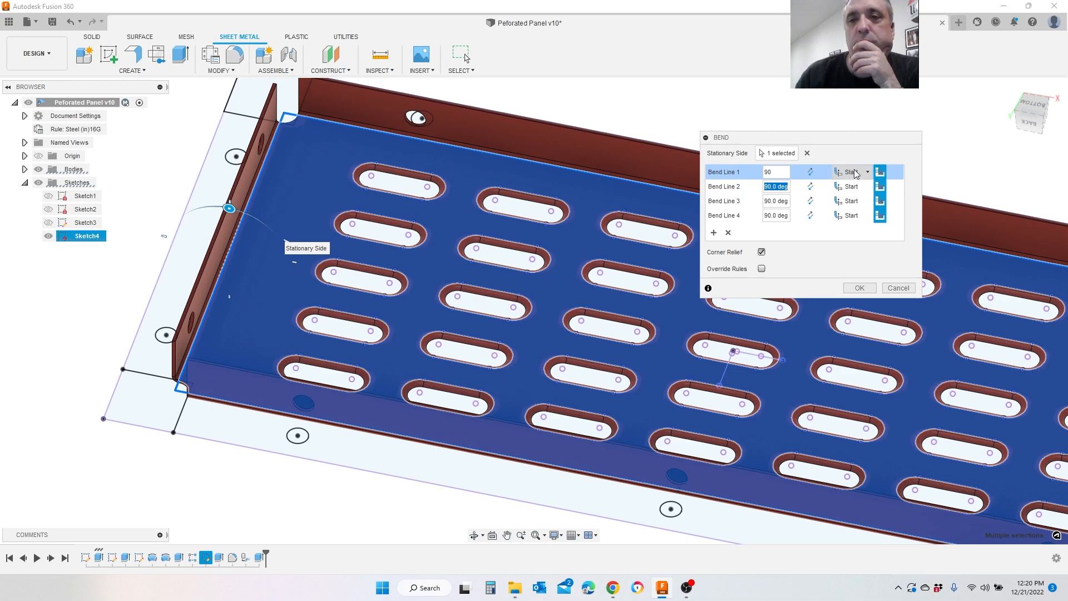
Step: Try the End position for the first bend line and switch it back to Start
click(869, 174)
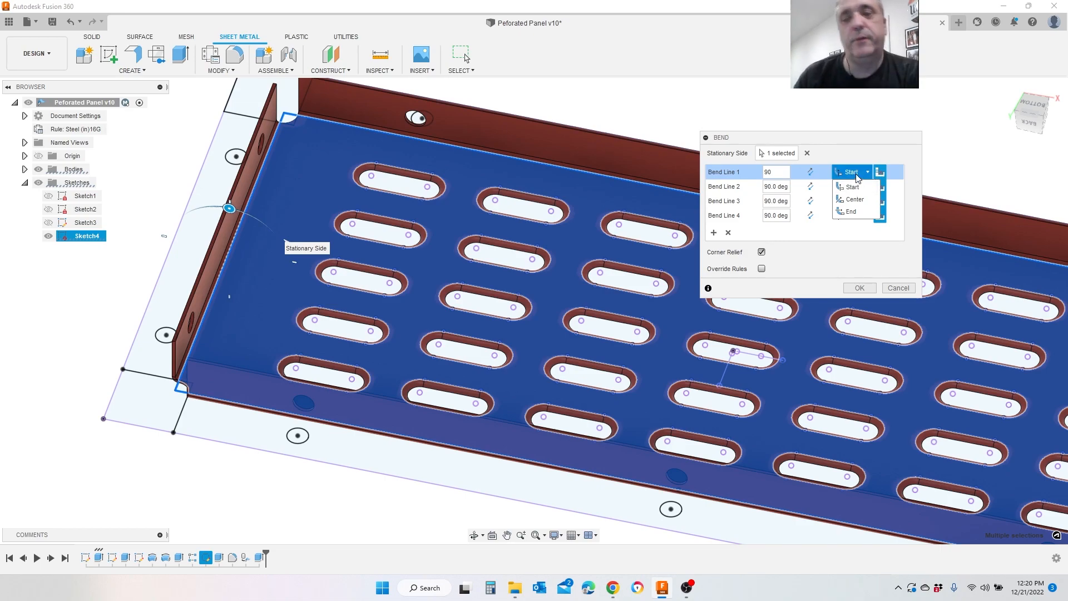
click(855, 215)
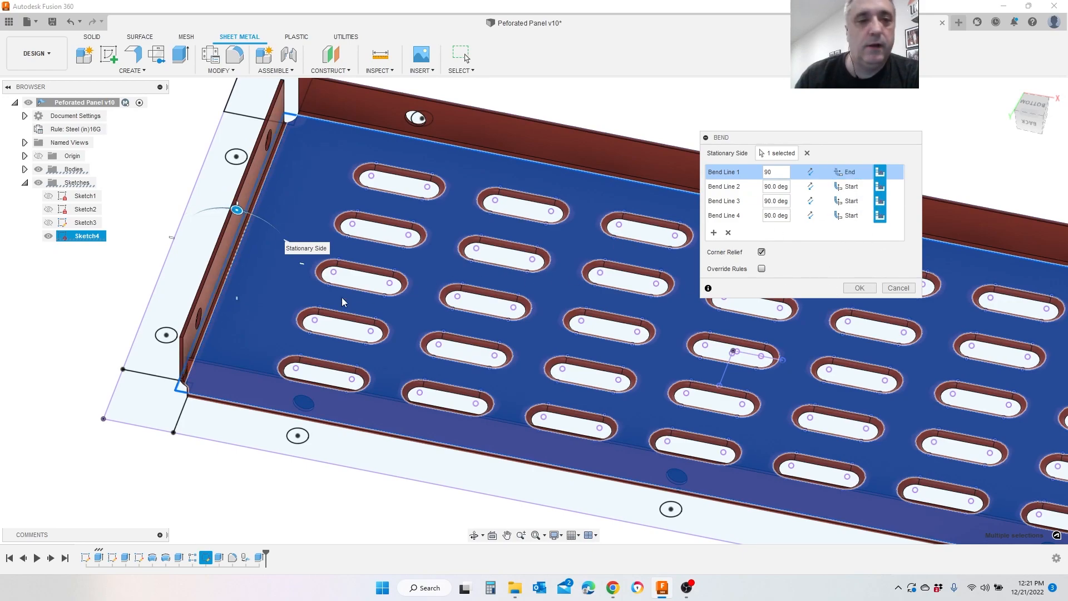
scroll(213, 376, up, 5)
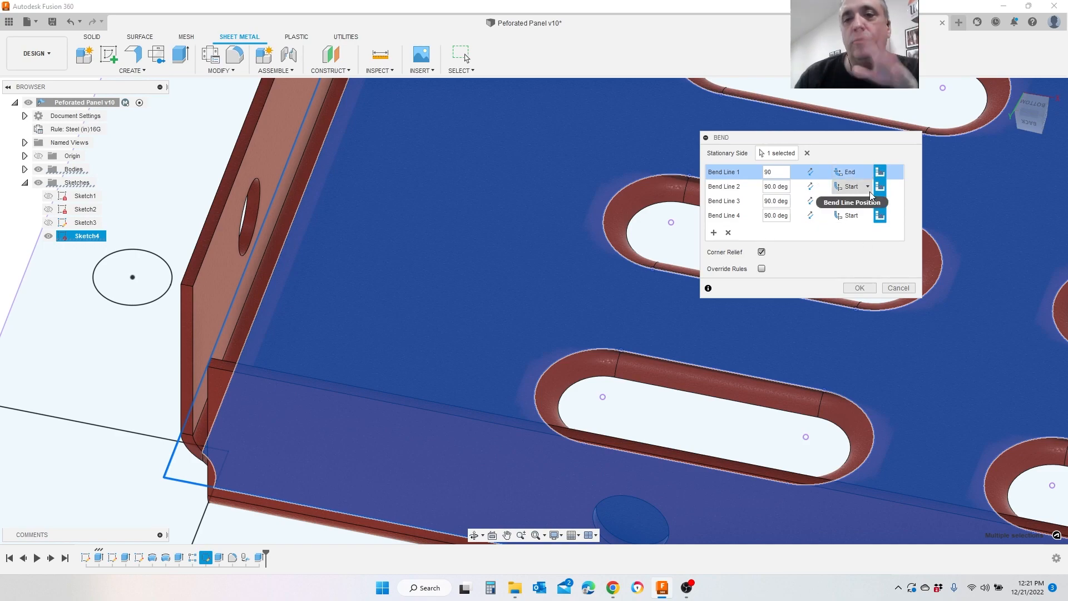
click(869, 175)
click(855, 186)
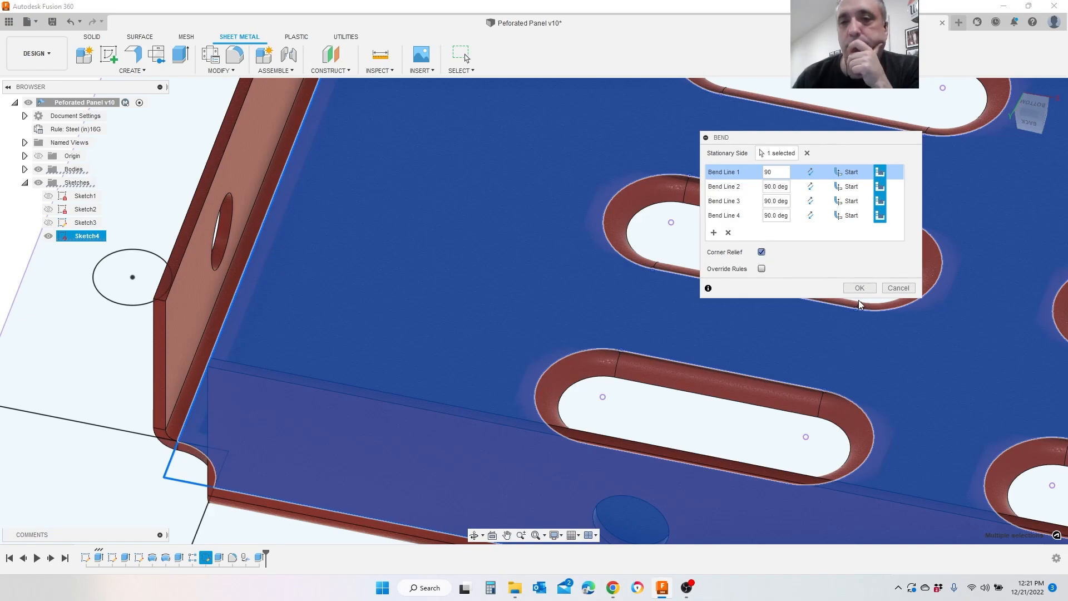
Step: Try overriding the bend rules with a 0.125 in bend radius, and turn the bend override off again
click(762, 269)
click(708, 287)
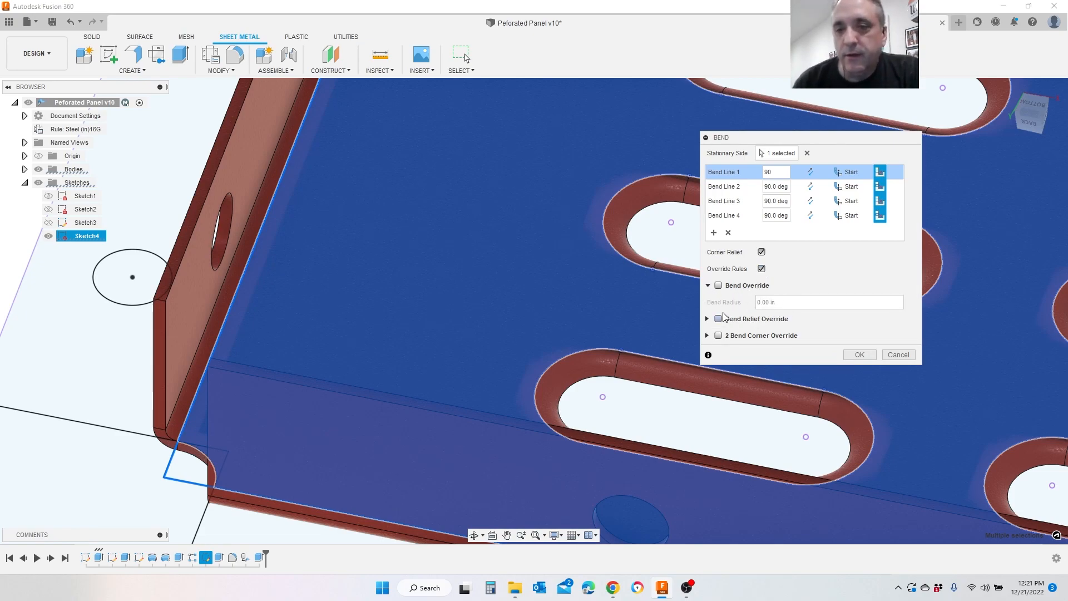
click(718, 285)
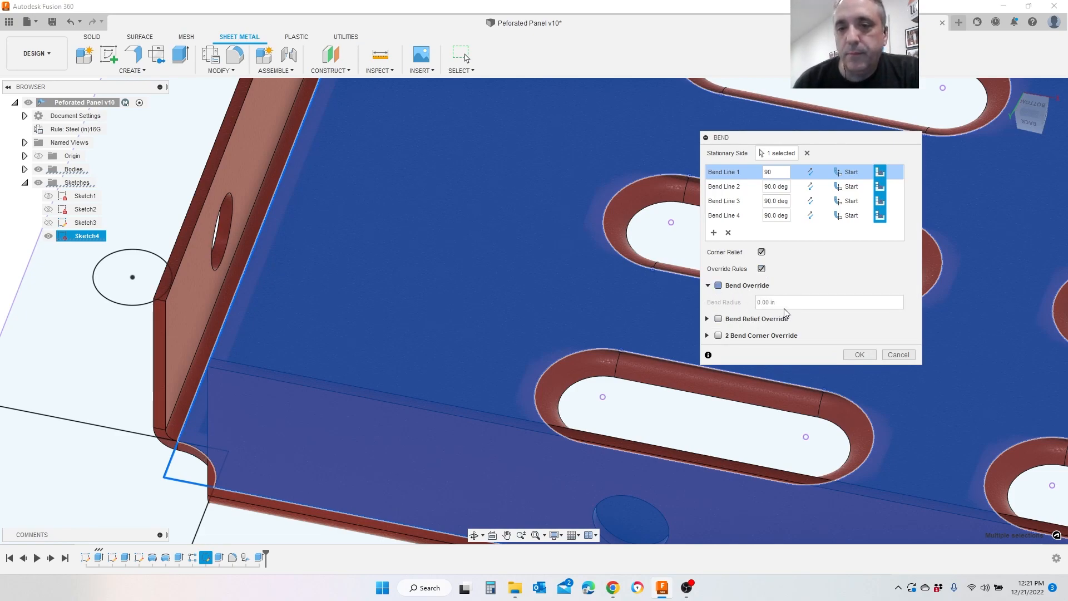
click(726, 286)
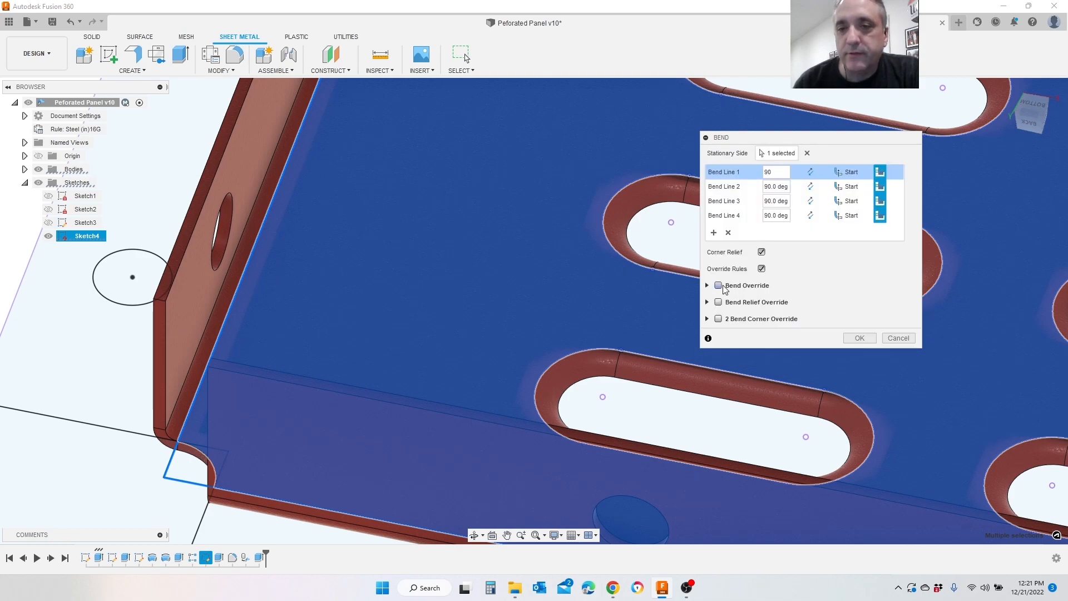
click(795, 303)
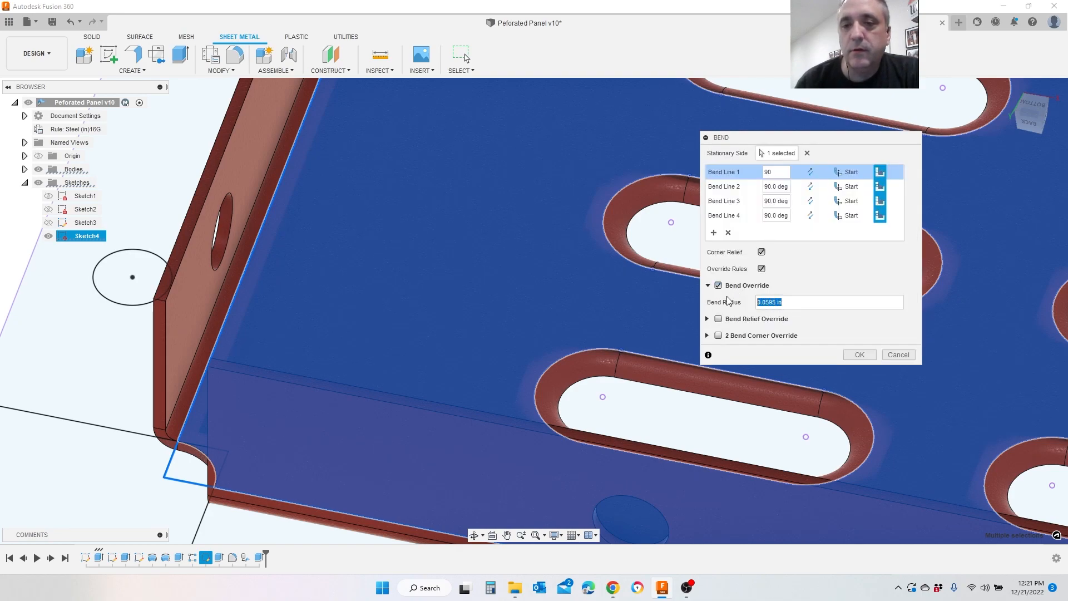
text(.125)
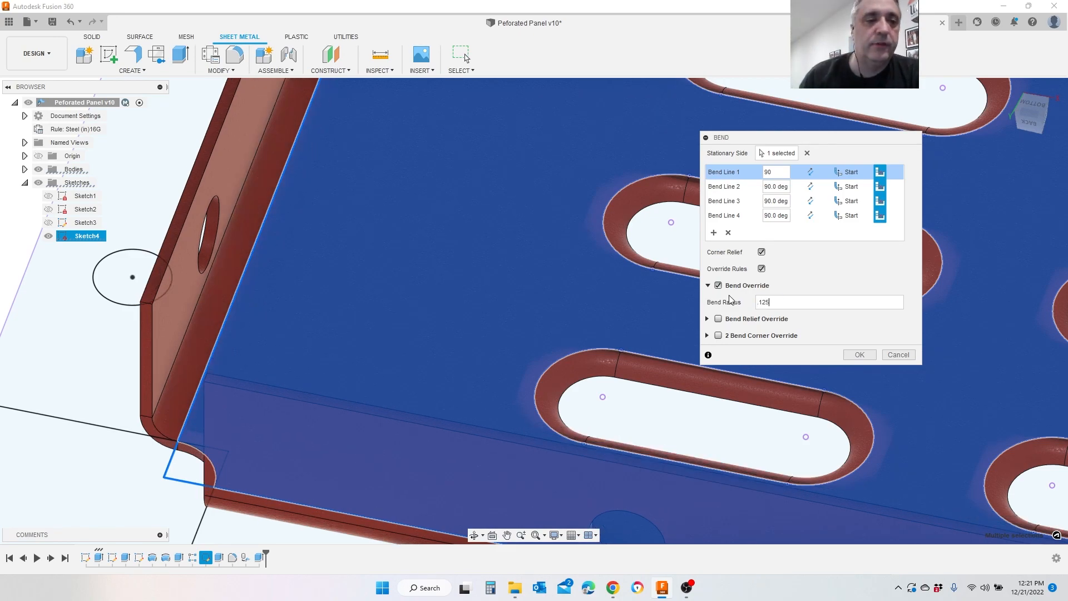
drag(771, 304, 725, 292)
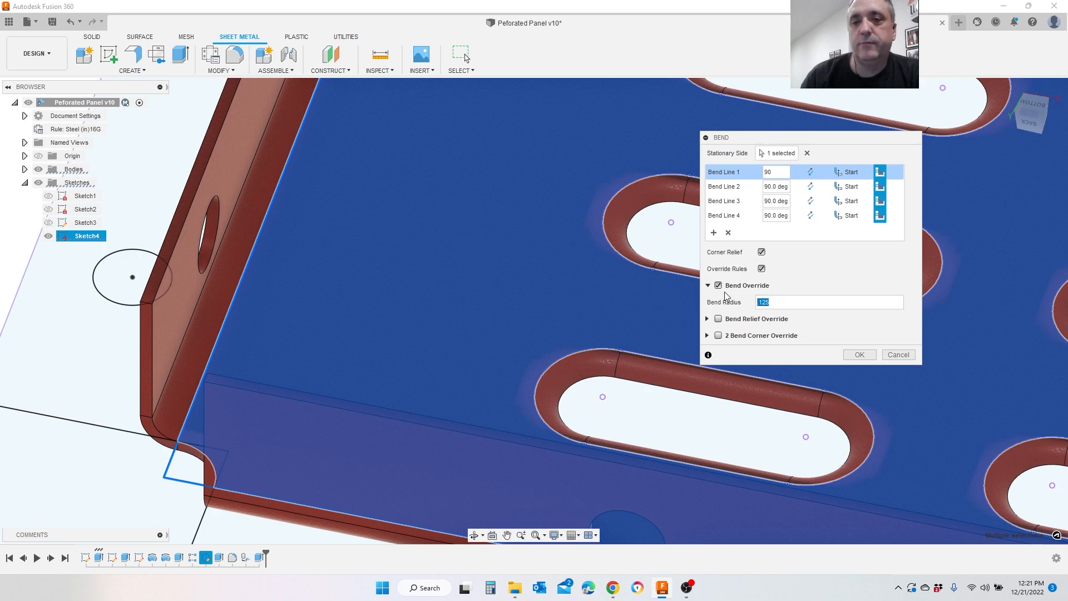
click(718, 285)
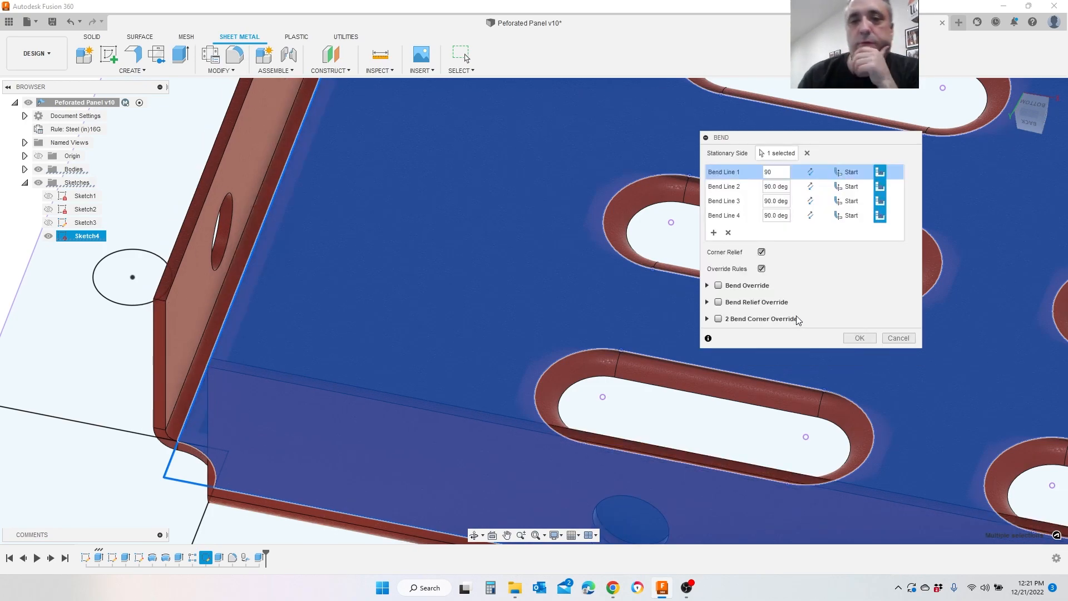
Step: Apply the four flange bends to the panel and hide Sketch4
click(861, 338)
scroll(184, 195, down, 5)
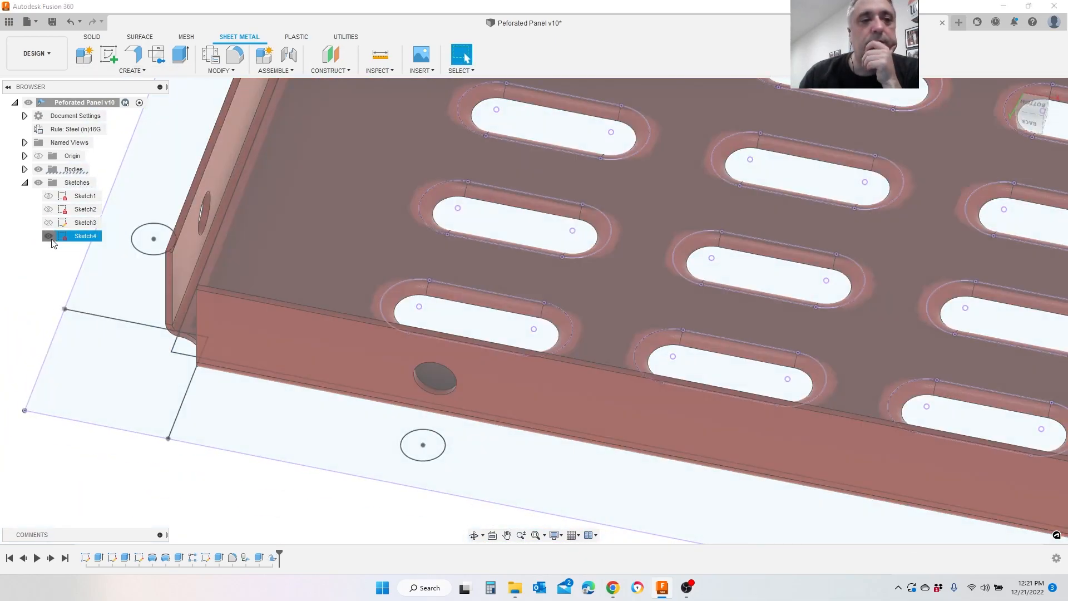
click(48, 236)
click(1007, 87)
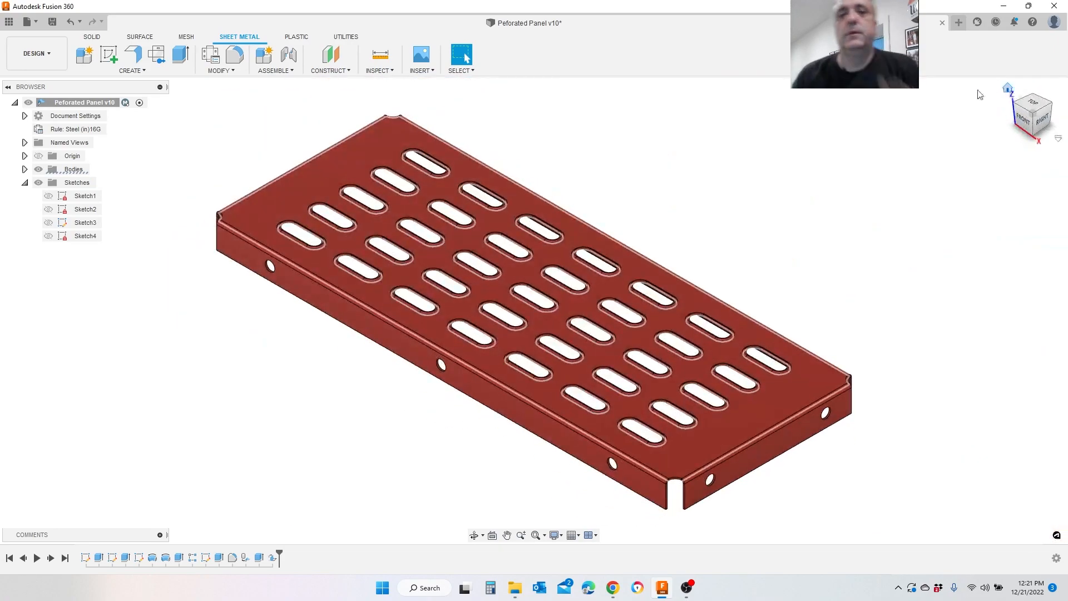
shift+middle_drag(690, 341, 695, 350)
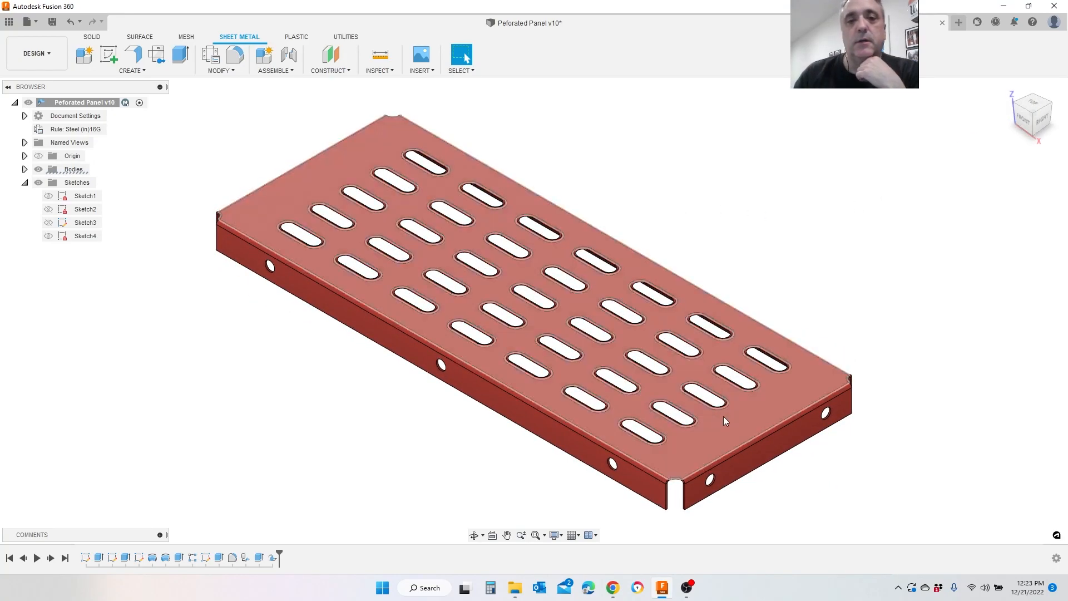
shift+middle_drag(588, 343, 593, 347)
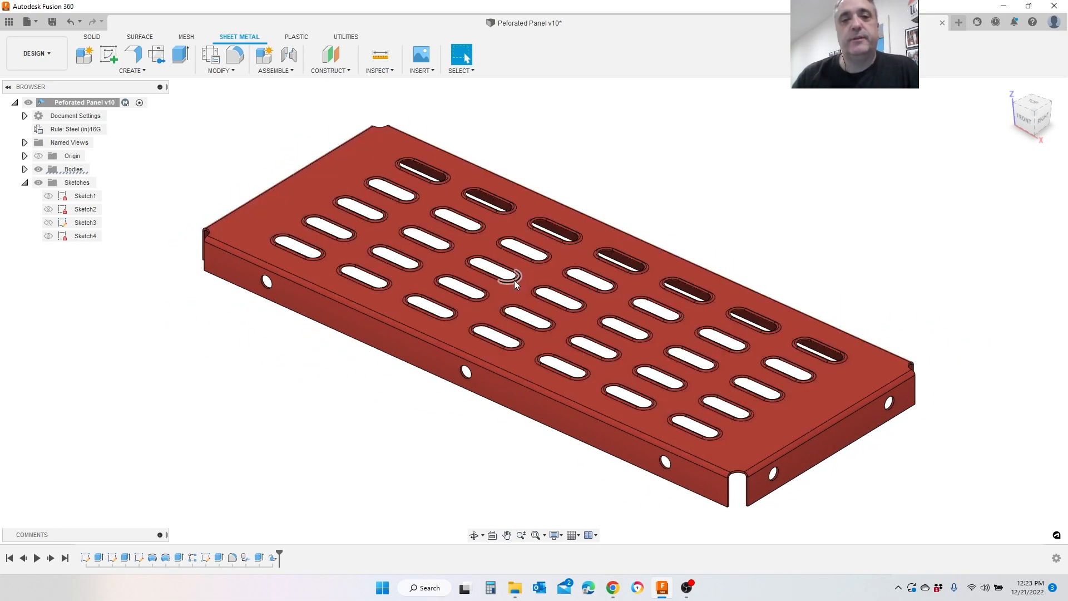